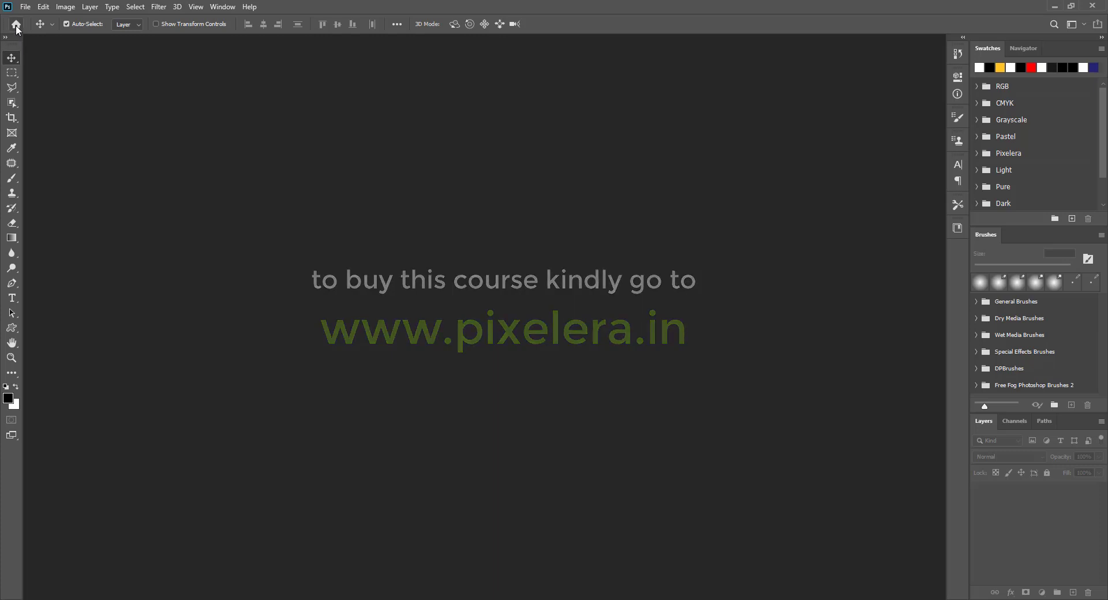
# Open the finished sketch pro retouchinga.jpg from recent files and zoom in on it
pyautogui.click(16, 25)
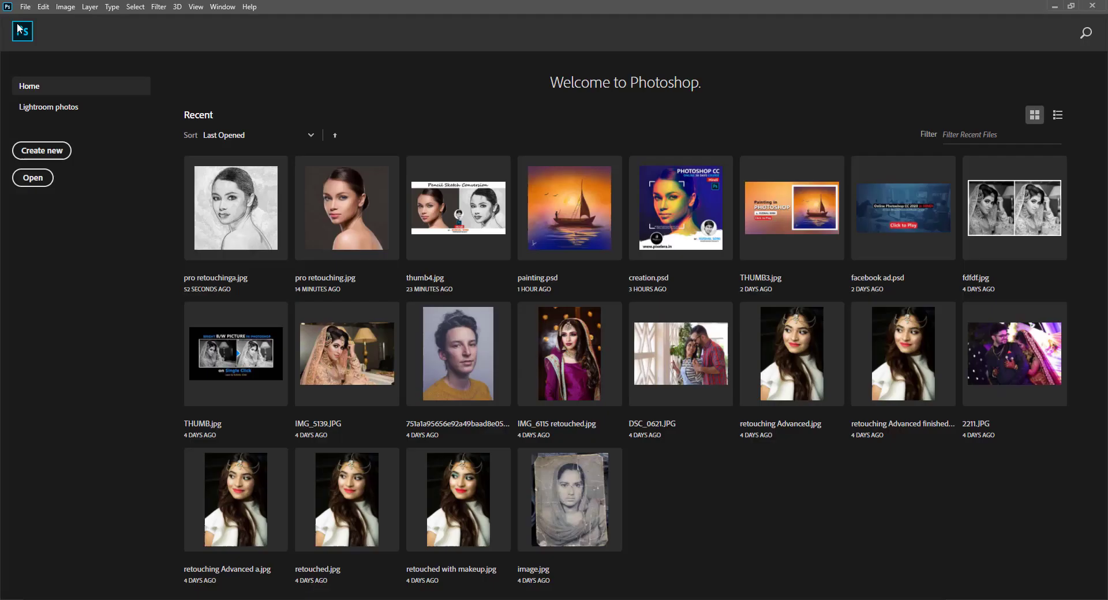
pyautogui.click(243, 231)
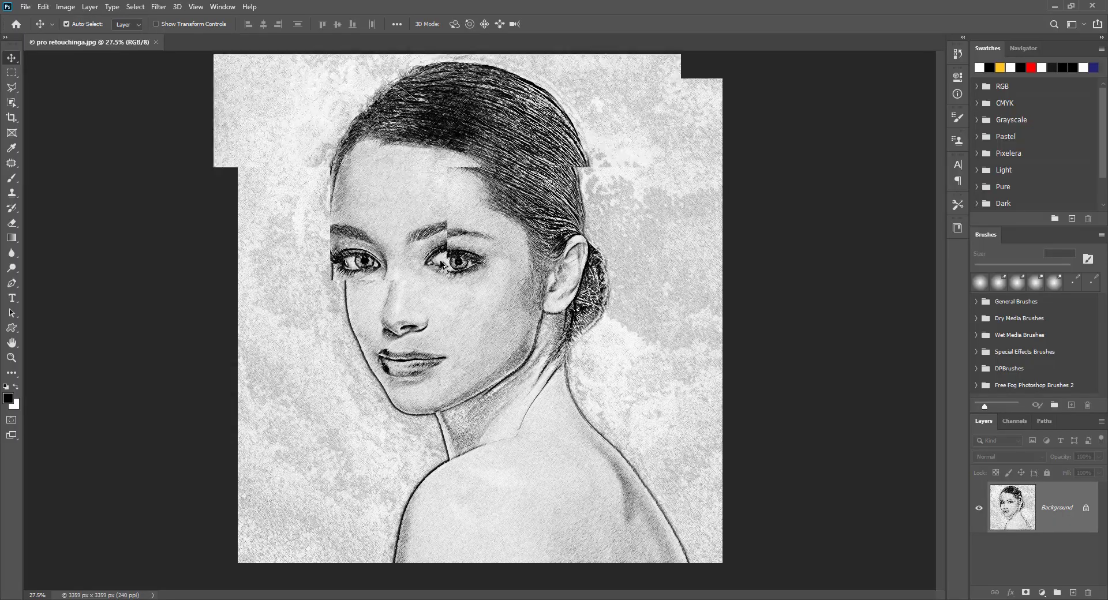
pyautogui.scroll(3, 441, 263)
pyautogui.scroll(2, 441, 262)
pyautogui.scroll(2, 413, 178)
pyautogui.scroll(2, 413, 178)
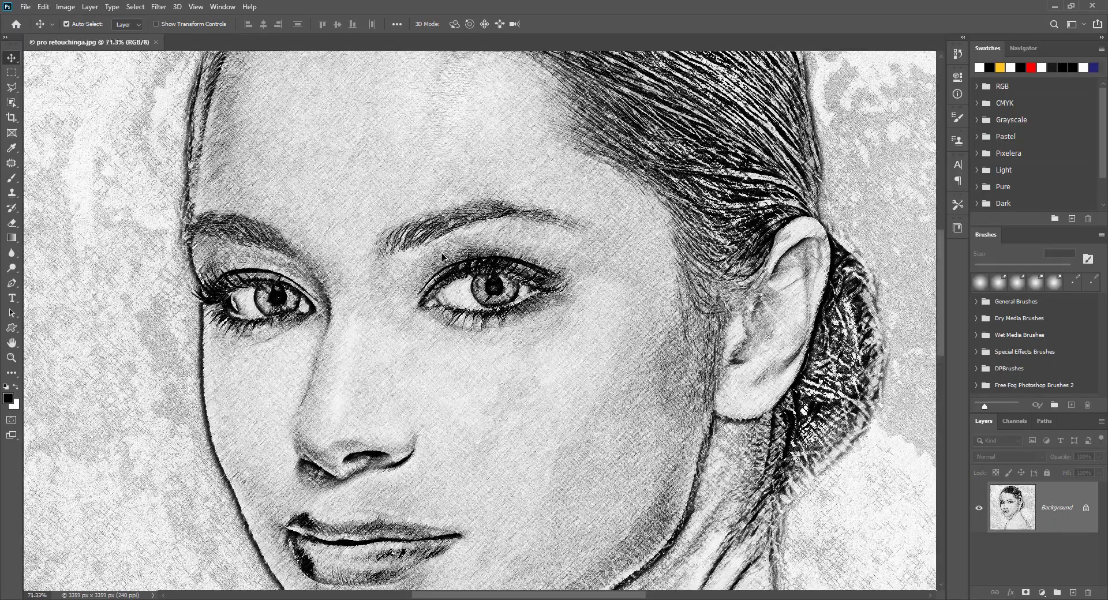
pyautogui.scroll(2, 479, 317)
pyautogui.scroll(2, 480, 316)
pyautogui.scroll(1, 479, 317)
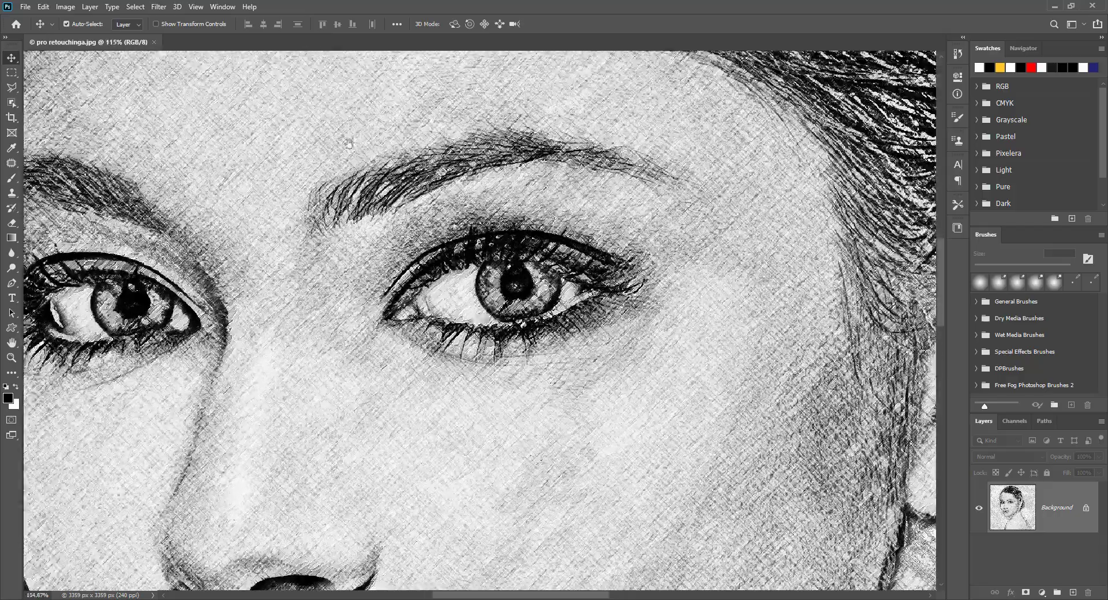
# Inspect the lips and chin, fit the portrait on screen, then browse the D: folder
pyautogui.moveTo(349, 144)
pyautogui.mouseDown()
pyautogui.moveTo(531, 347)
pyautogui.moveTo(546, 292)
pyautogui.mouseUp()
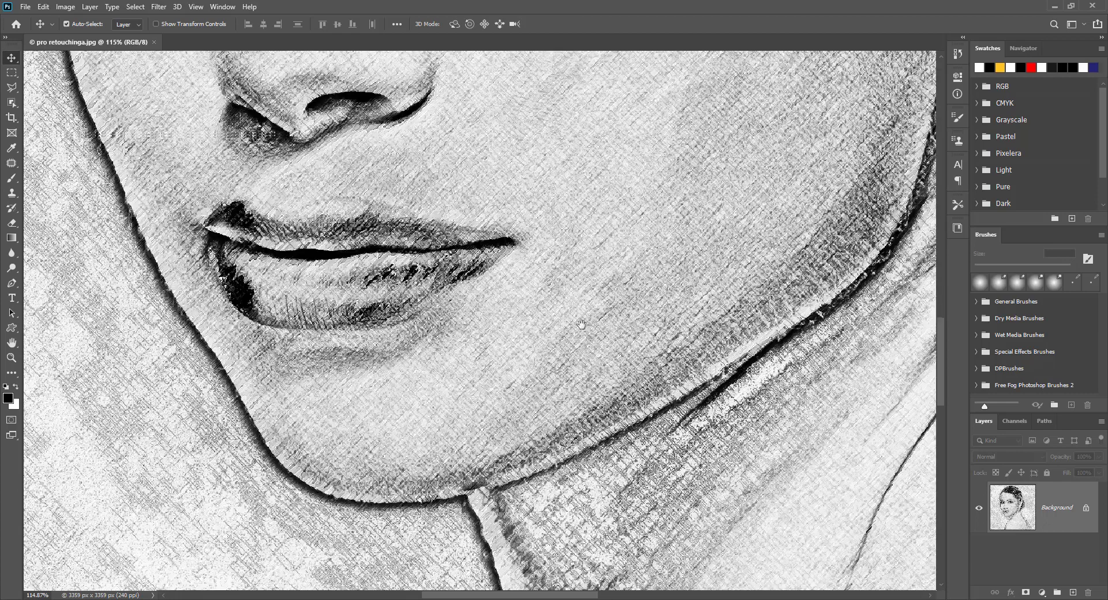
pyautogui.hotkey('ctrl', '0')
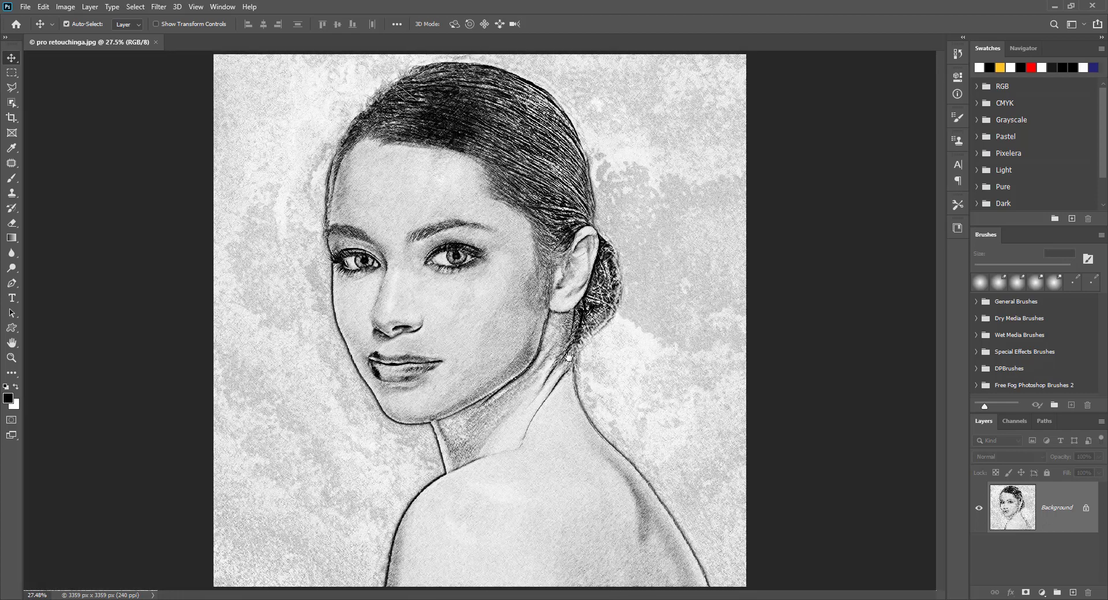
pyautogui.hotkey('ctrl', 'o')
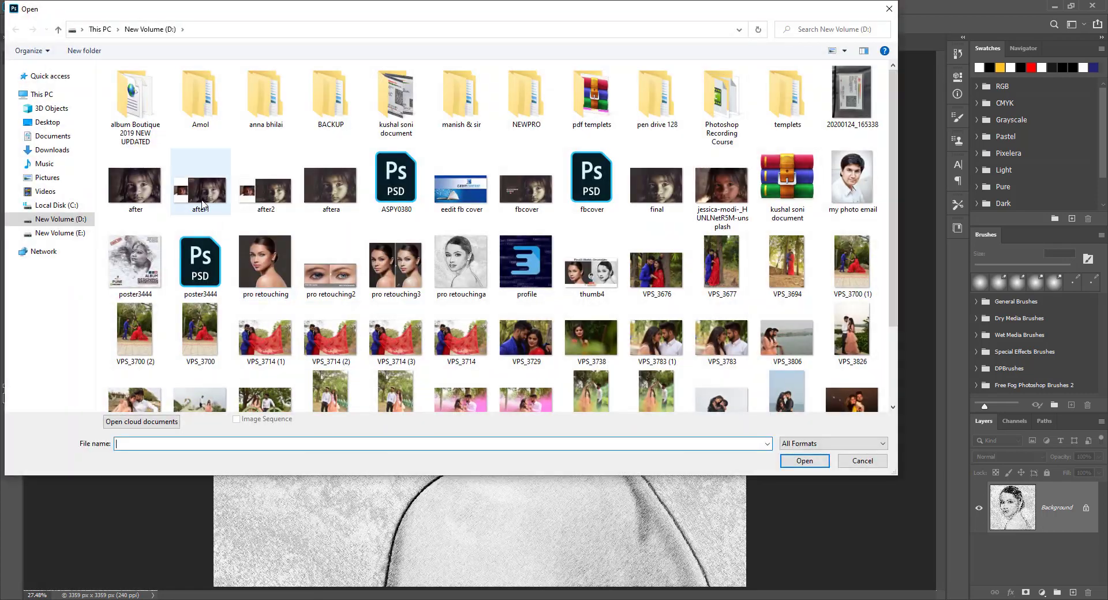
# Open pro retouching.jpg, close both documents, then reopen it from the Home recent files
pyautogui.doubleClick(282, 275)
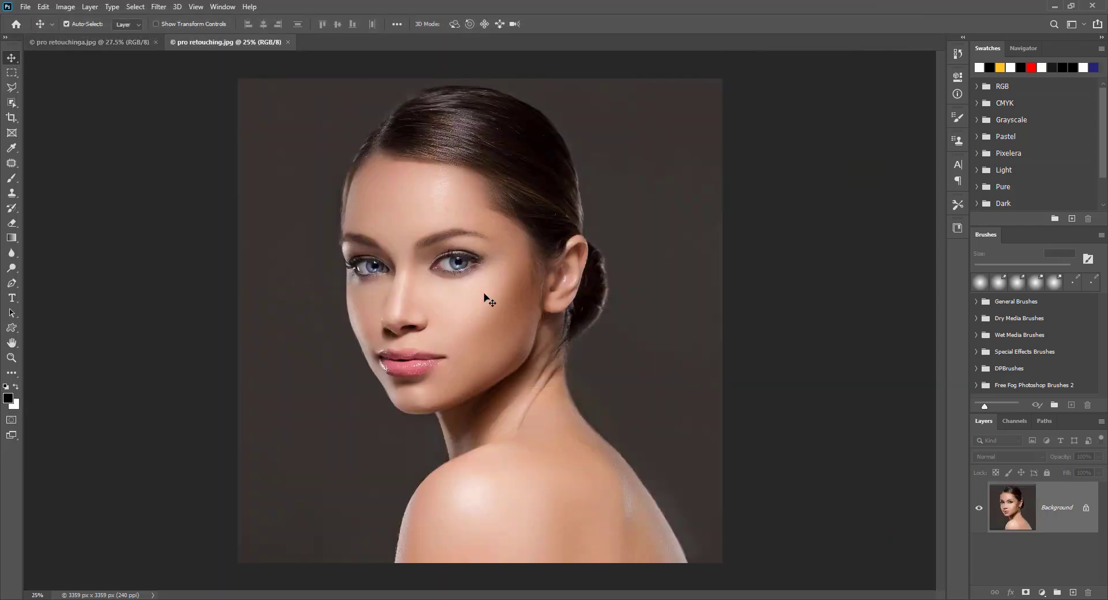
pyautogui.hotkey('ctrl', 'w')
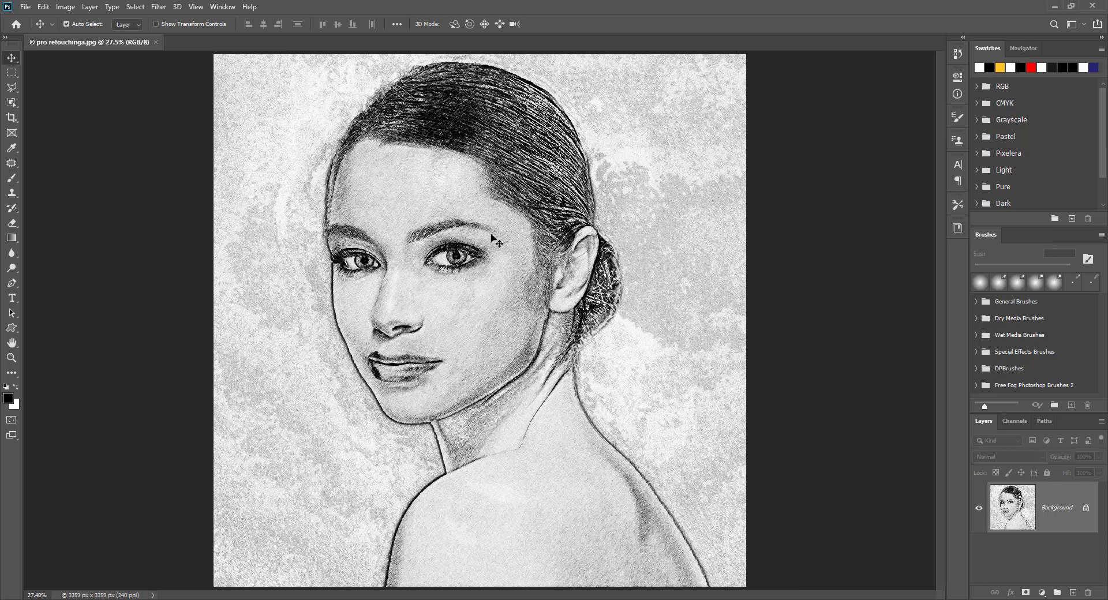
pyautogui.hotkey('ctrl', 'w')
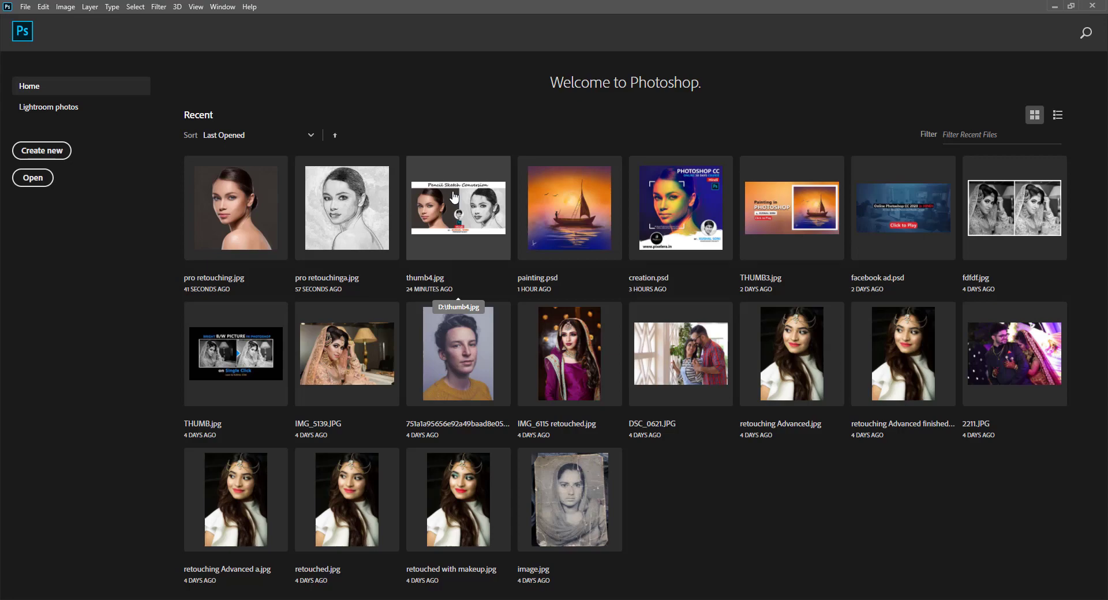
pyautogui.click(259, 209)
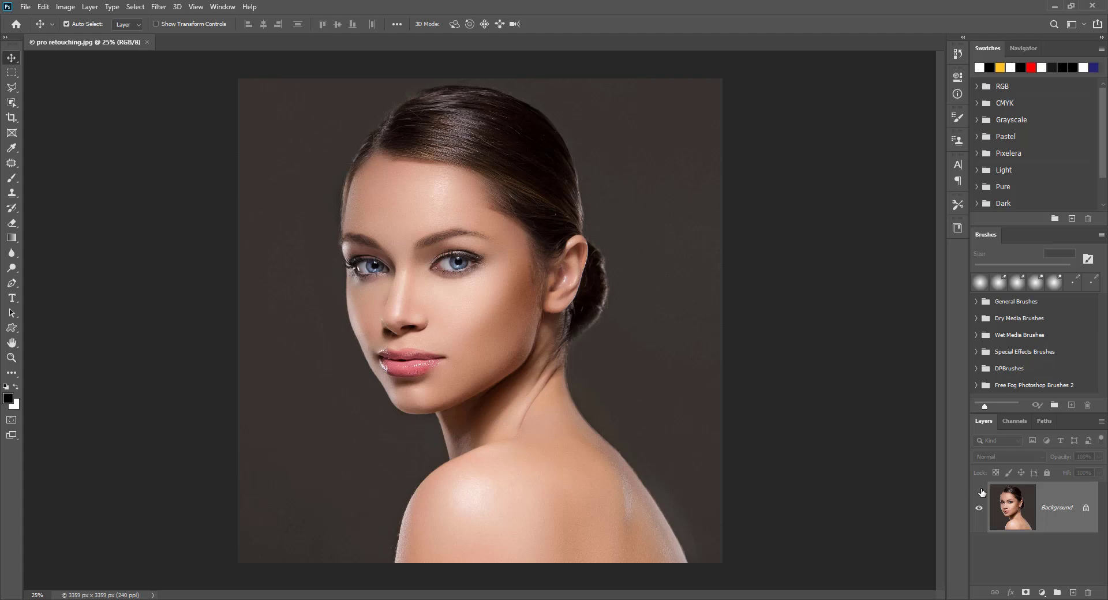
# Compare the Blue and Red channels, leaving only the Blue channel displayed
pyautogui.click(1022, 424)
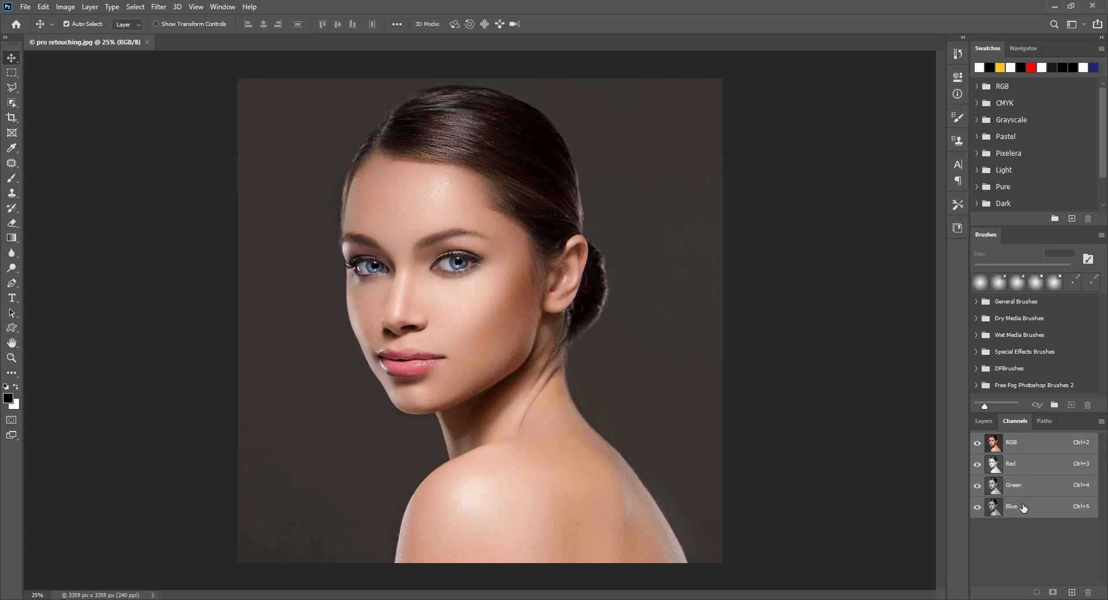
pyautogui.click(1021, 507)
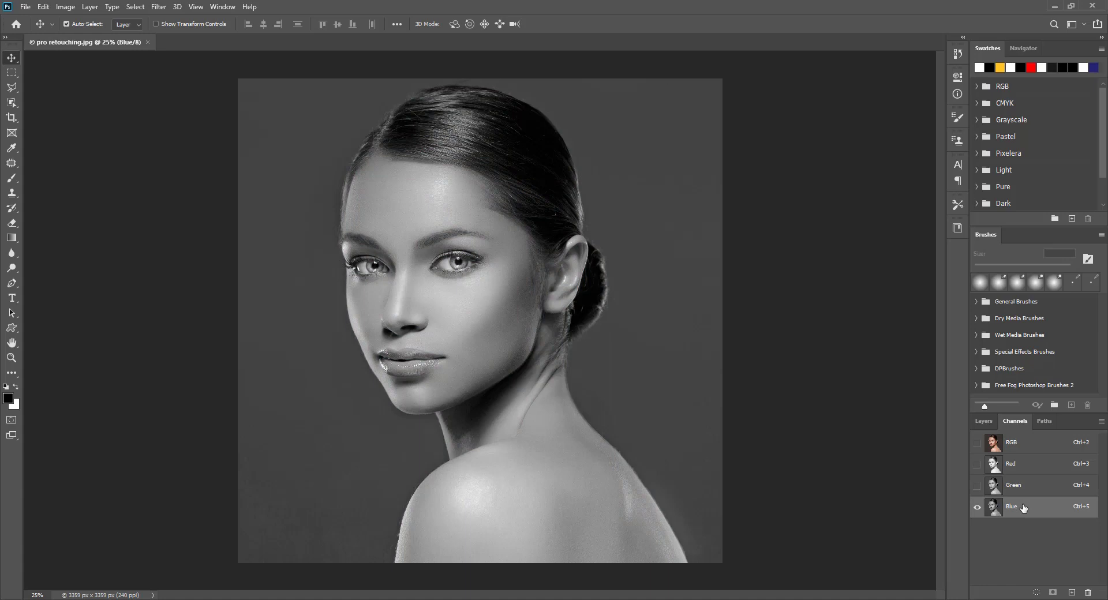
pyautogui.click(1027, 465)
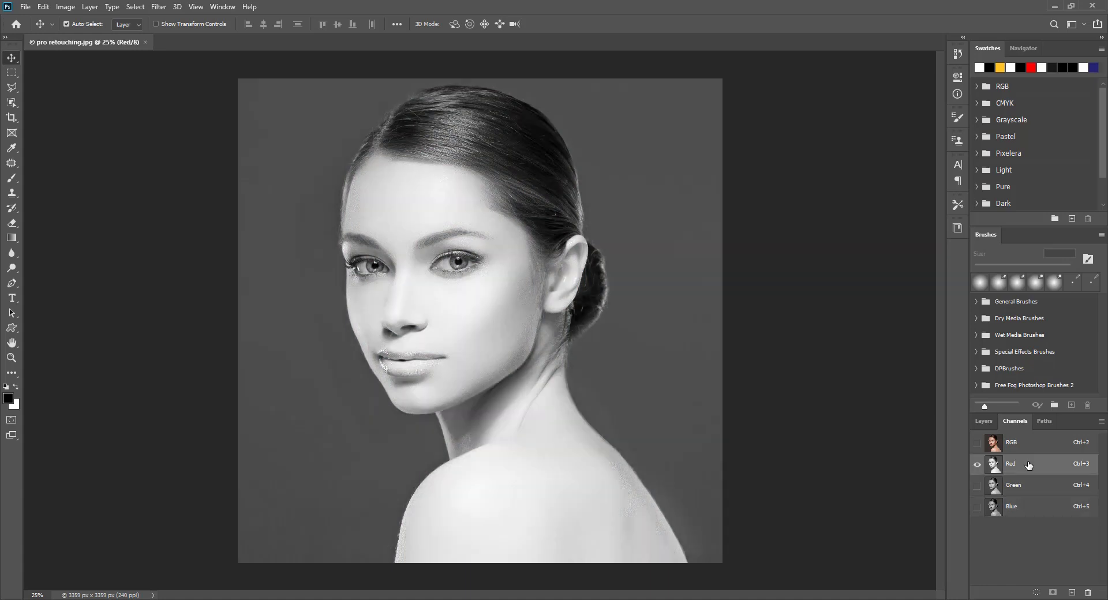
pyautogui.click(1023, 509)
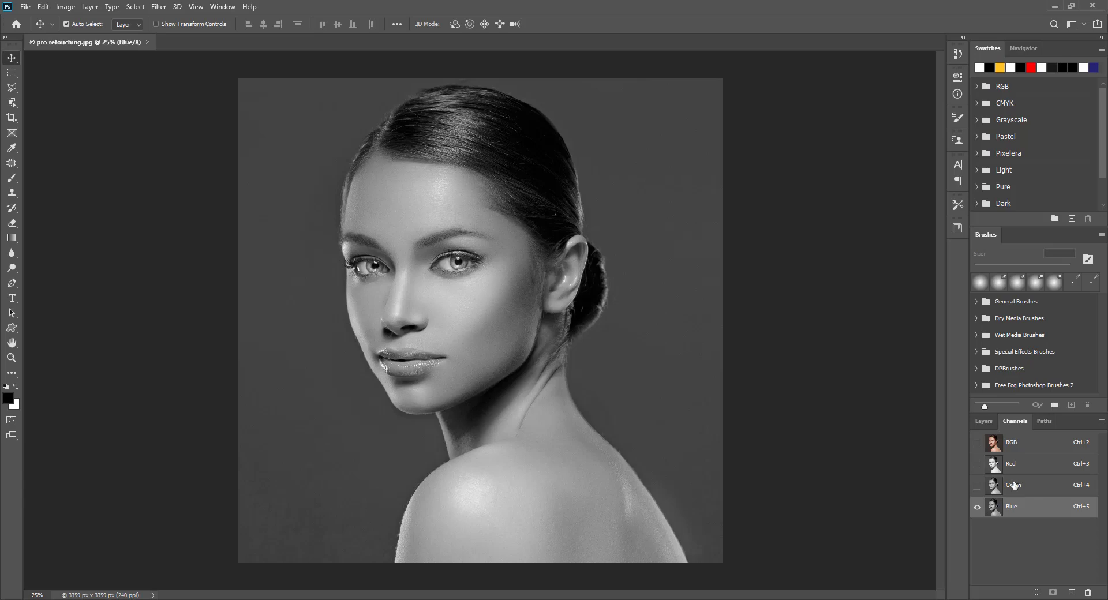
pyautogui.click(70, 9)
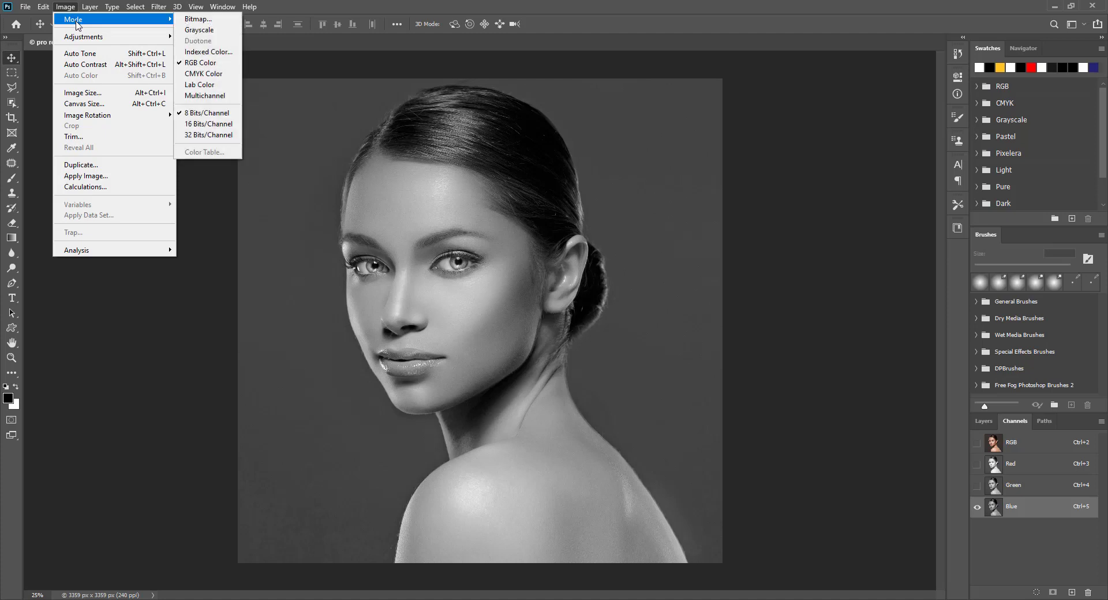
pyautogui.moveTo(74, 19)
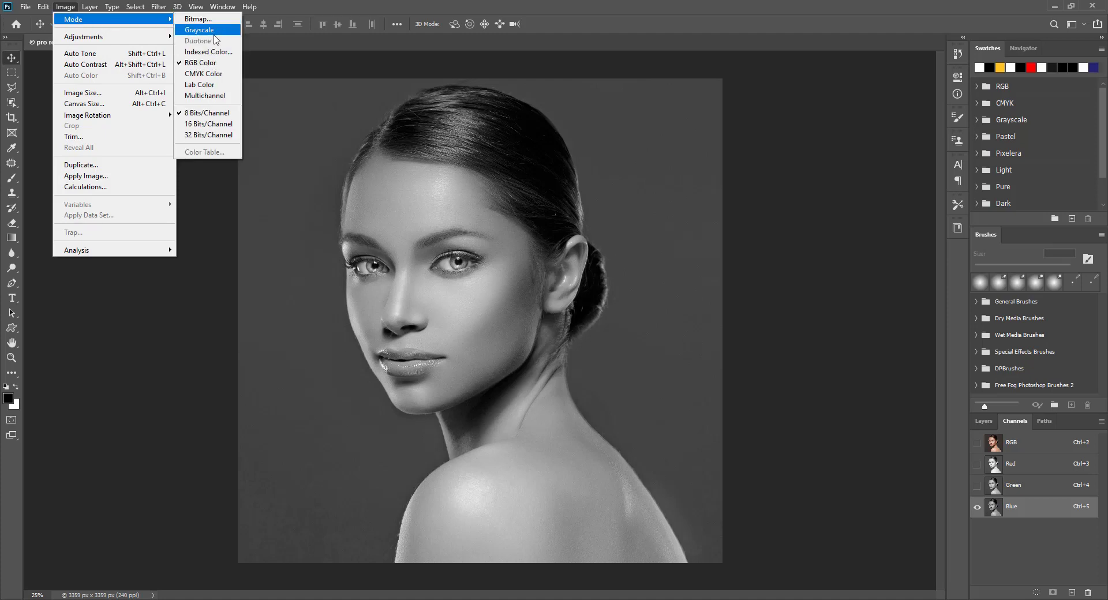
# Convert the Blue-channel image to Grayscale, discarding other channels, then back to RGB Color
pyautogui.click(209, 31)
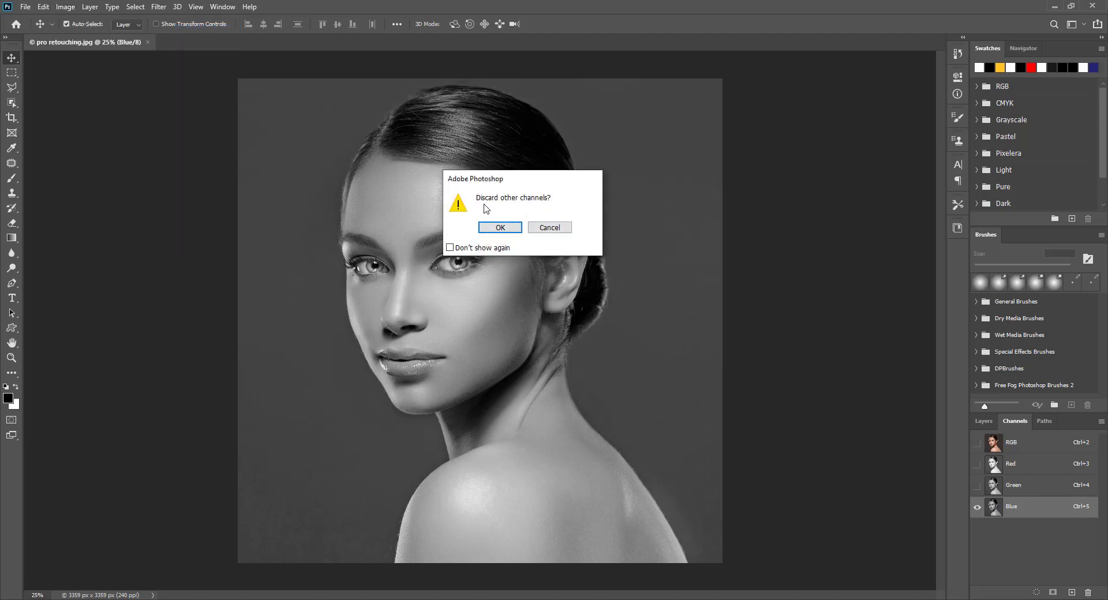
pyautogui.click(500, 228)
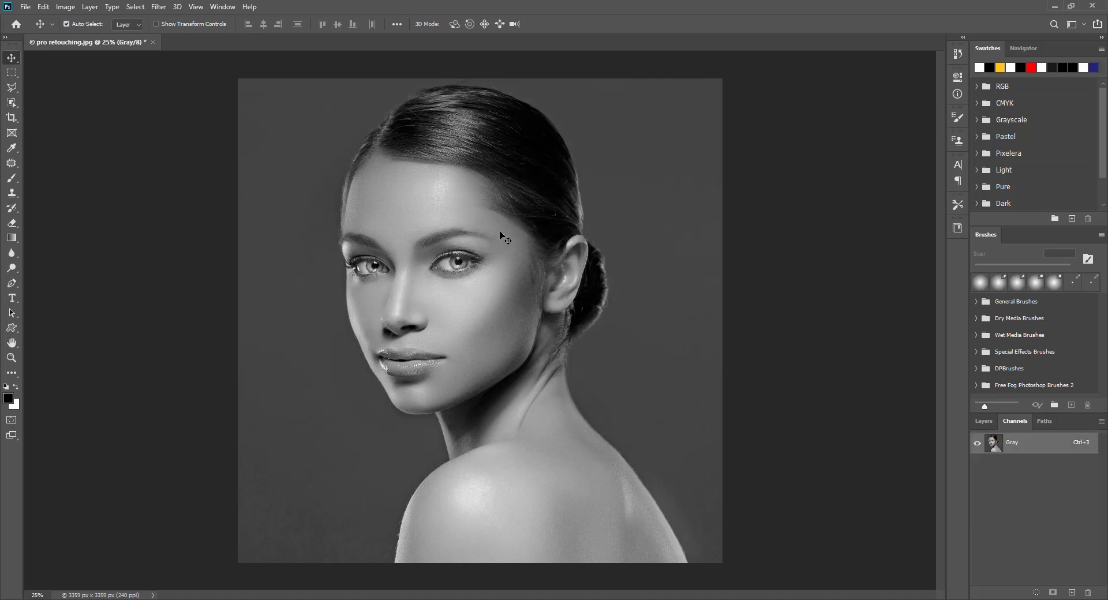
pyautogui.click(65, 7)
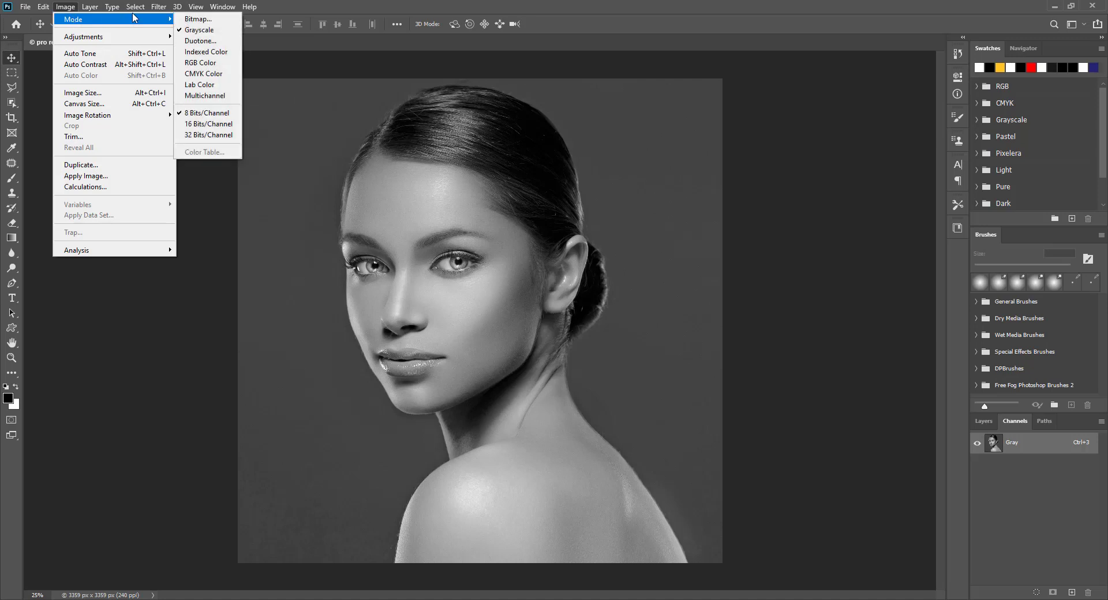
pyautogui.moveTo(95, 19)
pyautogui.click(230, 66)
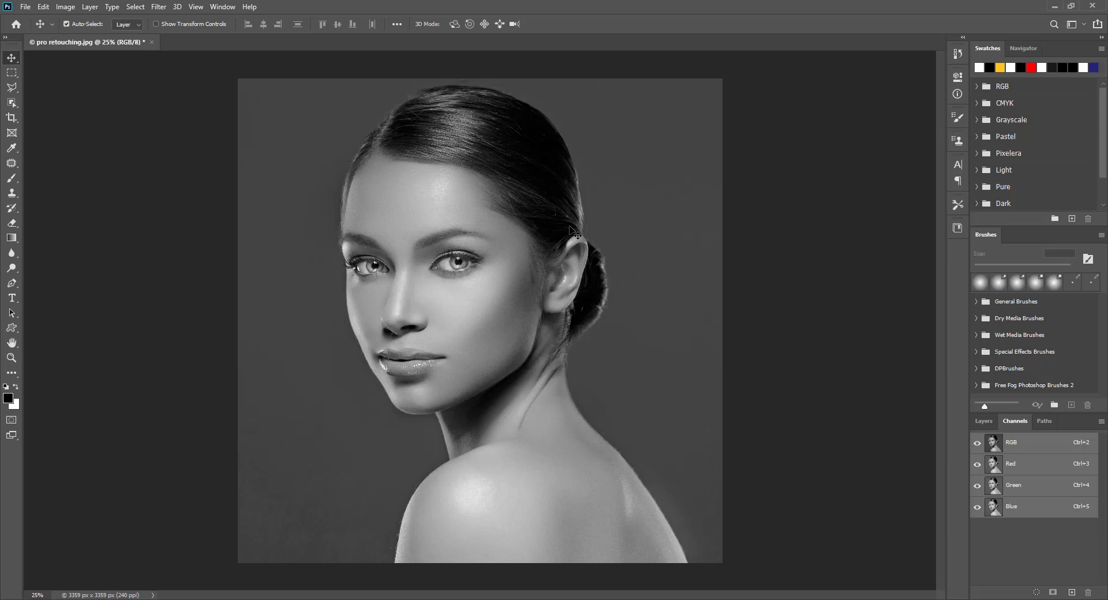
# Float the Layers panel beside the canvas and resize it larger
pyautogui.click(989, 420)
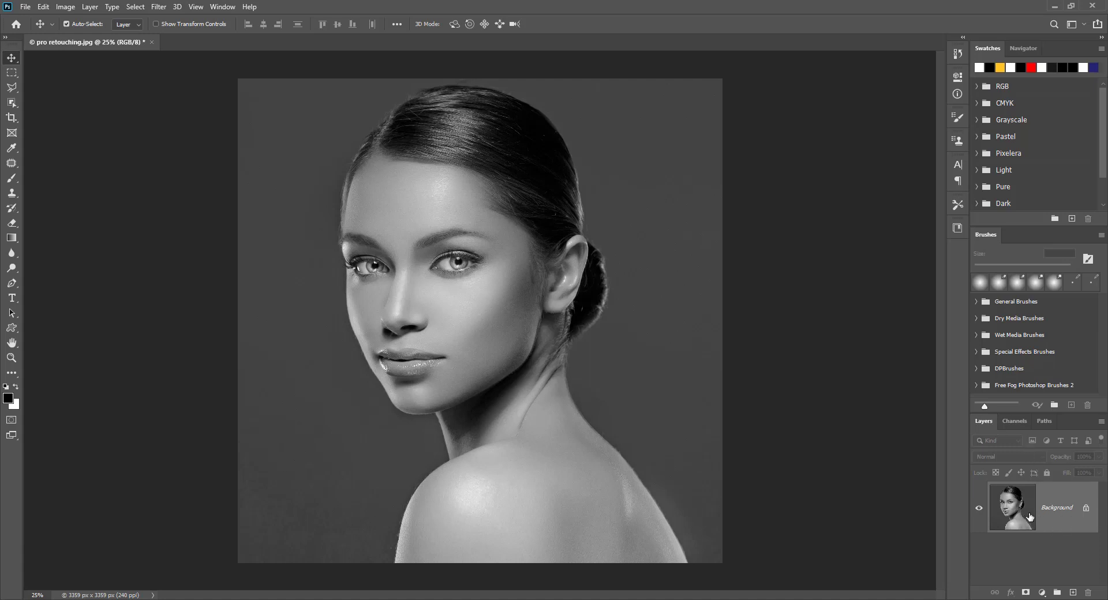
pyautogui.moveTo(985, 420); pyautogui.dragTo(777, 113)
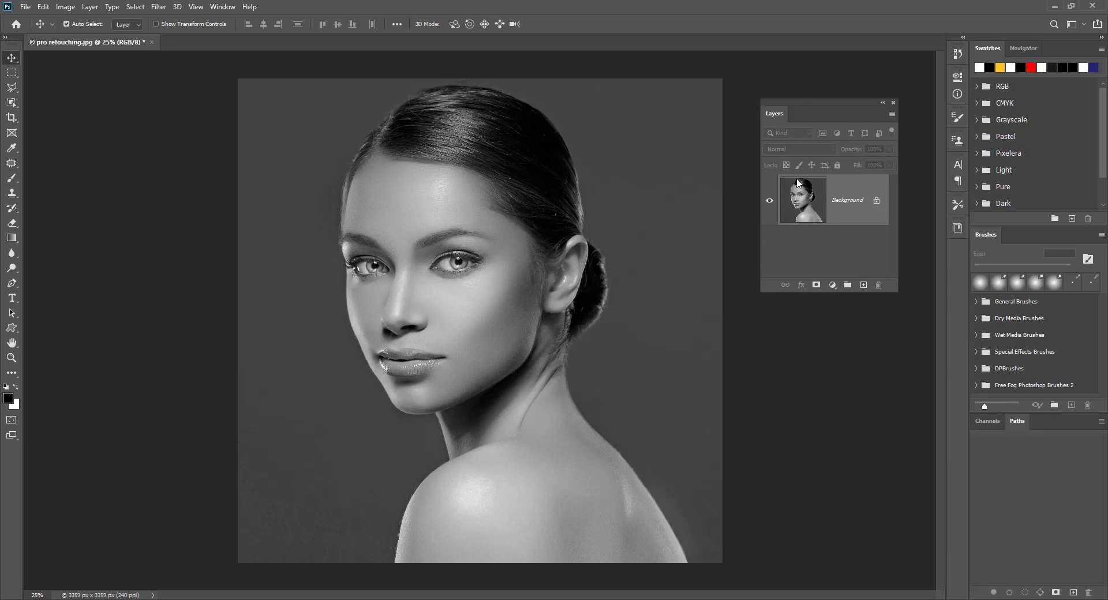
pyautogui.moveTo(895, 292); pyautogui.dragTo(891, 241)
pyautogui.moveTo(902, 281); pyautogui.dragTo(922, 412)
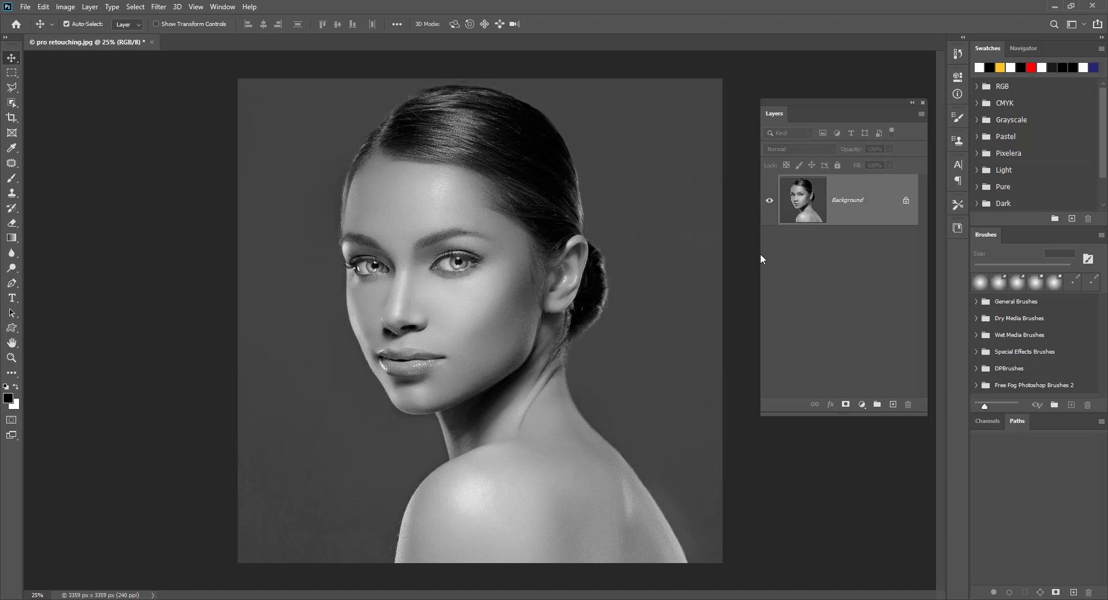
pyautogui.moveTo(762, 255); pyautogui.dragTo(743, 254)
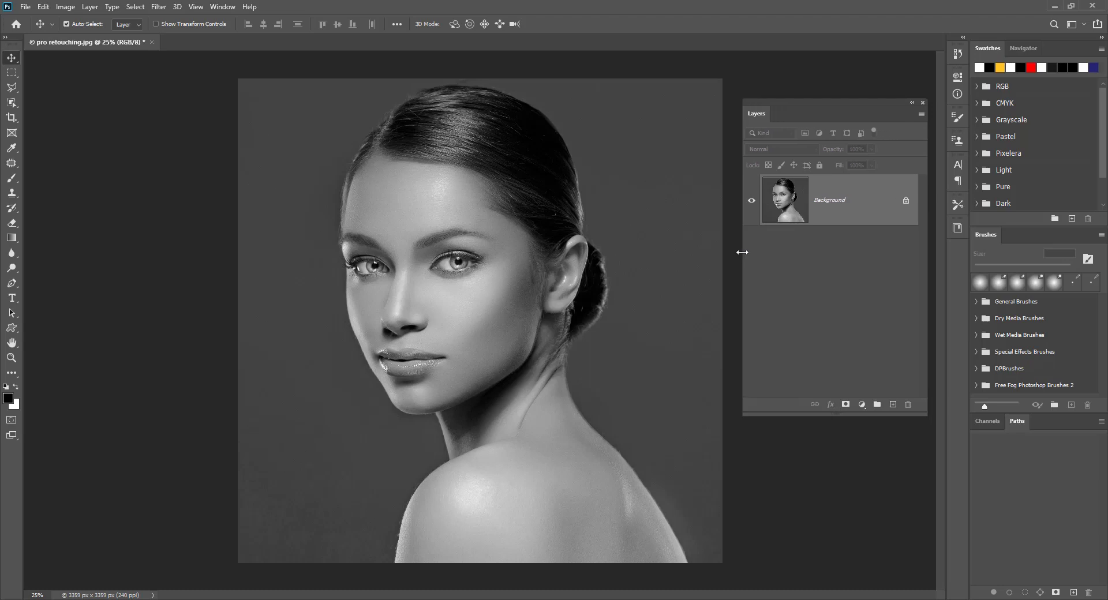
# Duplicate the Background layer twice, creating Background copy and Background copy 2
pyautogui.rightClick(854, 218)
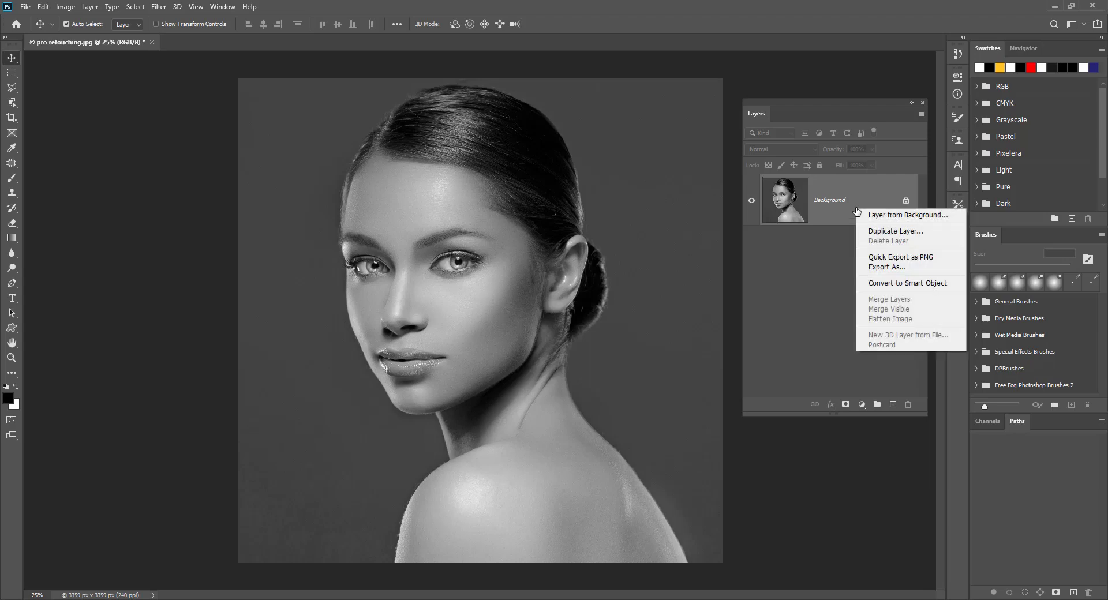
pyautogui.click(880, 231)
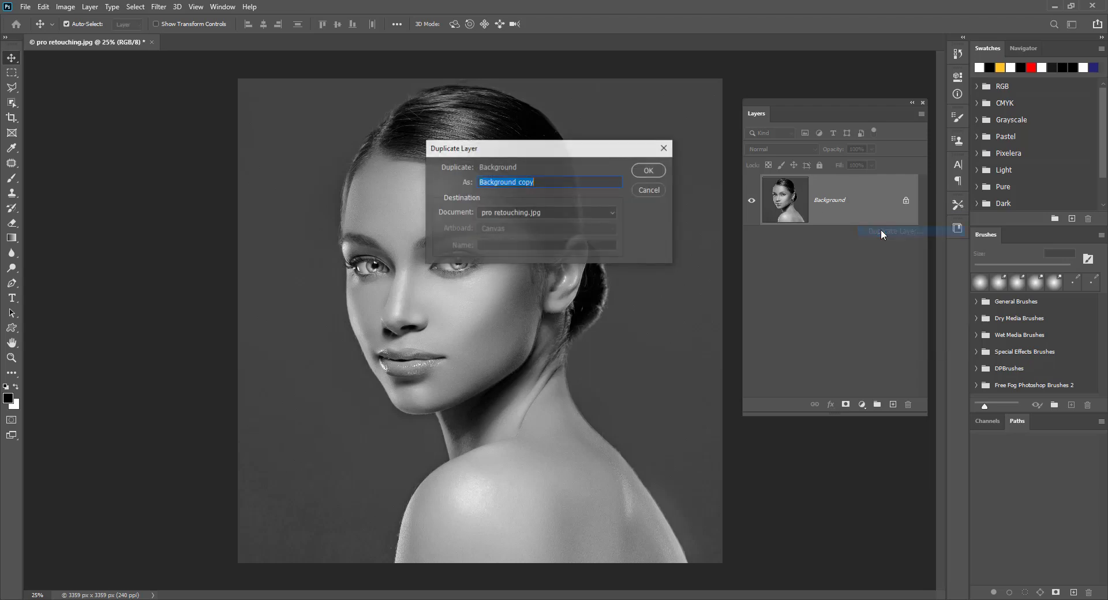
pyautogui.click(655, 171)
pyautogui.rightClick(875, 195)
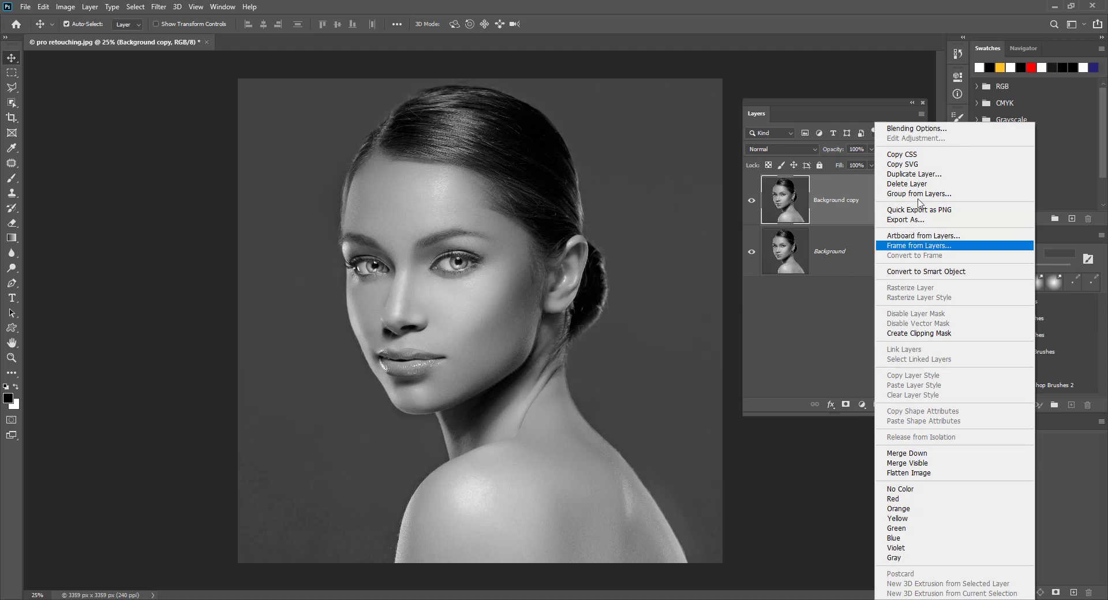
pyautogui.click(912, 173)
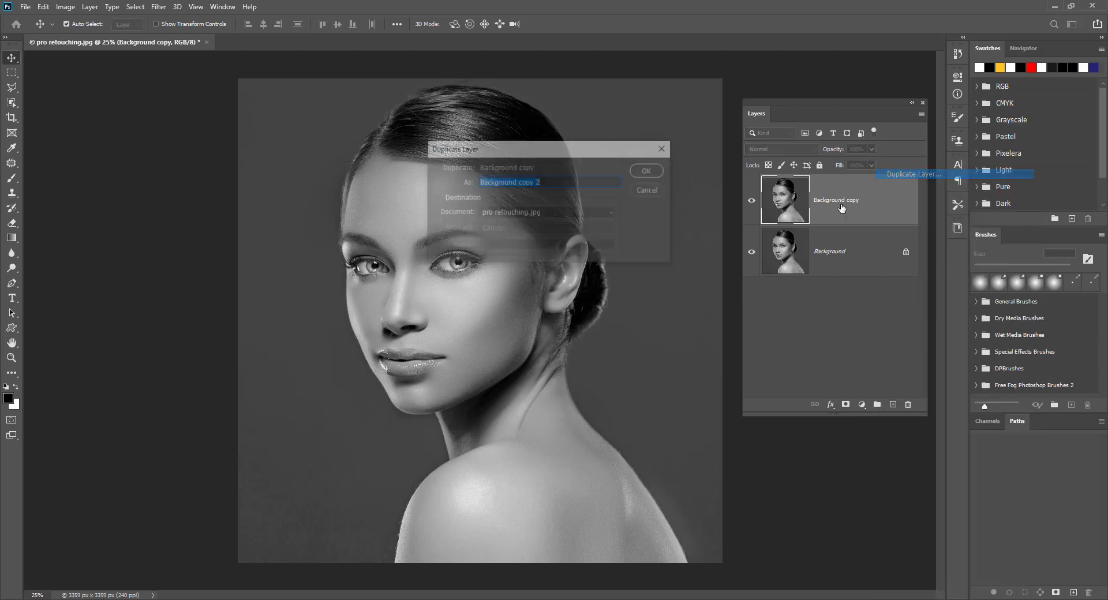
pyautogui.click(648, 171)
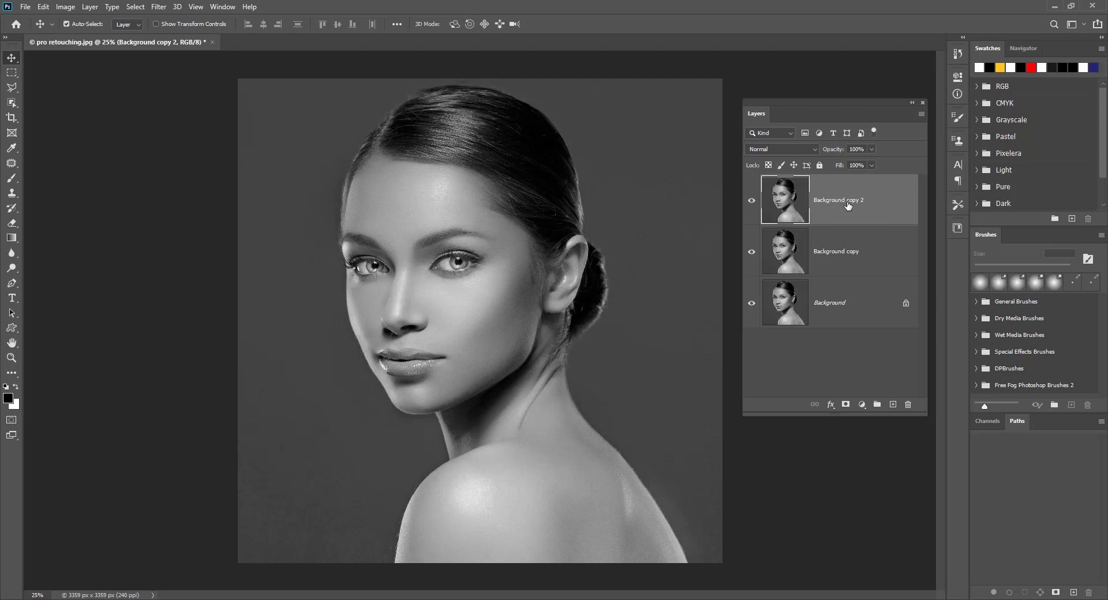
# Invert Background copy 2 into a negative and set its blend mode to Color Dodge
pyautogui.click(138, 10)
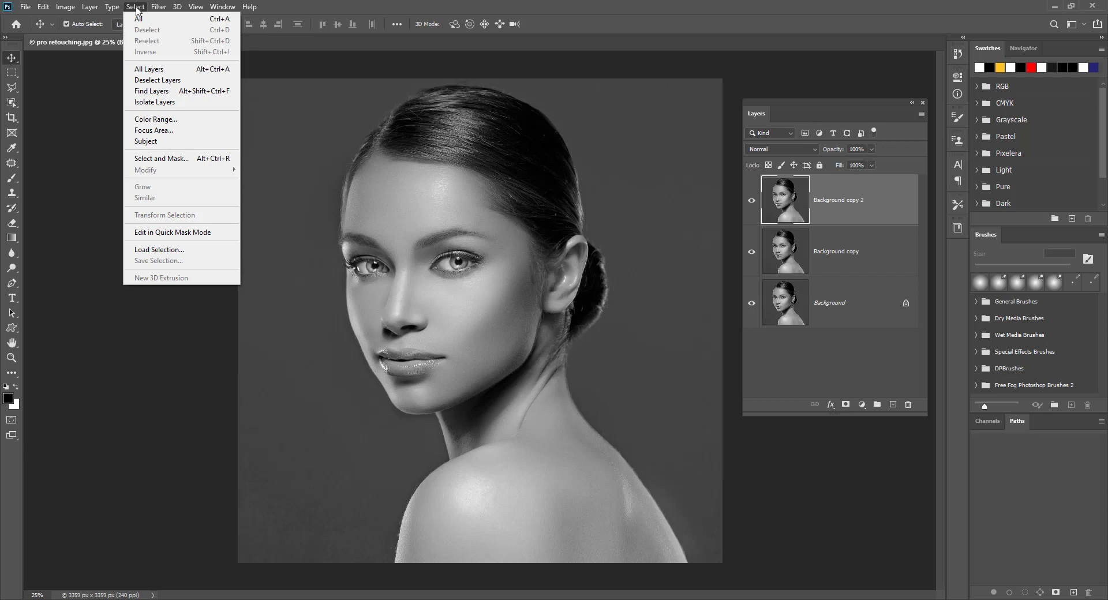
pyautogui.click(876, 203)
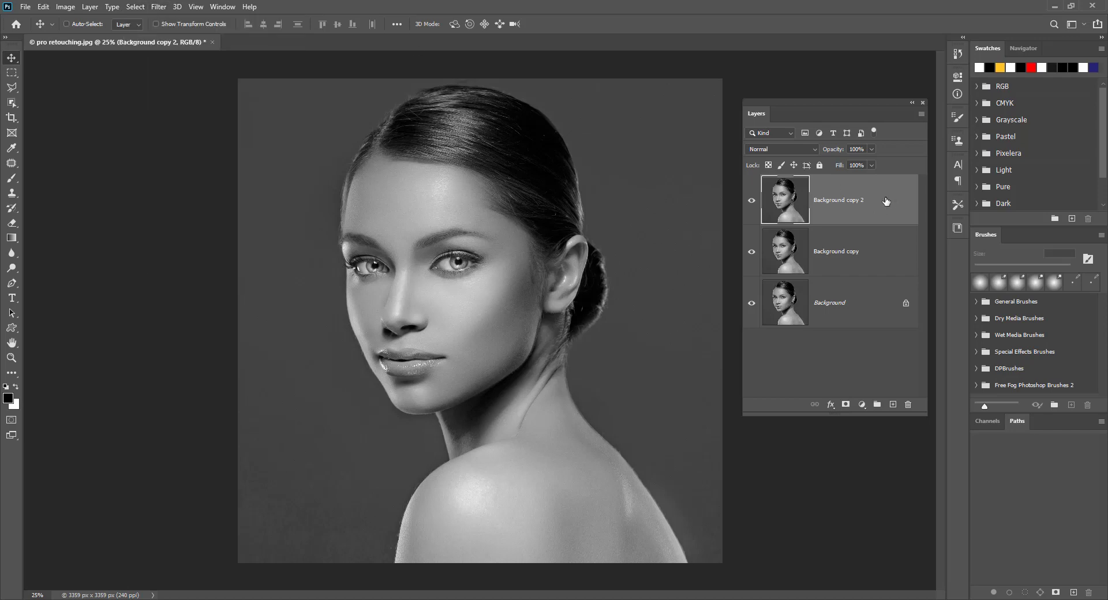
pyautogui.hotkey('ctrl', 'i')
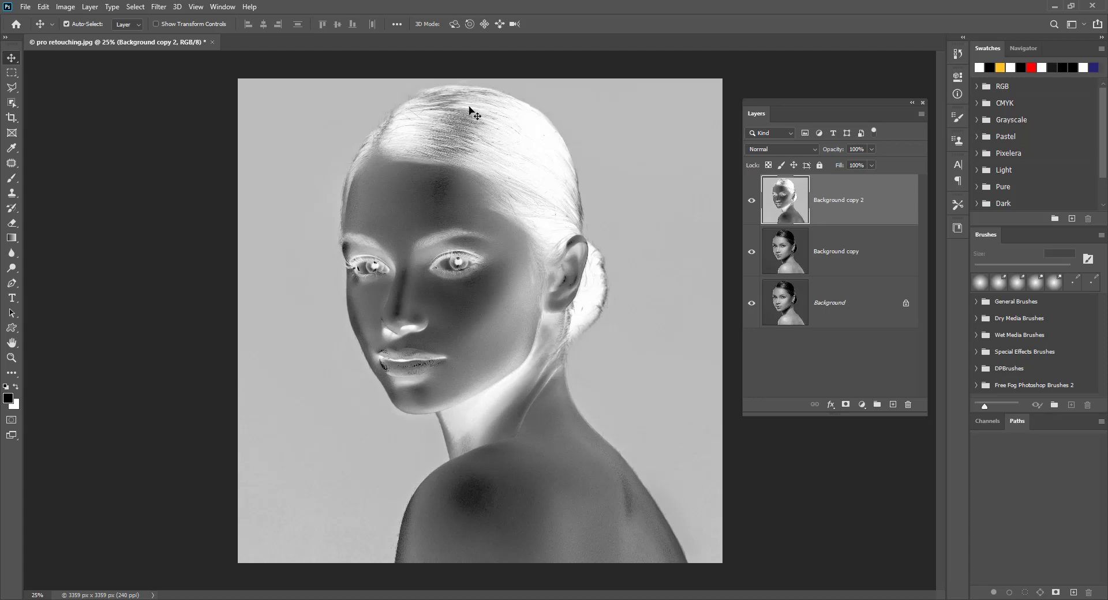
pyautogui.click(816, 148)
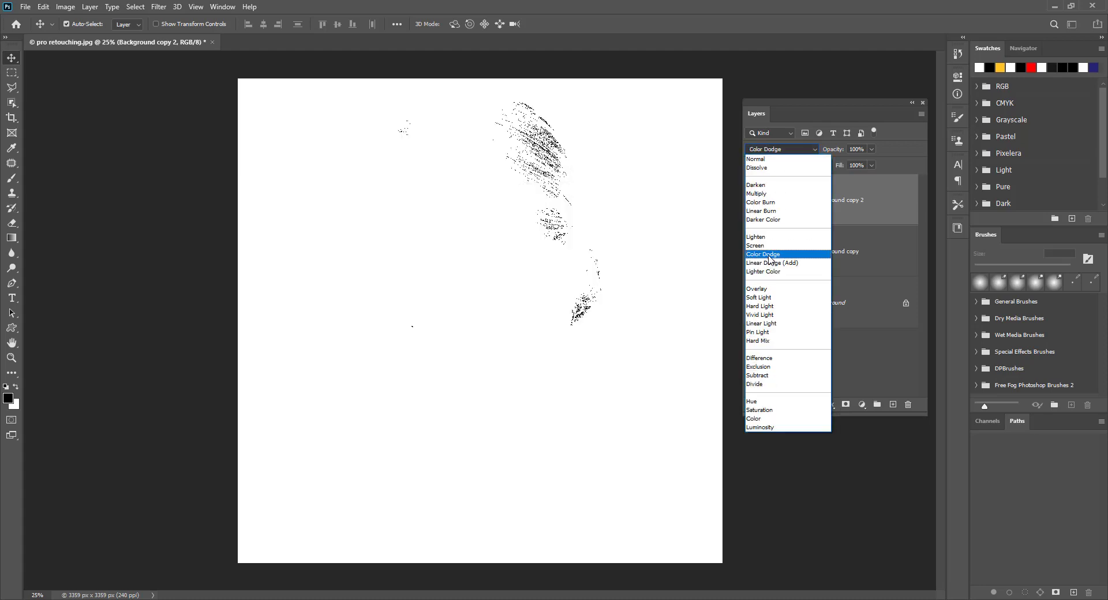
pyautogui.click(769, 254)
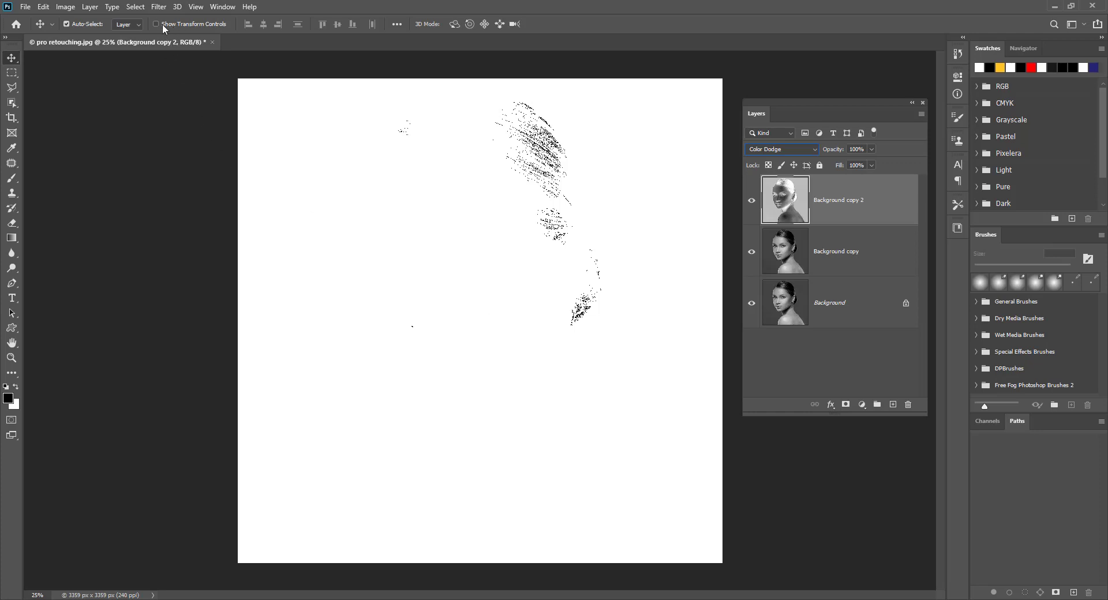
# Preview a Gaussian Blur on Background copy 2, raising the radius up to 7 pixels
pyautogui.click(158, 8)
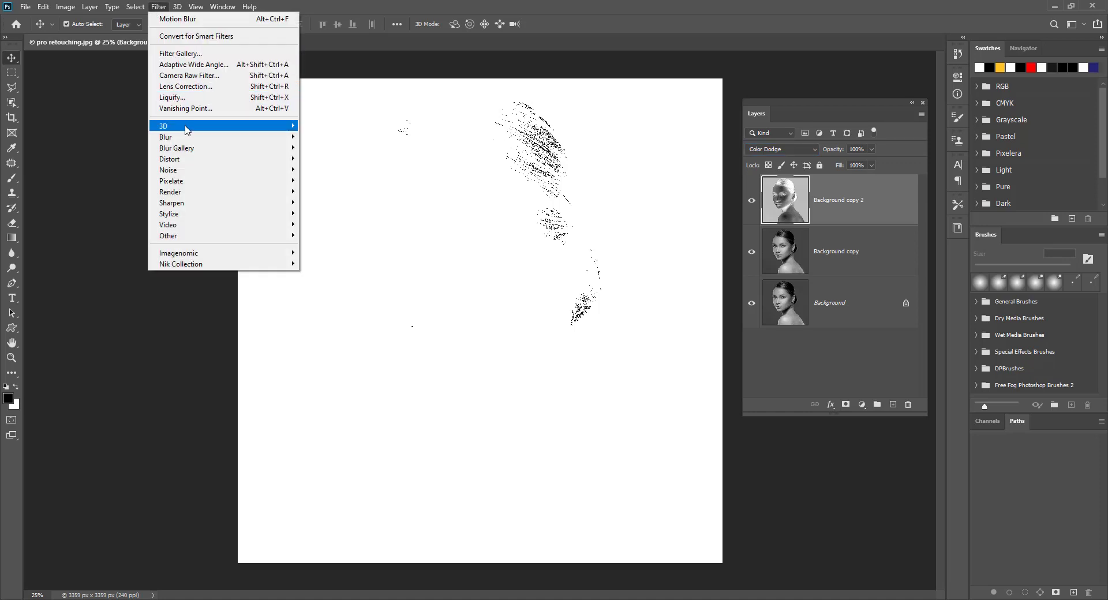
pyautogui.moveTo(165, 137)
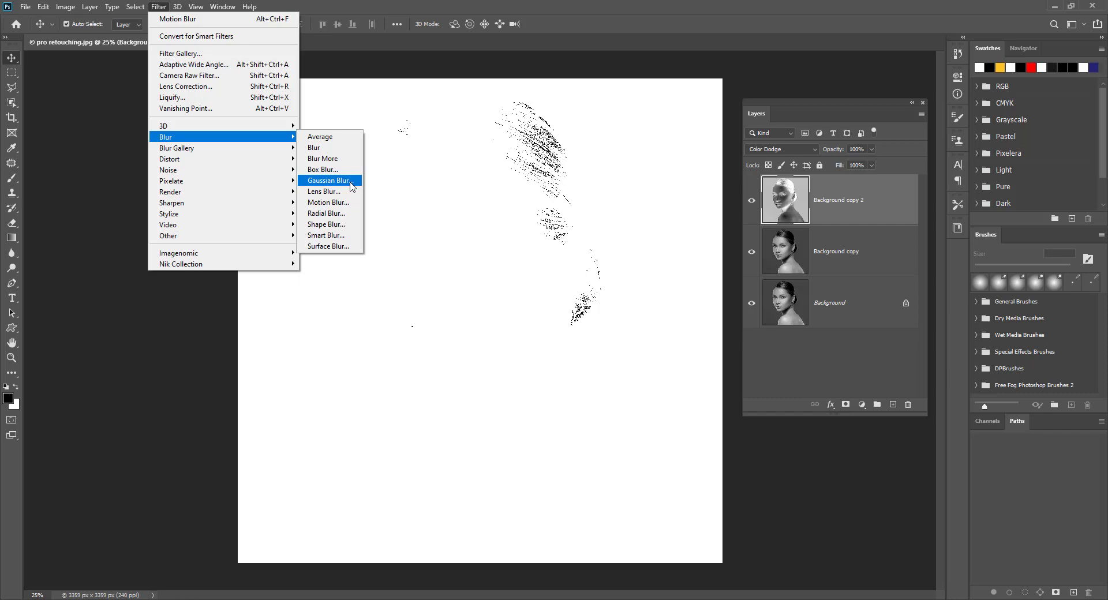
pyautogui.click(352, 186)
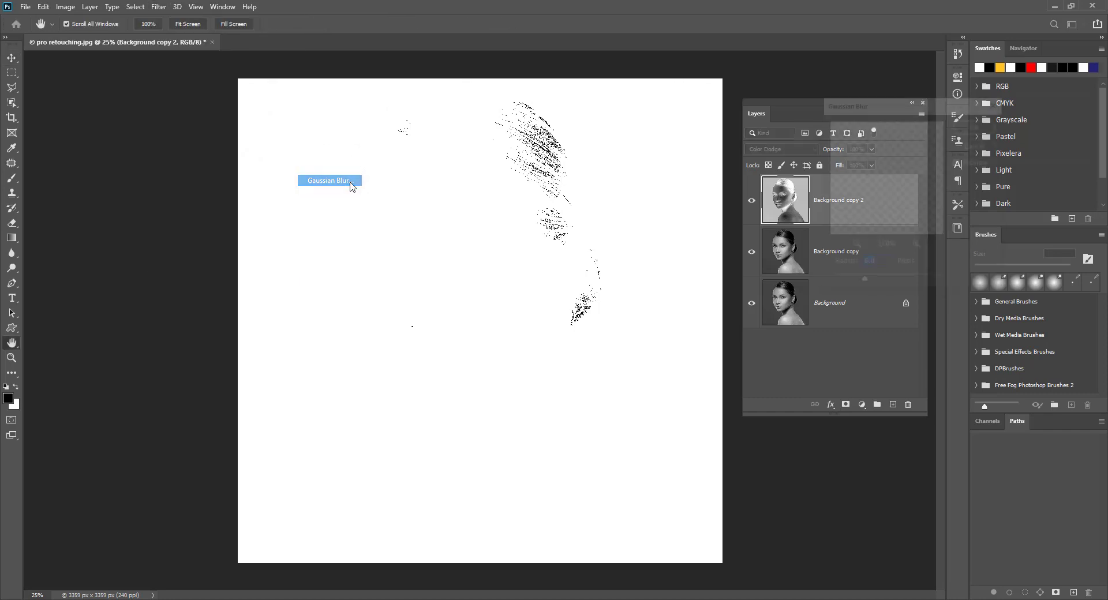
pyautogui.moveTo(862, 281); pyautogui.dragTo(818, 281)
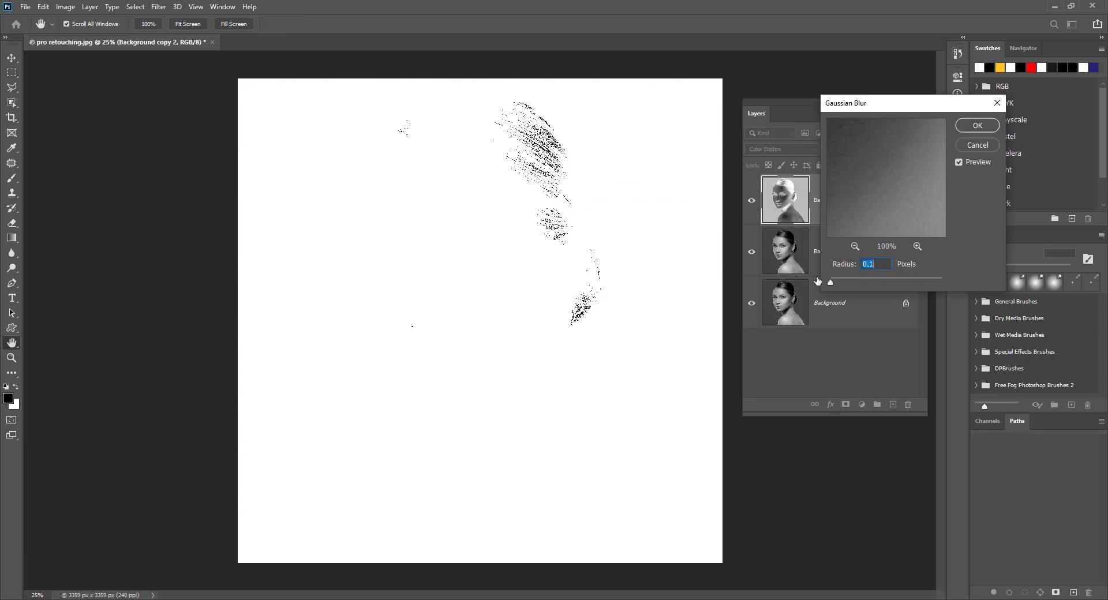
pyautogui.press('Up')
pyautogui.press('Up')
pyautogui.press('Up')
pyautogui.press('Up')
pyautogui.press('Up')
pyautogui.press('Up')
pyautogui.press('Up')
pyautogui.press('Up')
pyautogui.press('Up')
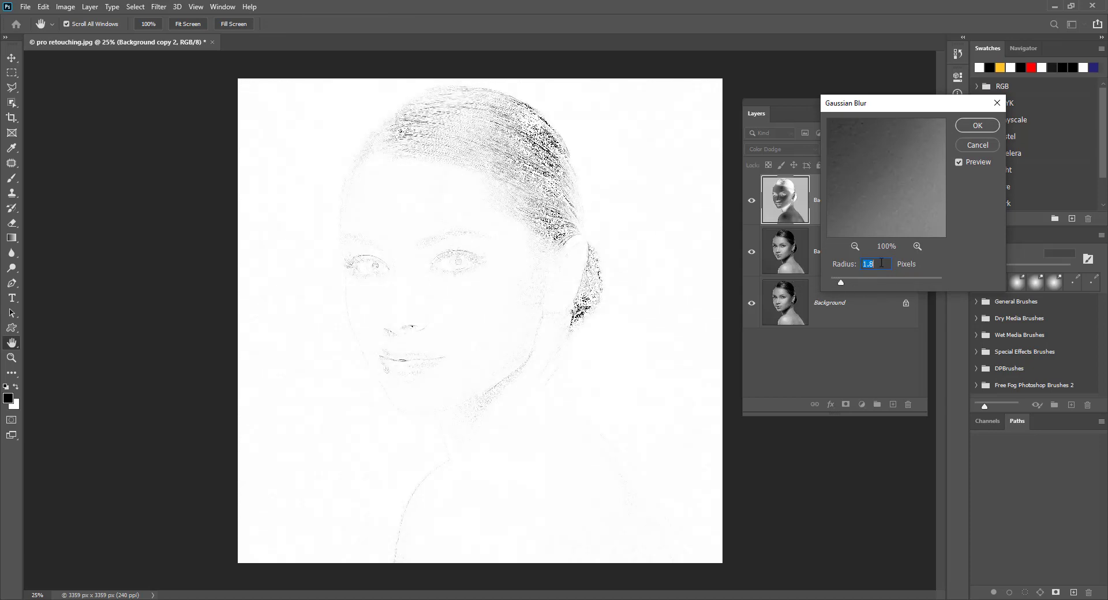
pyautogui.press('Up')
pyautogui.press('Up')
pyautogui.press('Up')
pyautogui.press('Up')
pyautogui.press('Up')
pyautogui.press('Up')
pyautogui.press('Up')
pyautogui.press('Up')
pyautogui.press('Up')
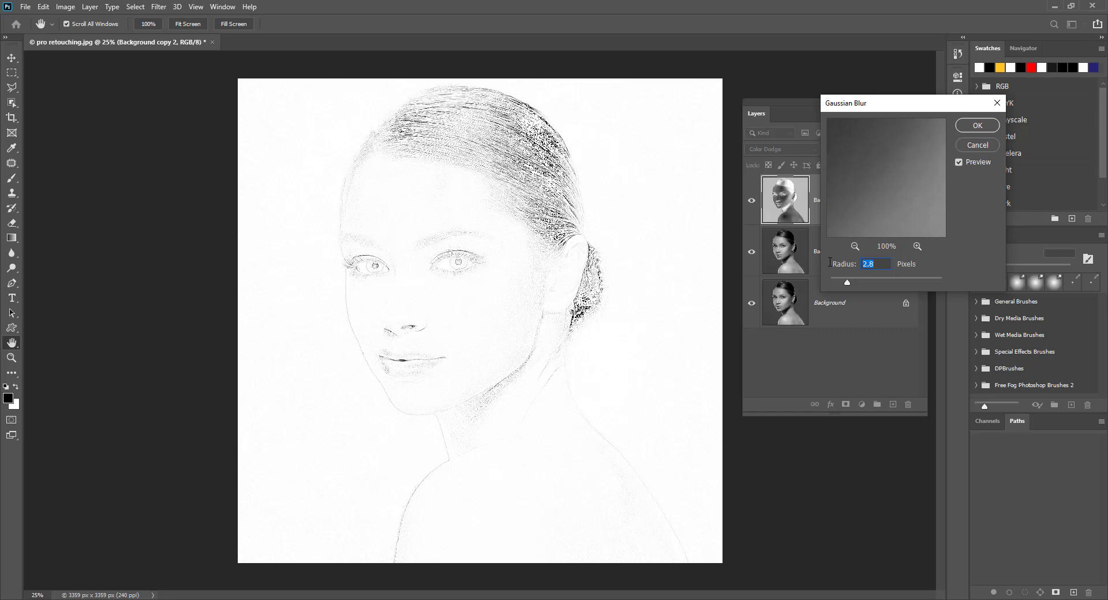
pyautogui.write('5')
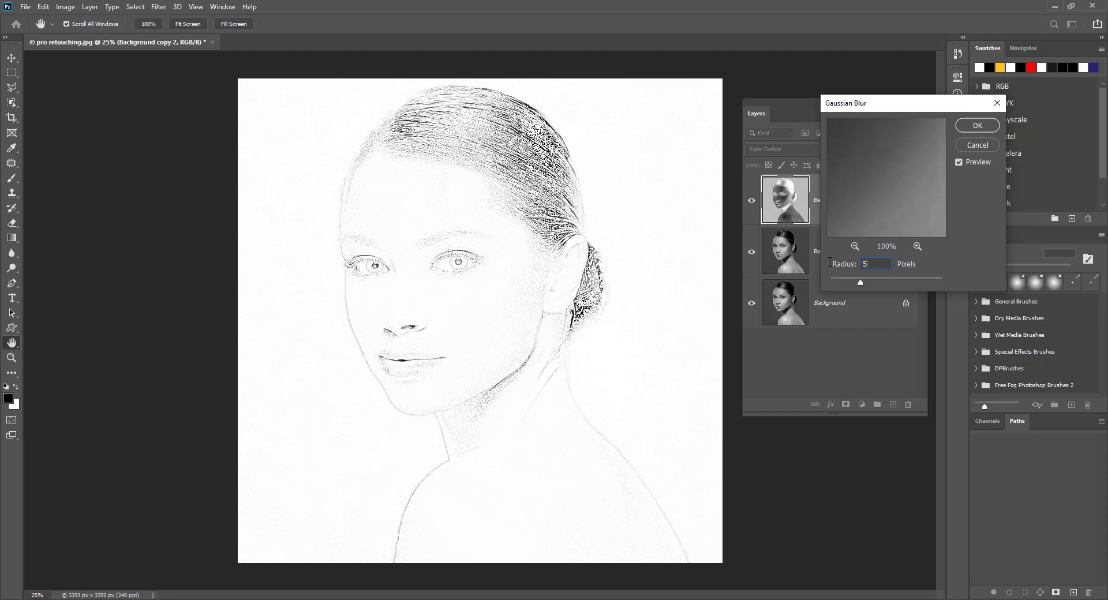
pyautogui.write('7')
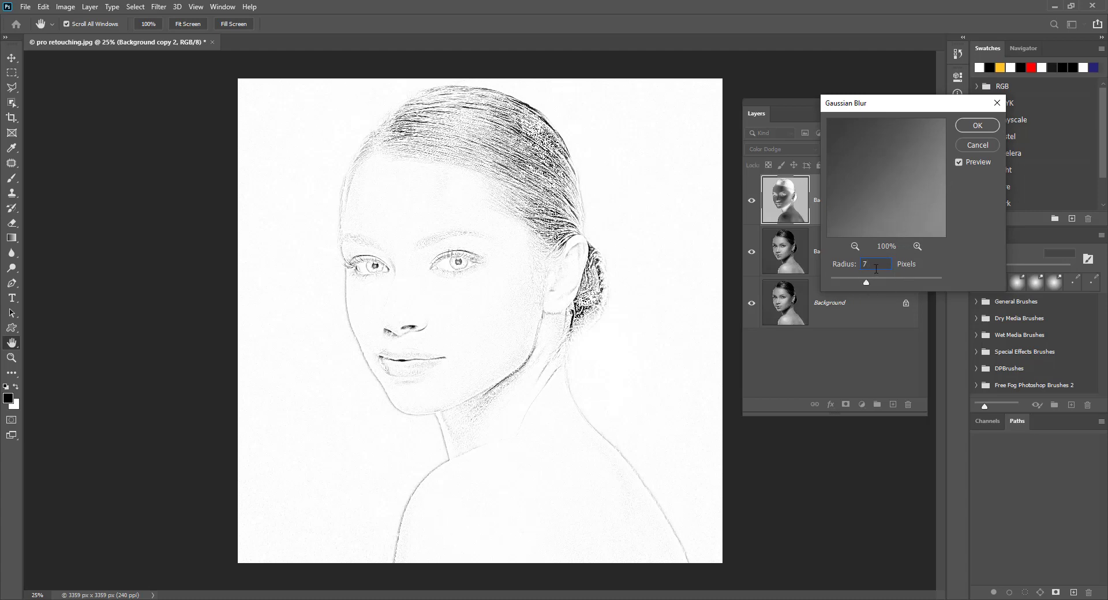
# Apply the blur and merge Background copy 2 with Background copy into one sketch layer
pyautogui.click(977, 126)
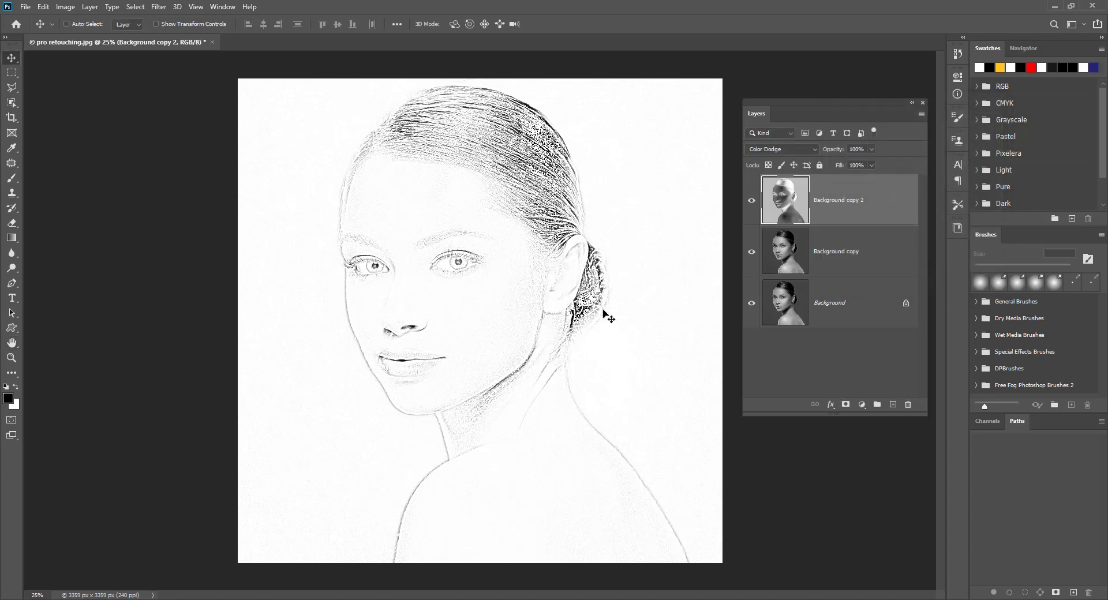
pyautogui.hotkey('ctrl', '+')
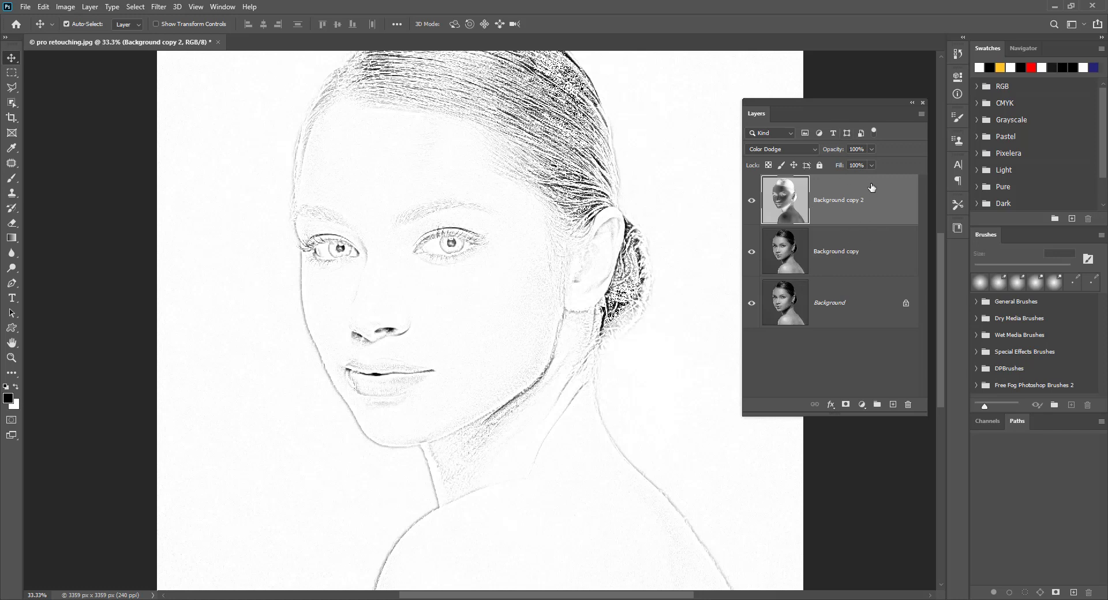
pyautogui.keyDown('shift'); pyautogui.click(878, 255); pyautogui.keyUp('shift')
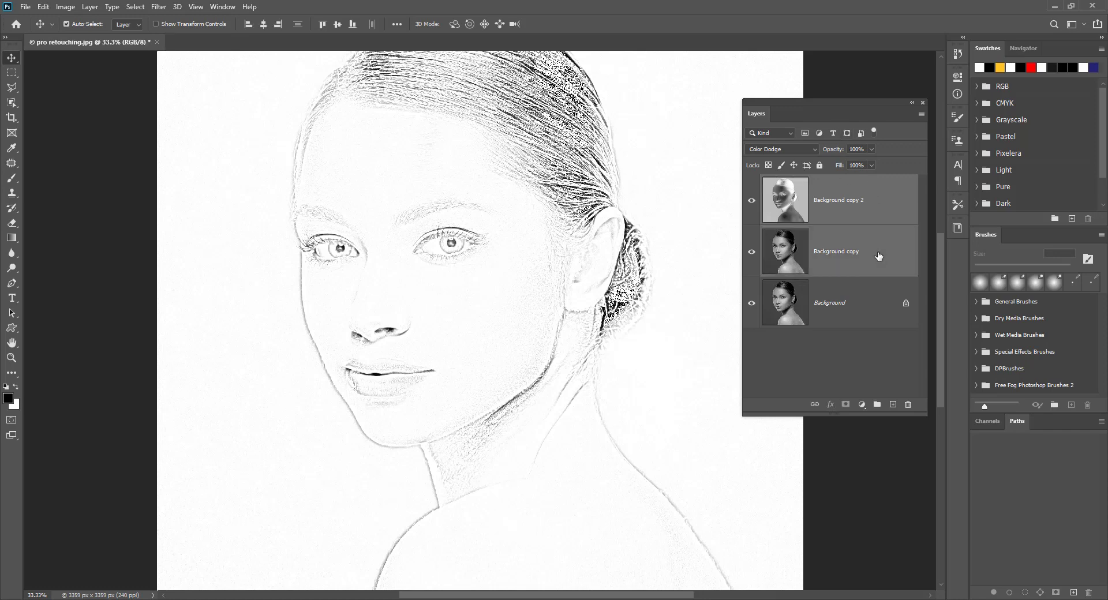
pyautogui.click(90, 7)
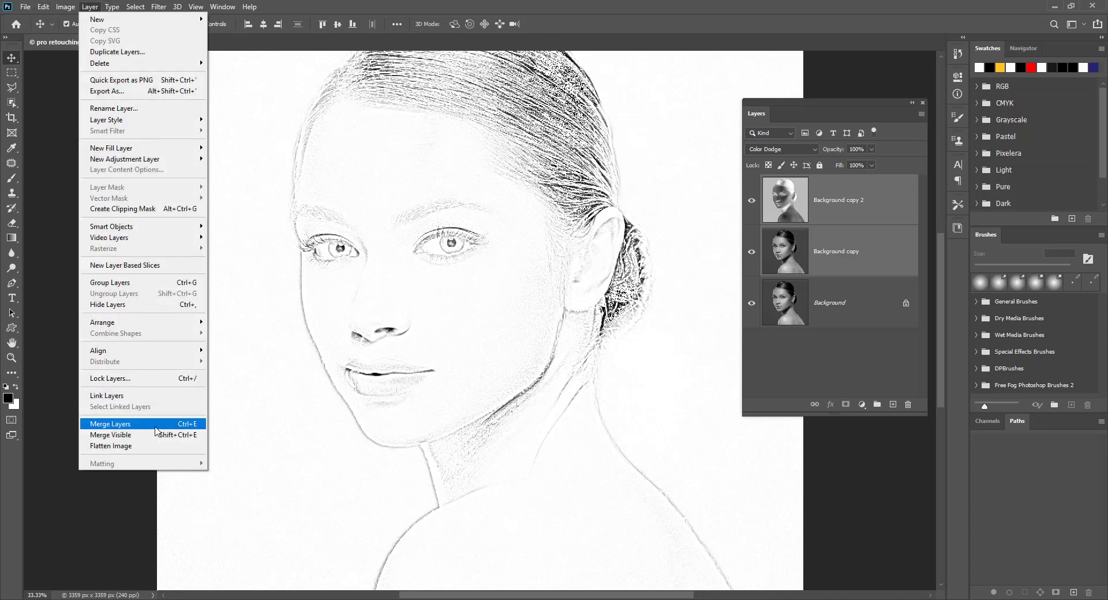
pyautogui.click(113, 426)
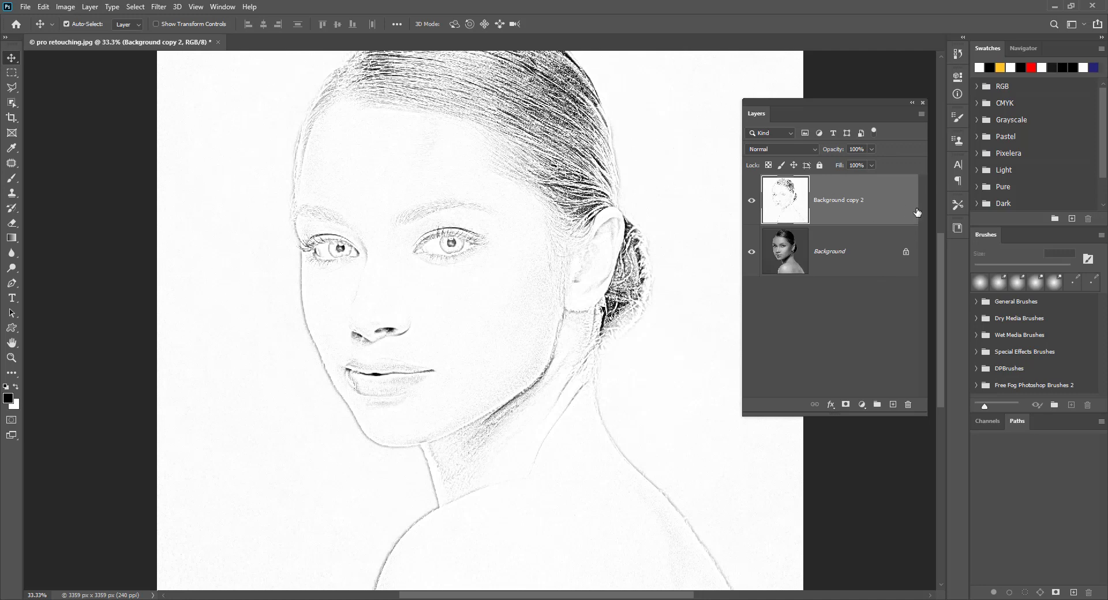
# Duplicate the merged sketch layer as Background copy 3 and blend it in Linear Burn
pyautogui.rightClick(884, 210)
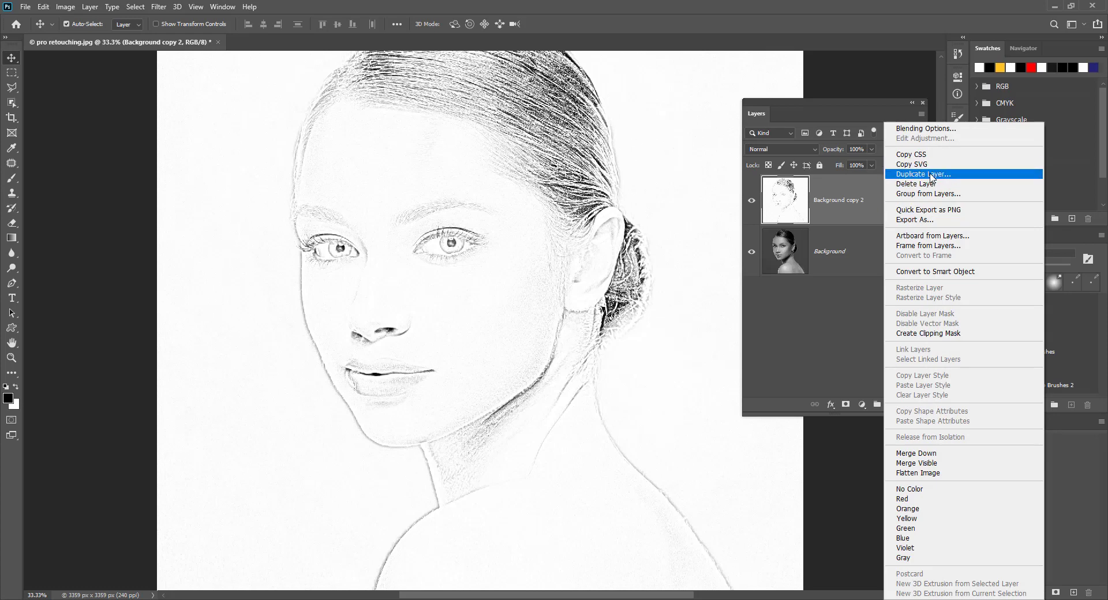
pyautogui.click(926, 174)
pyautogui.click(652, 172)
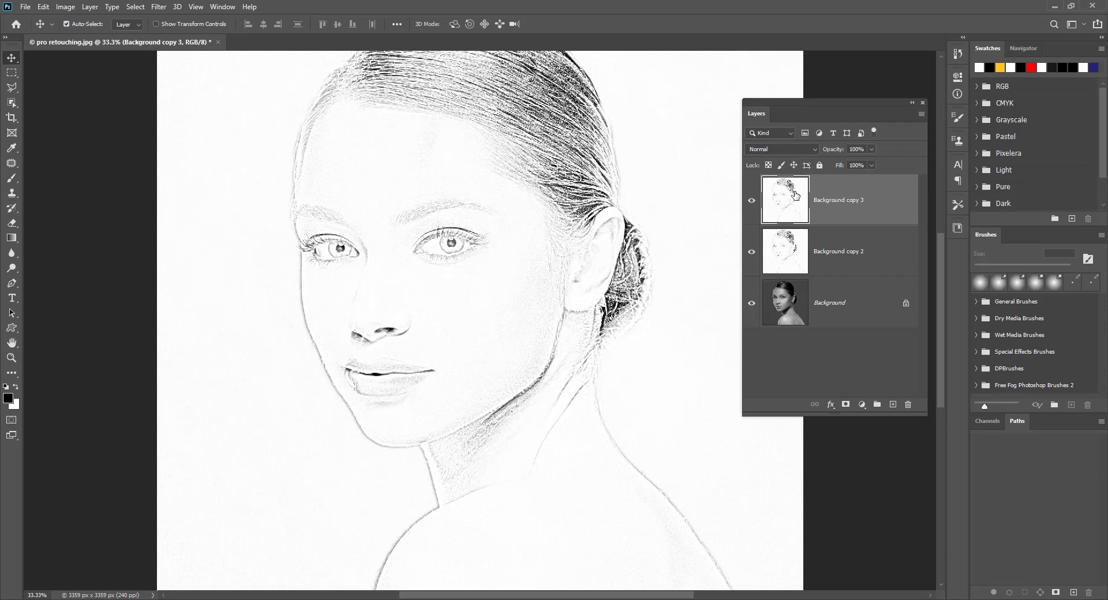
pyautogui.click(816, 150)
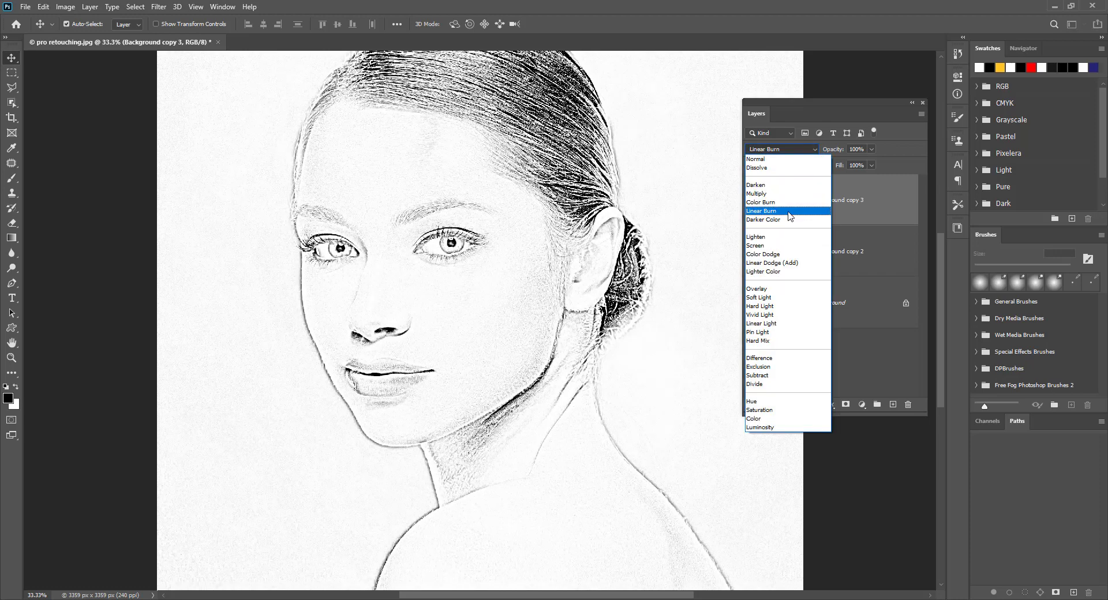
pyautogui.click(790, 215)
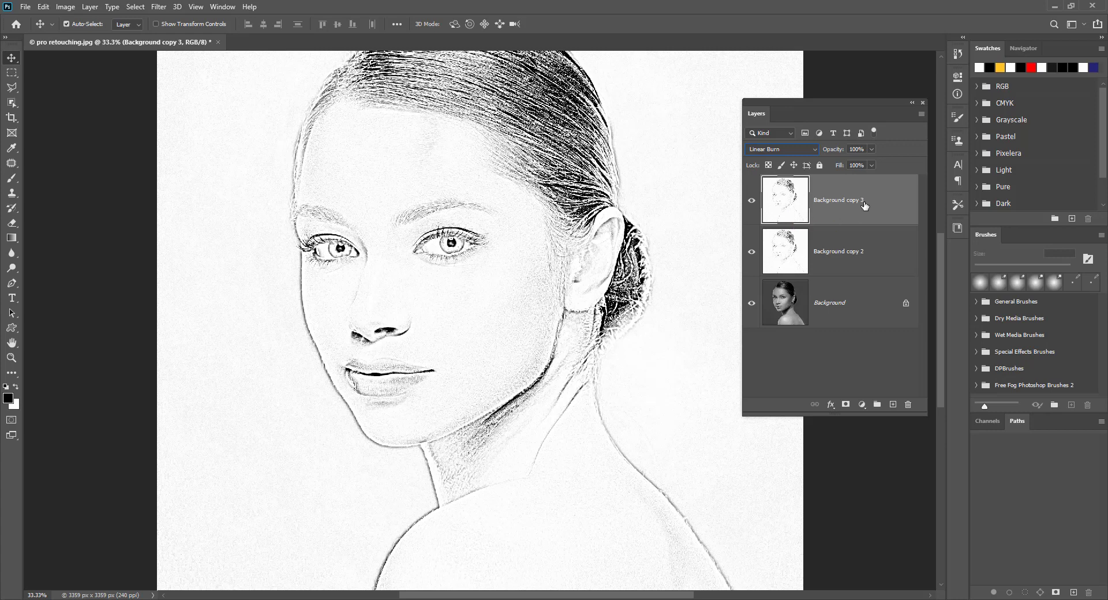
pyautogui.rightClick(881, 196)
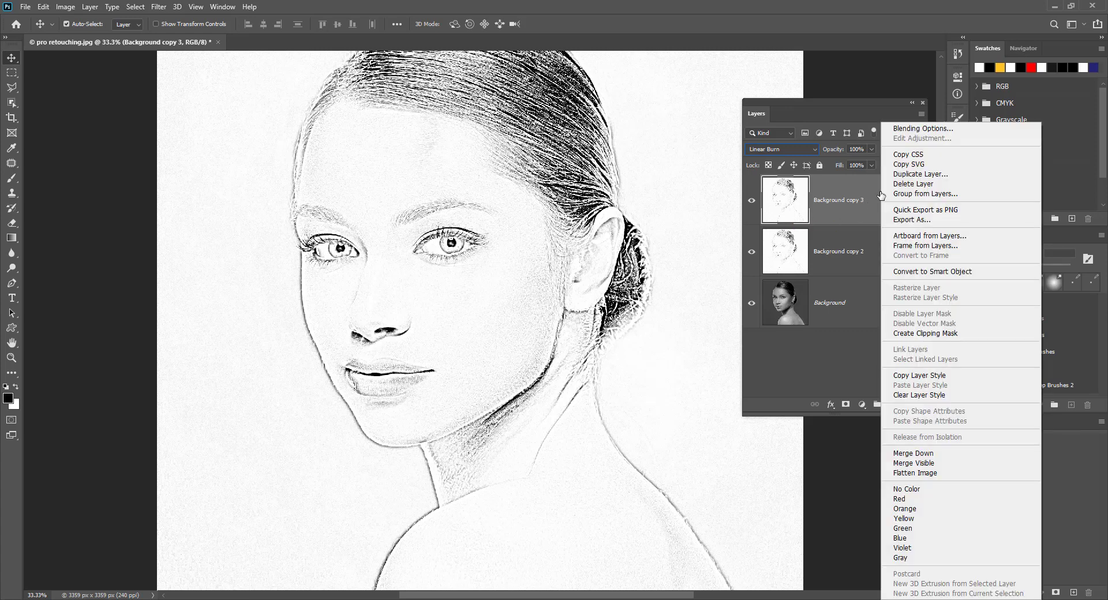
# Create Linear Burn duplicates Background copy 4 and 5, then zoom in to inspect the darker lines
pyautogui.click(939, 173)
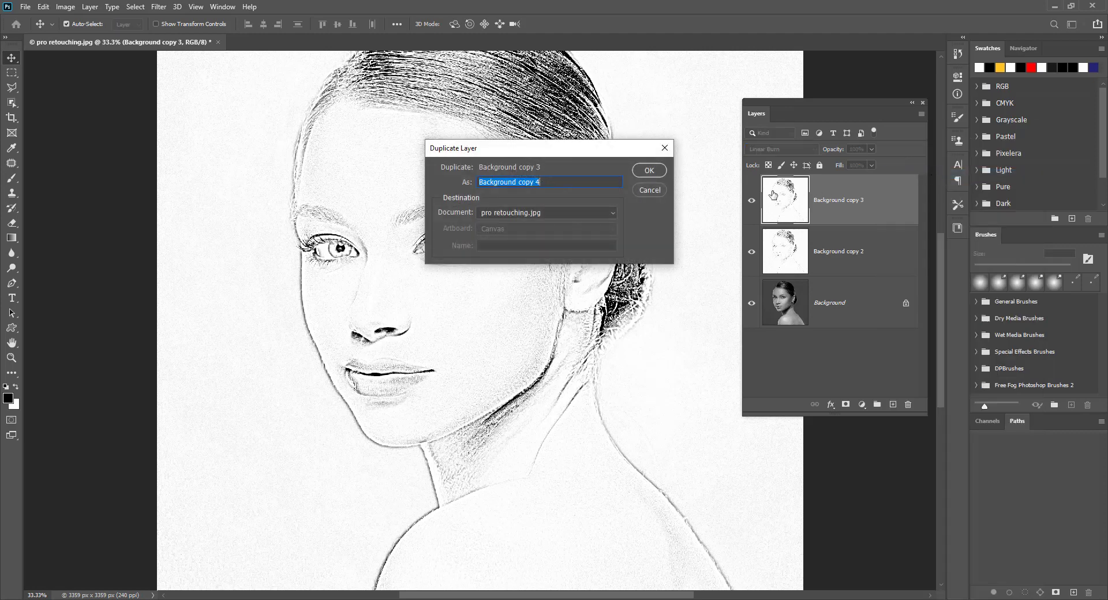
pyautogui.click(656, 168)
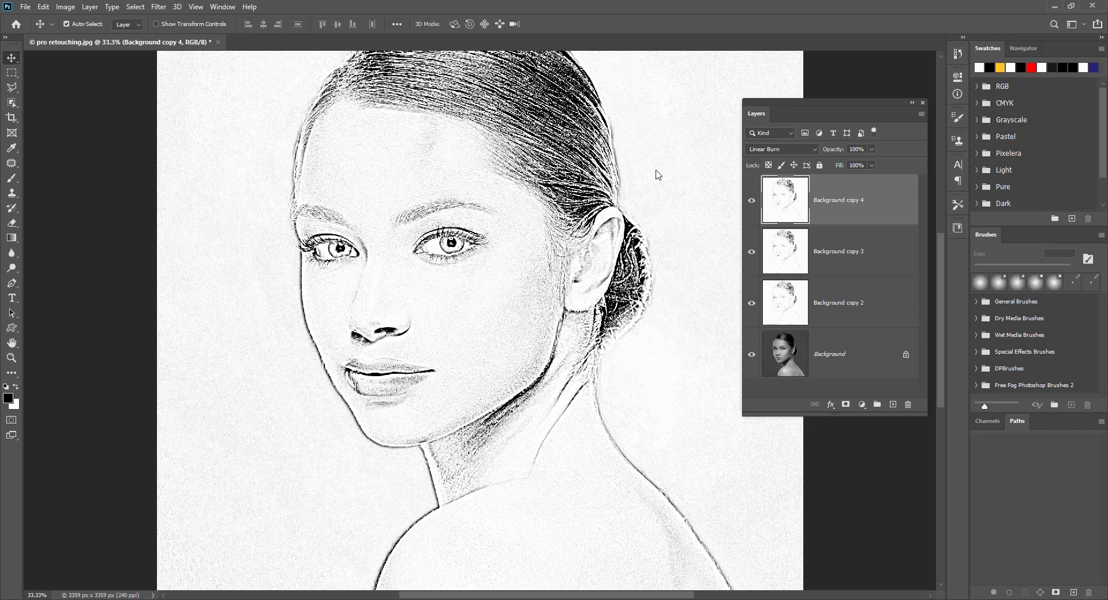
pyautogui.rightClick(893, 201)
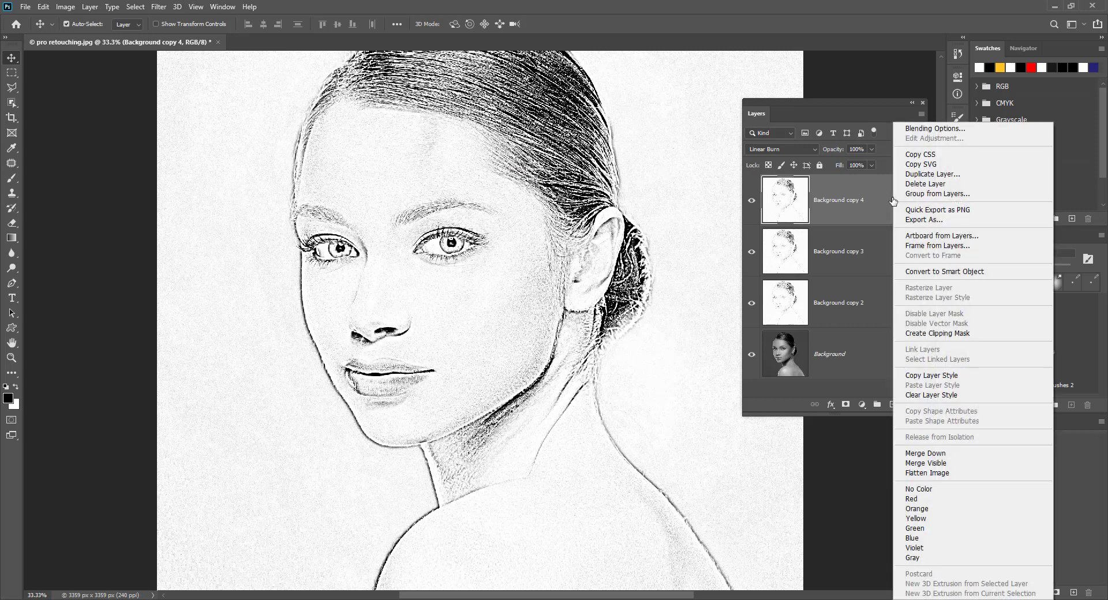
pyautogui.click(929, 174)
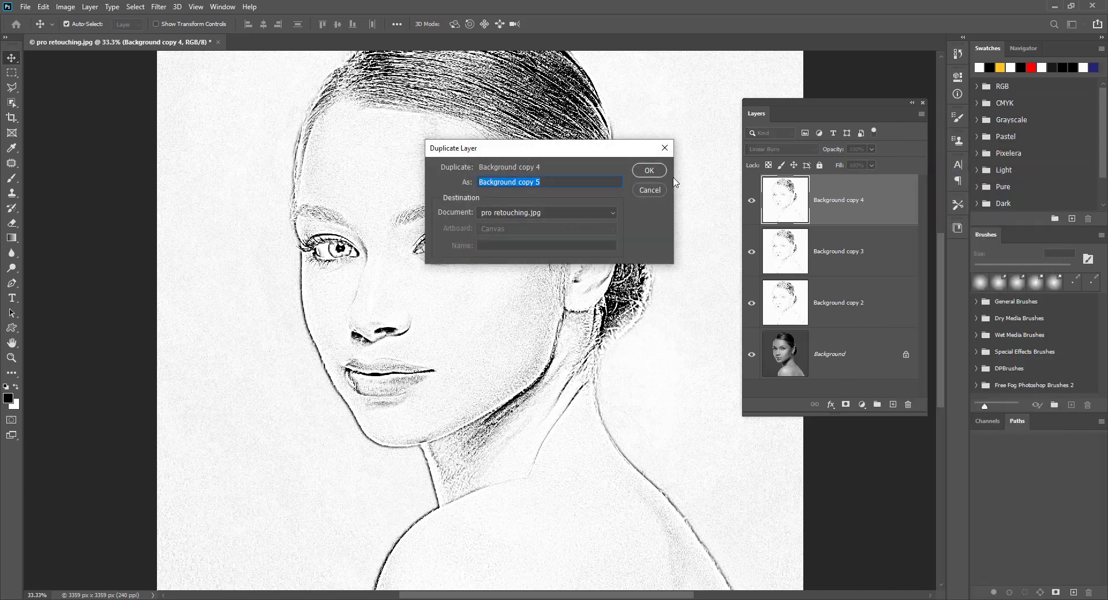
pyautogui.click(649, 172)
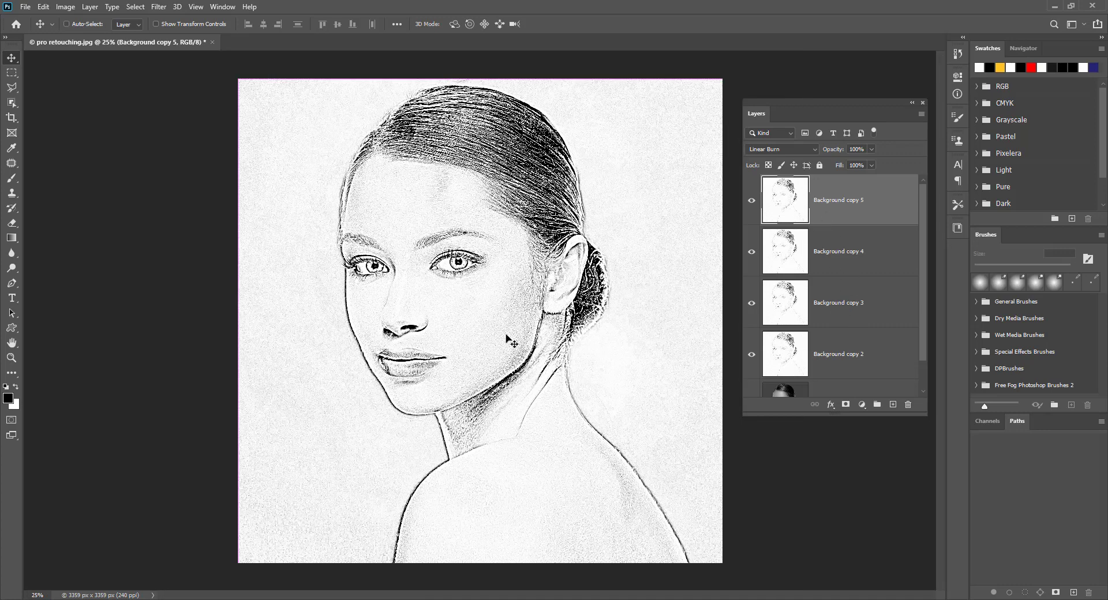
pyautogui.hotkey('ctrl', '+')
pyautogui.moveTo(420, 242); pyautogui.dragTo(439, 278)
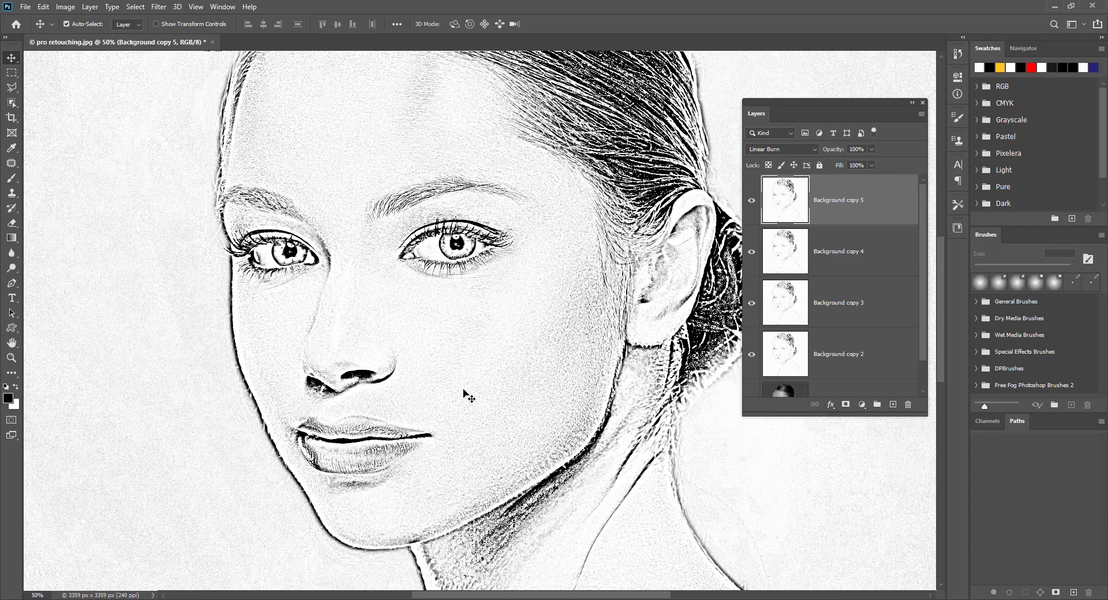
pyautogui.hotkey('ctrl', '-')
pyautogui.hotkey('ctrl', '-')
pyautogui.hotkey('ctrl', '+')
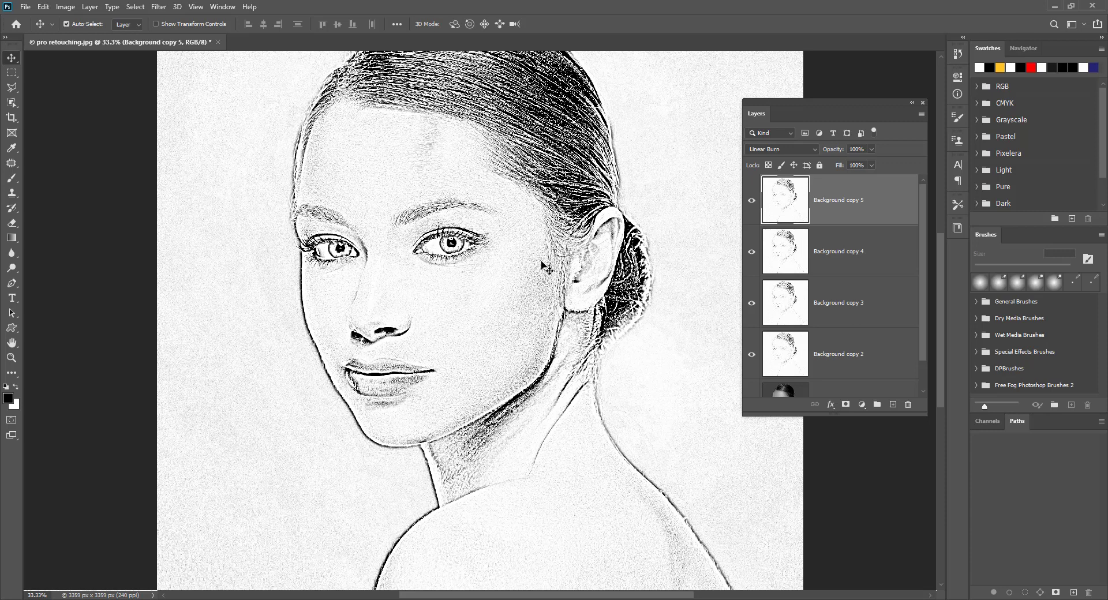
# Duplicate Background copy 5 to add Background copy 6 on top of the stack
pyautogui.rightClick(879, 199)
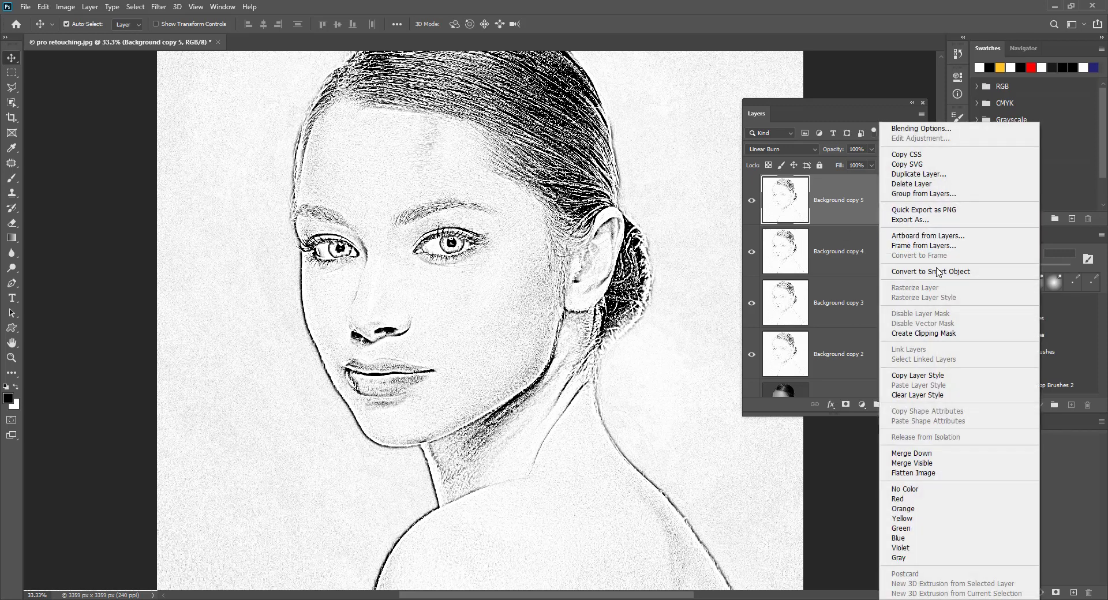
pyautogui.click(931, 174)
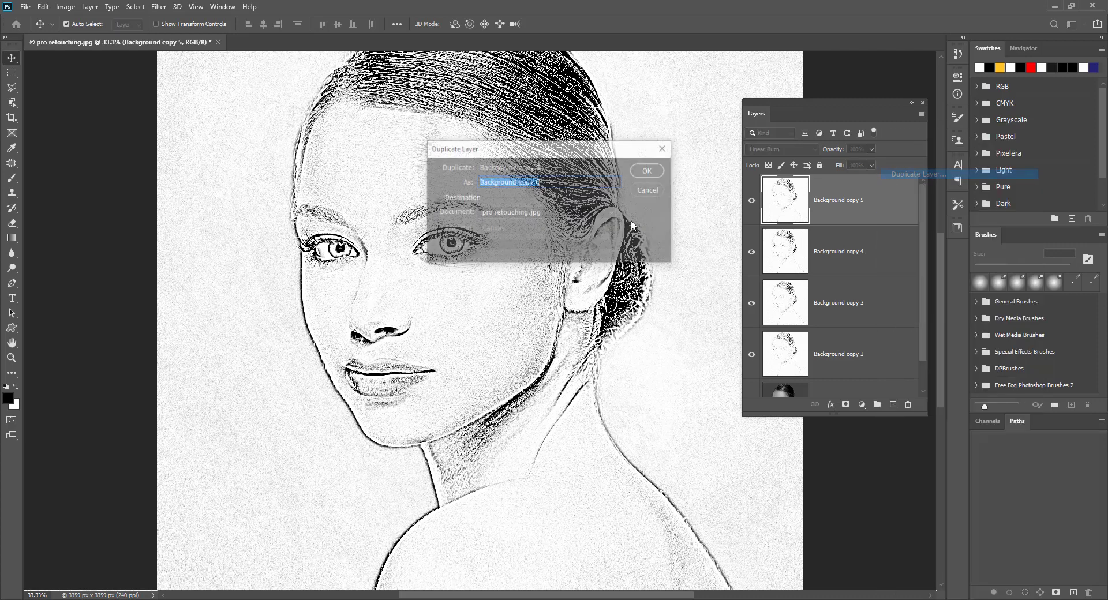
pyautogui.click(649, 171)
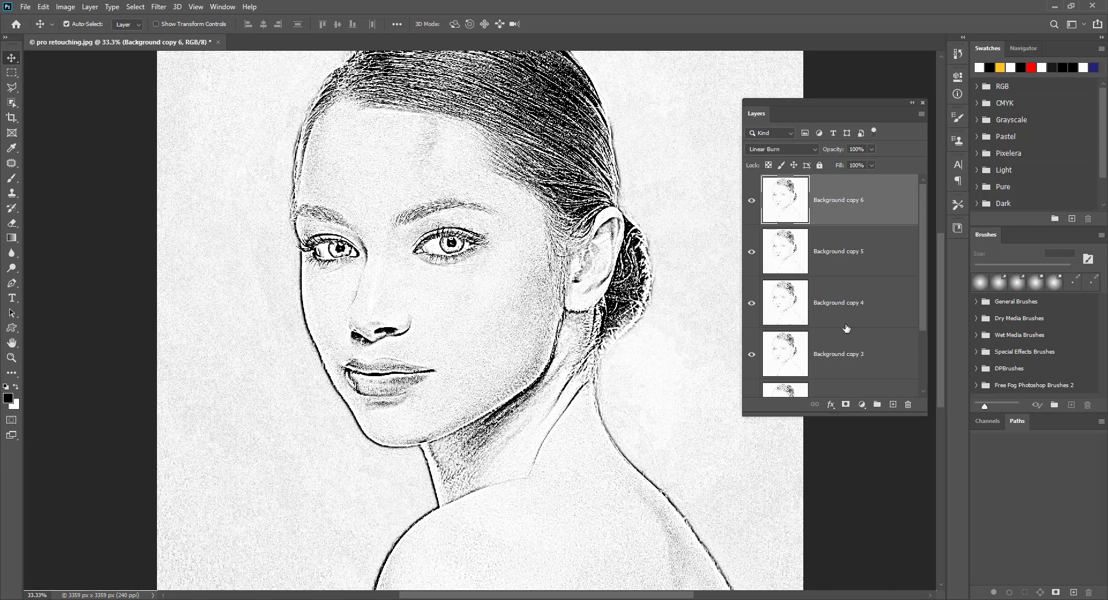
pyautogui.scroll(-3, 846, 328)
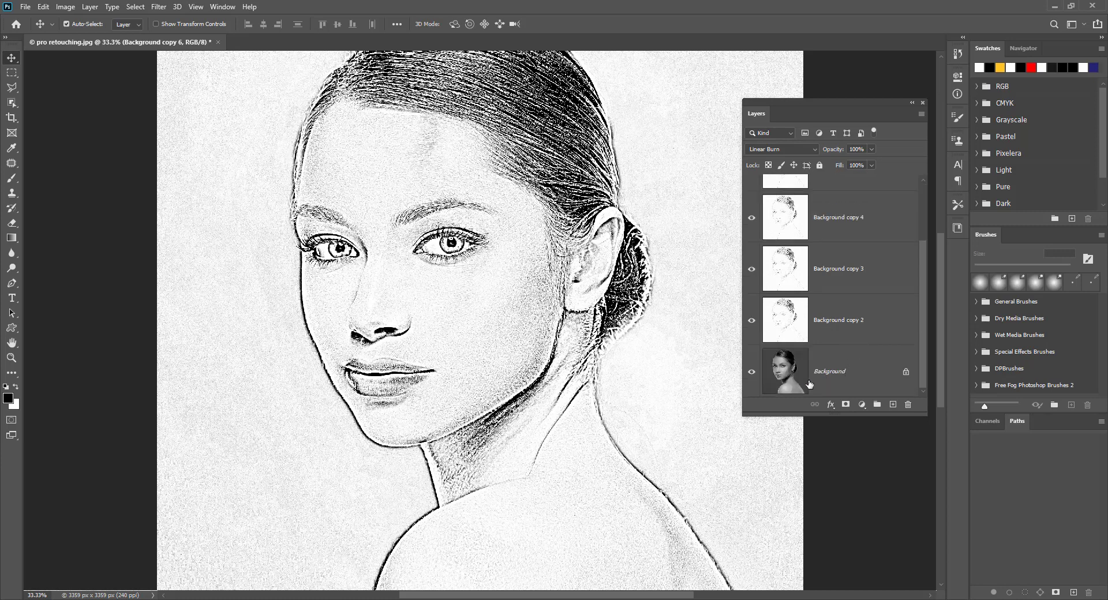
# Duplicate the Background layer to create a Background copy
pyautogui.click(854, 378)
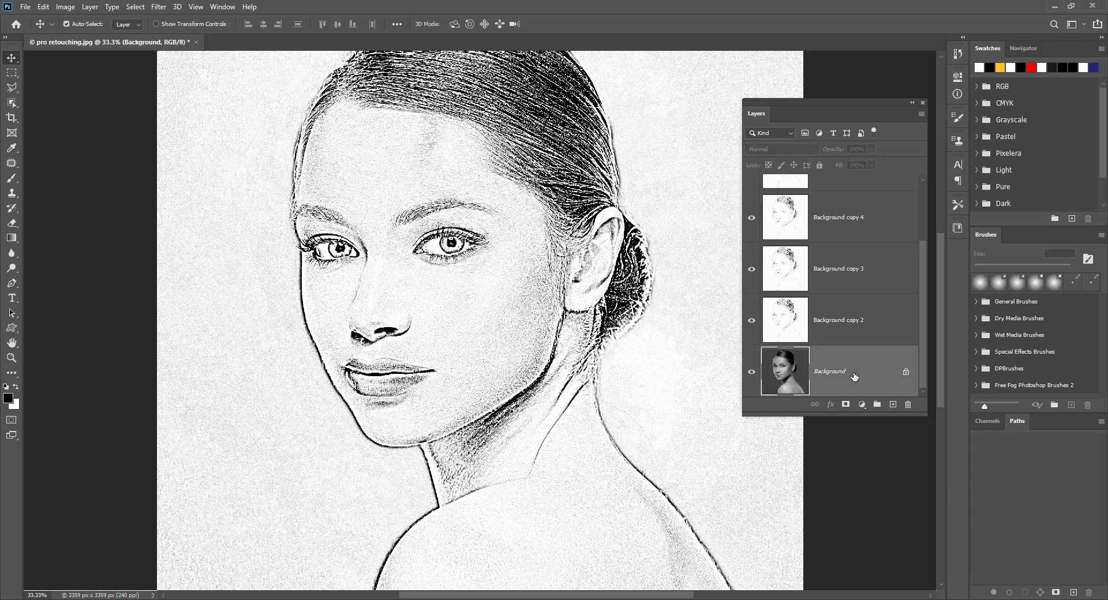
pyautogui.rightClick(854, 374)
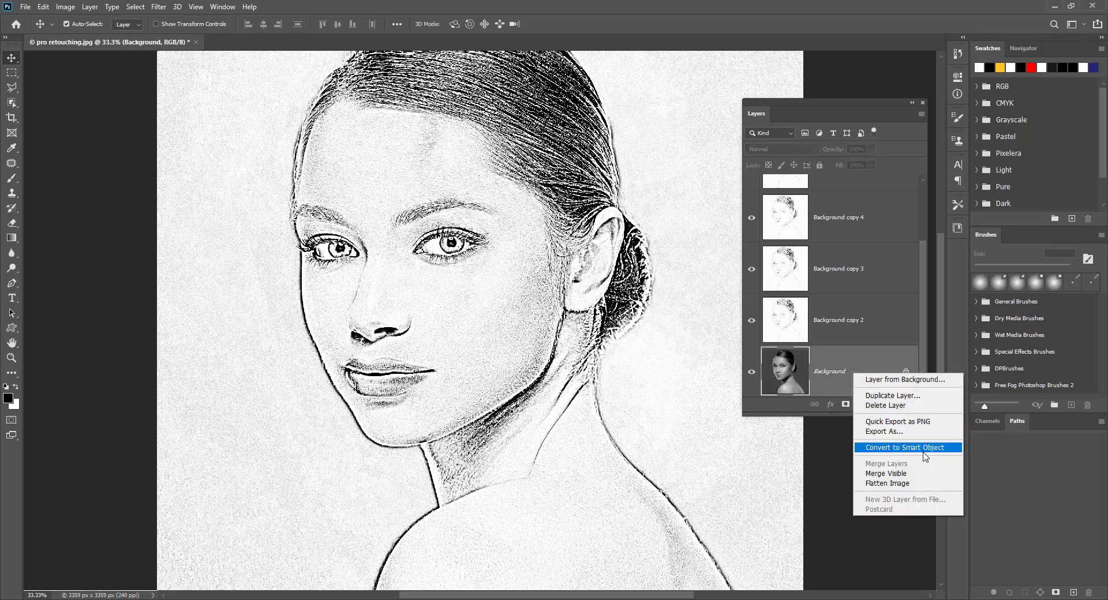
pyautogui.click(912, 396)
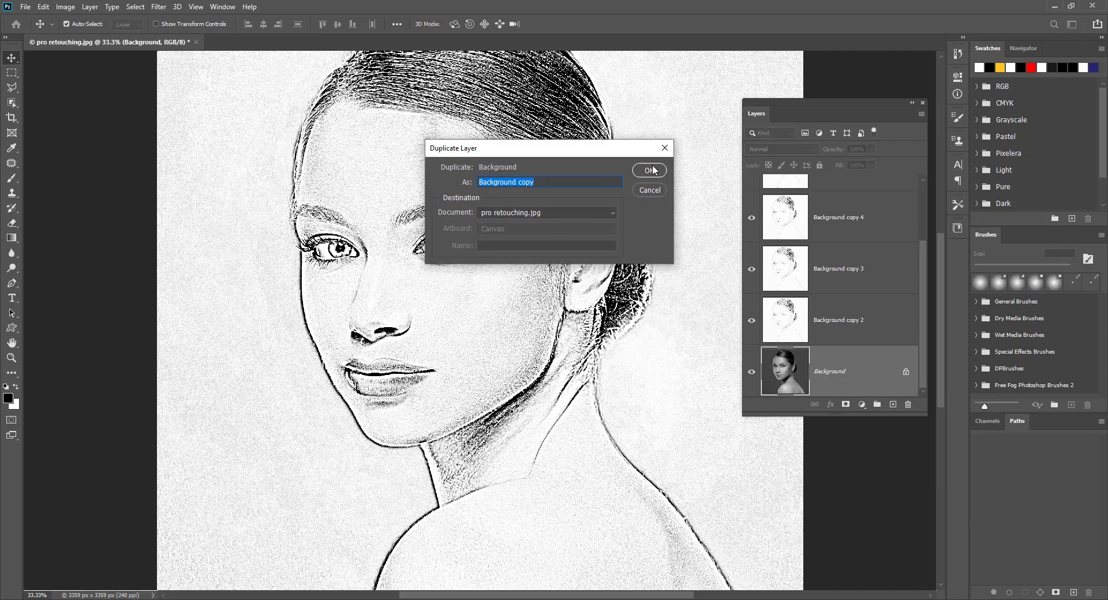
pyautogui.click(649, 170)
# Move Background copy to the top of the layer stack, above the sketch copies
pyautogui.scroll(-1, 923, 349)
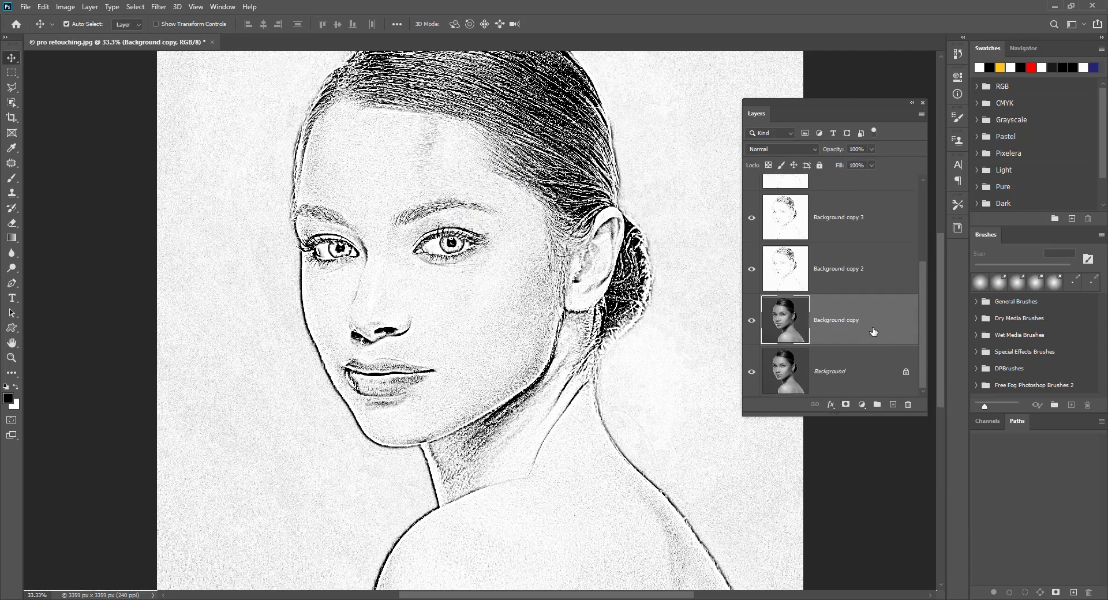
pyautogui.moveTo(874, 332); pyautogui.dragTo(871, 219)
pyautogui.moveTo(923, 286); pyautogui.dragTo(919, 236)
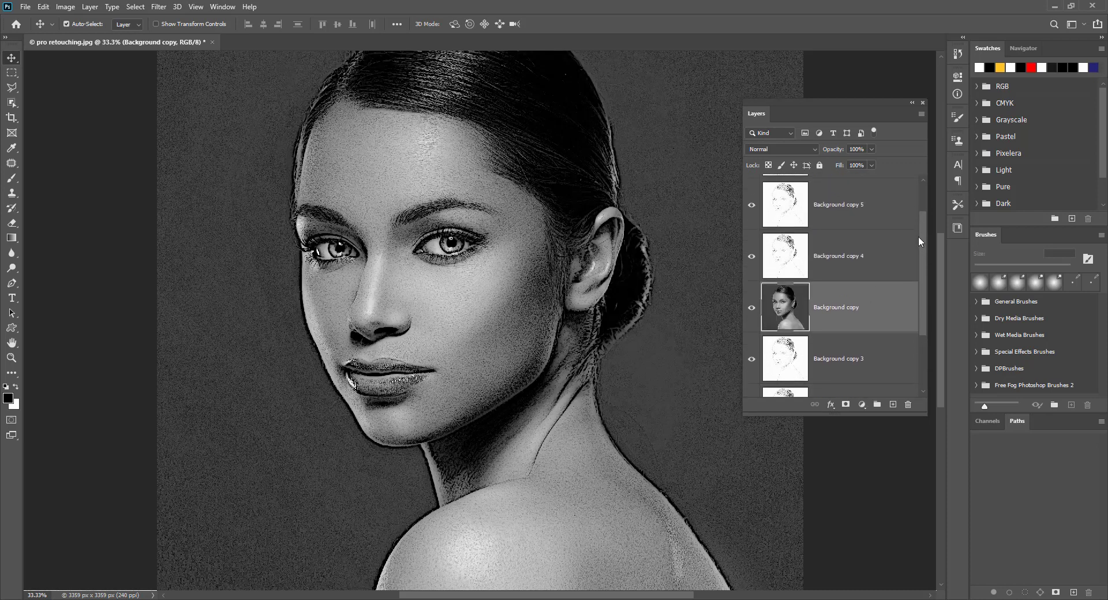
pyautogui.moveTo(895, 311); pyautogui.dragTo(894, 231)
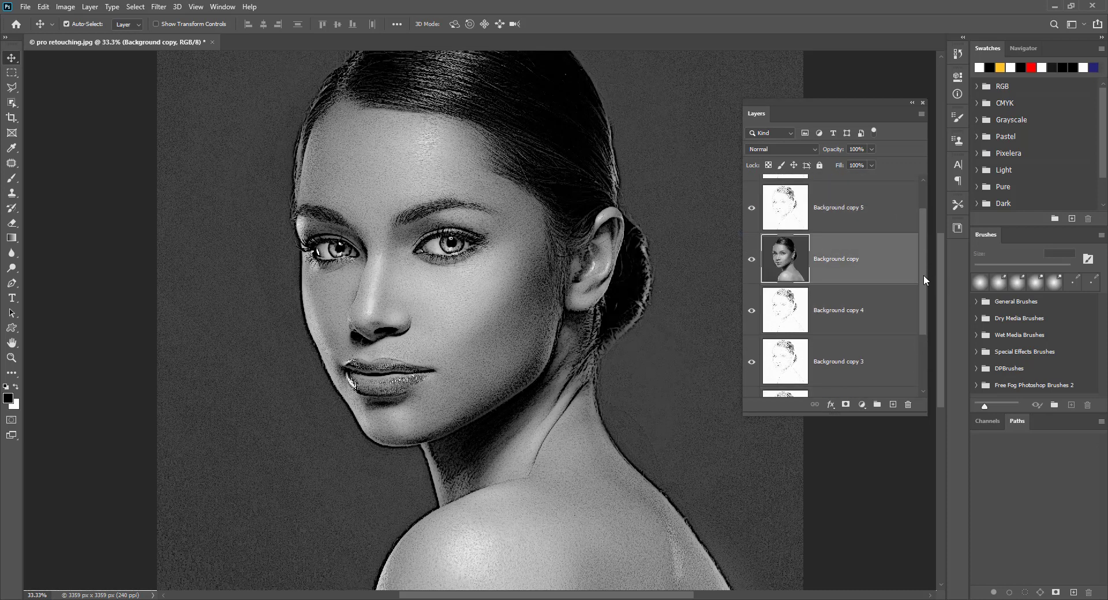
pyautogui.scroll(2, 923, 280)
pyautogui.moveTo(878, 300); pyautogui.dragTo(861, 197)
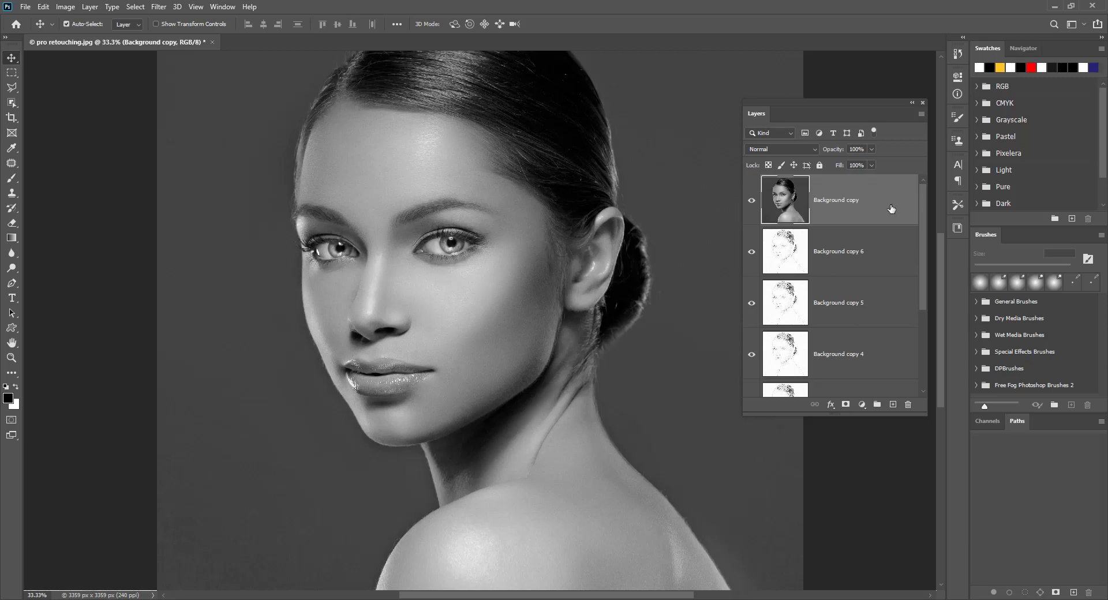
# Apply Find Edges to the top Background copy and set its blend mode to Multiply
pyautogui.click(159, 7)
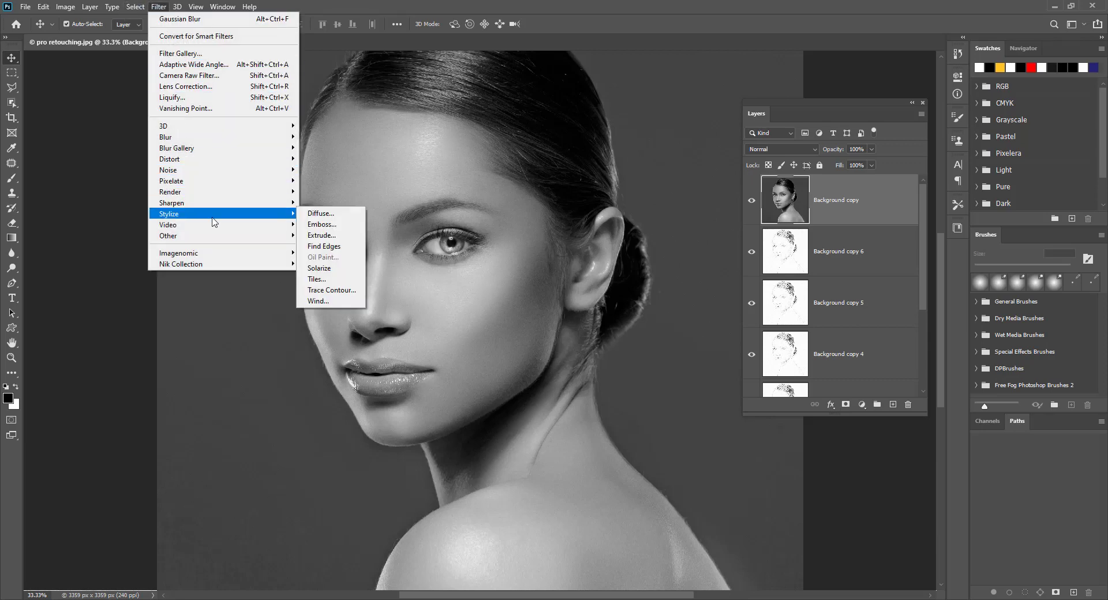
pyautogui.moveTo(170, 213)
pyautogui.click(341, 248)
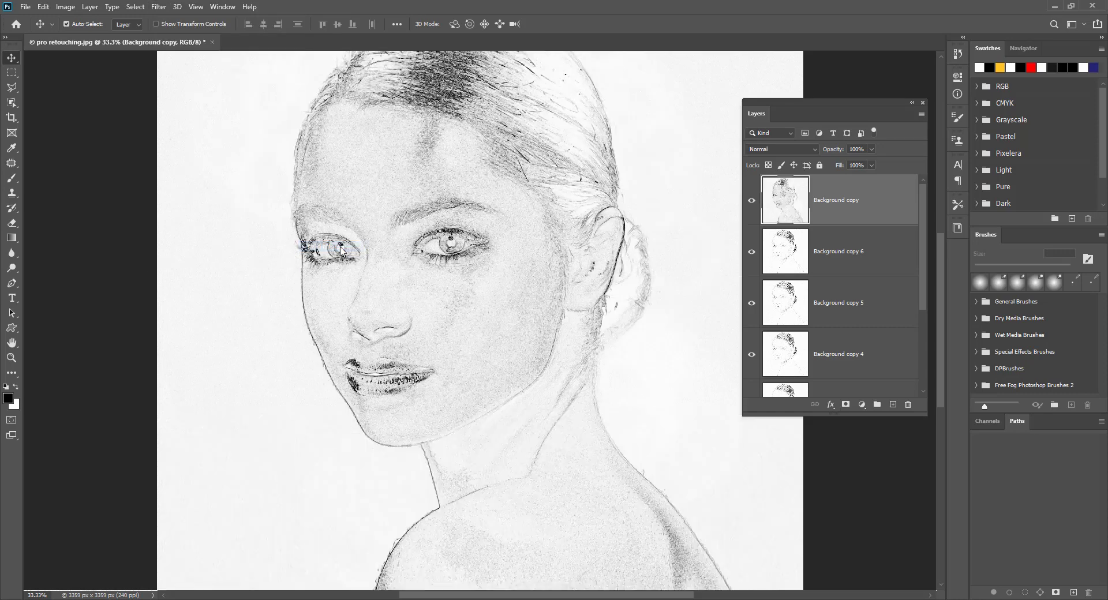
pyautogui.click(771, 150)
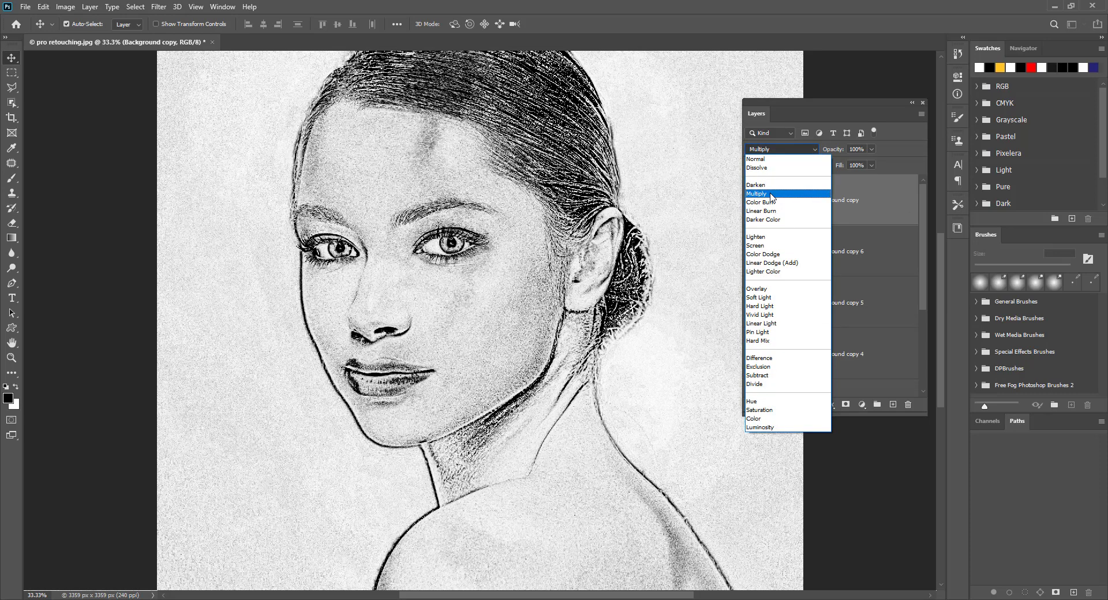
pyautogui.click(771, 194)
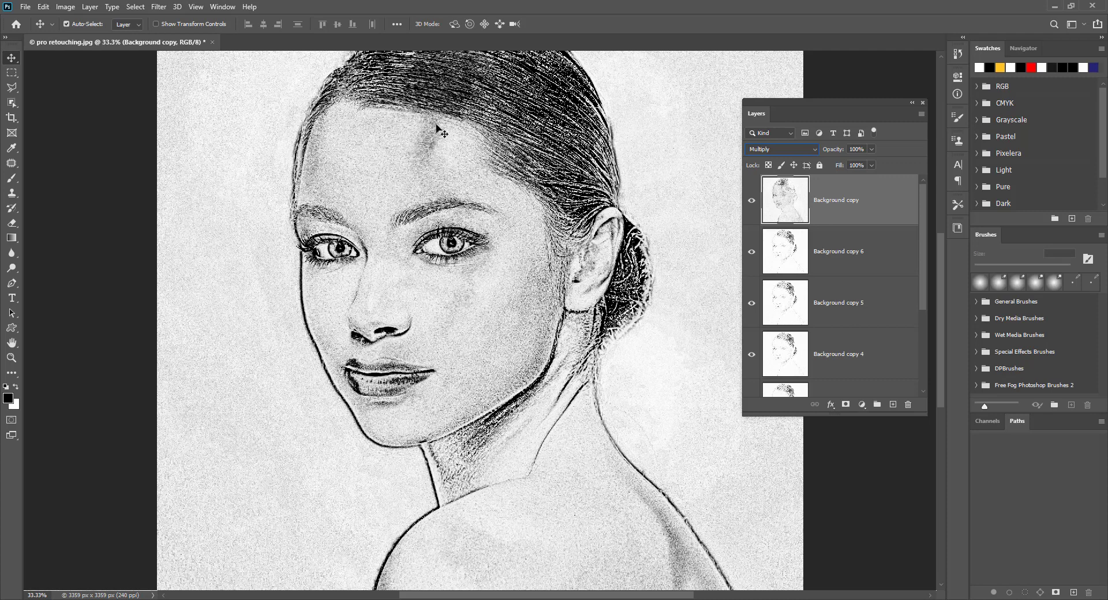
# Add a layer mask to Background copy and set up a large brush at 21% opacity with airbrush build-up
pyautogui.click(845, 405)
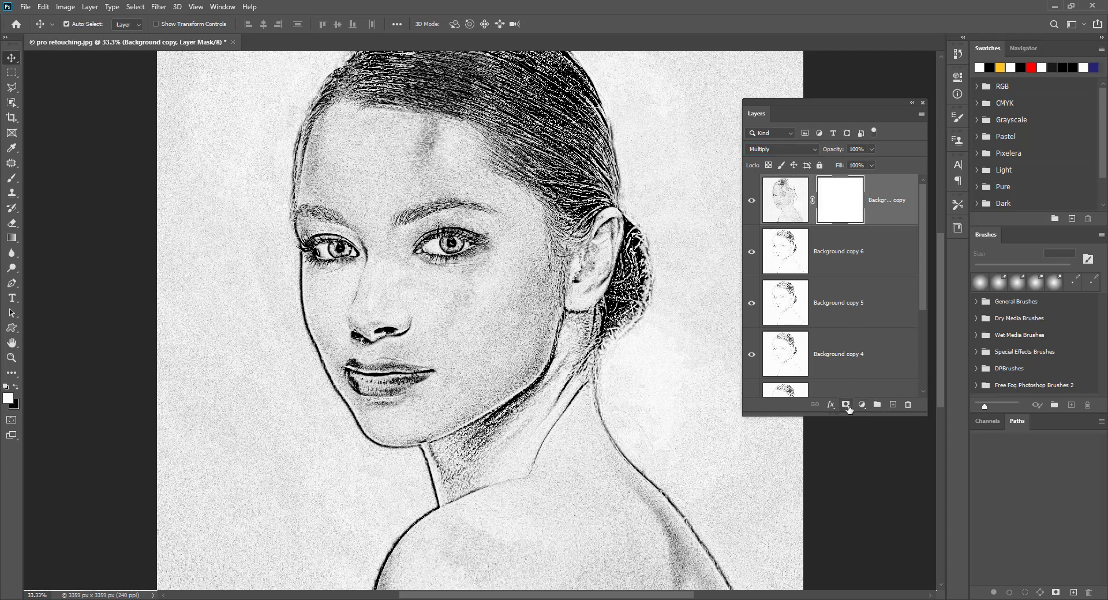
pyautogui.click(9, 185)
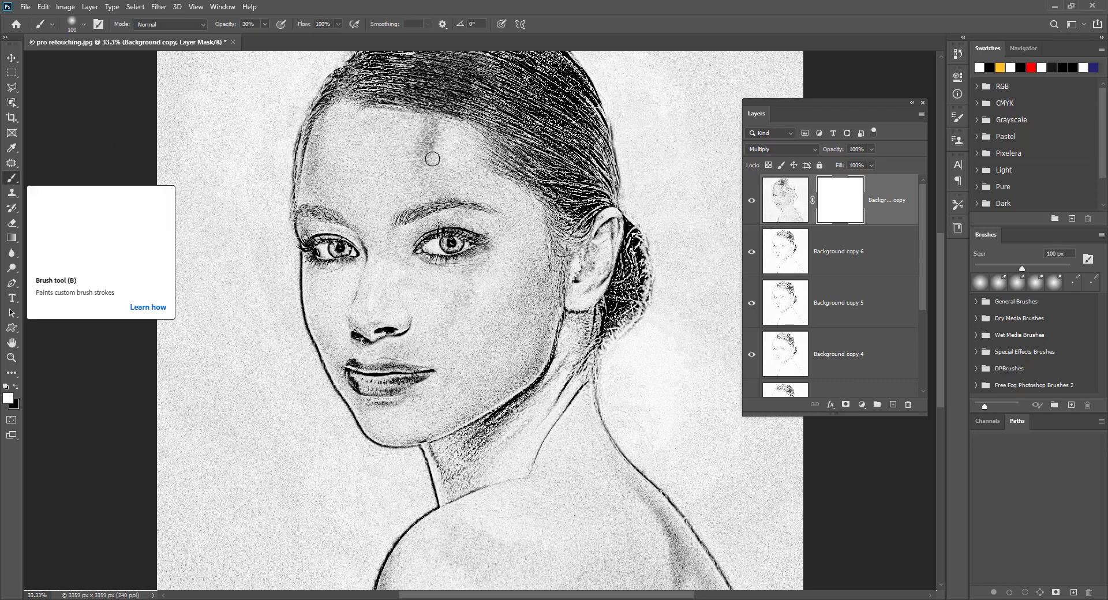
pyautogui.press(']')
pyautogui.press(']')
pyautogui.press(']')
pyautogui.press(']')
pyautogui.press(']')
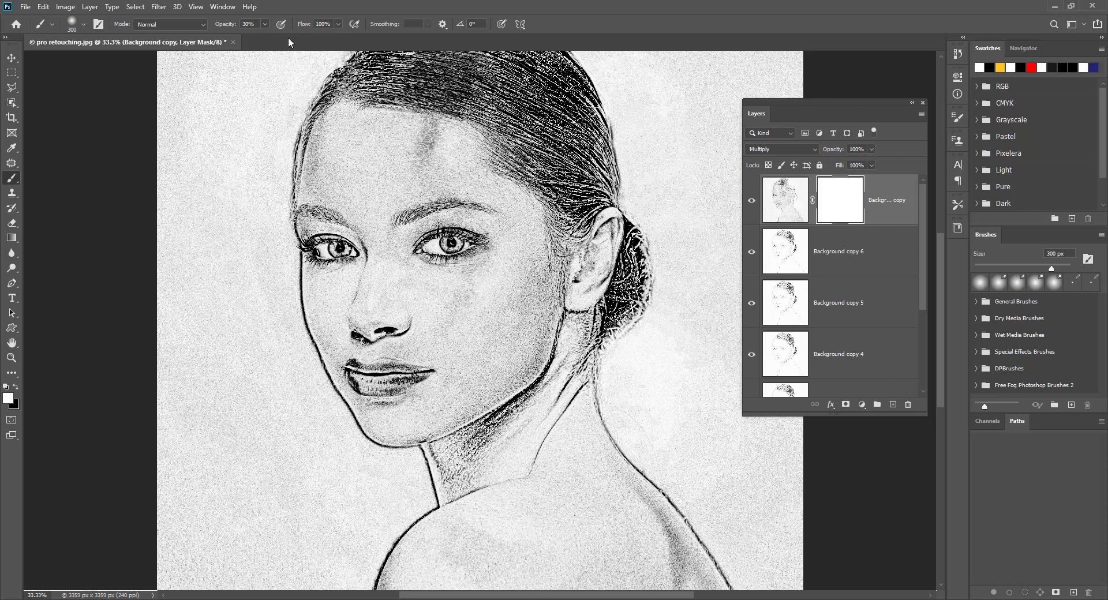
pyautogui.click(258, 25)
pyautogui.click(265, 24)
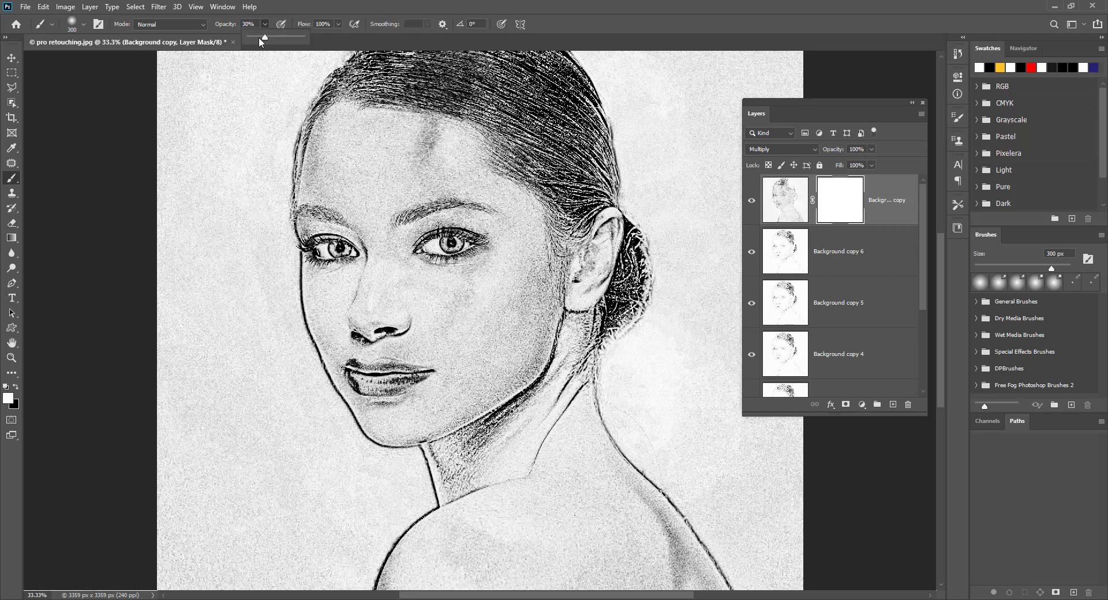
pyautogui.moveTo(265, 37); pyautogui.dragTo(259, 37)
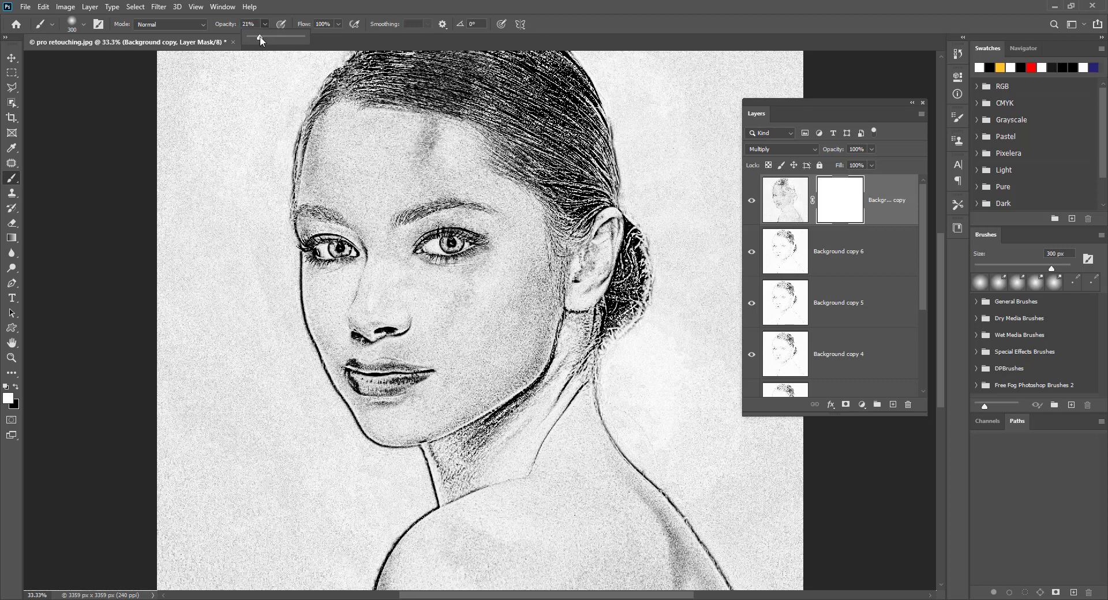
pyautogui.click(354, 24)
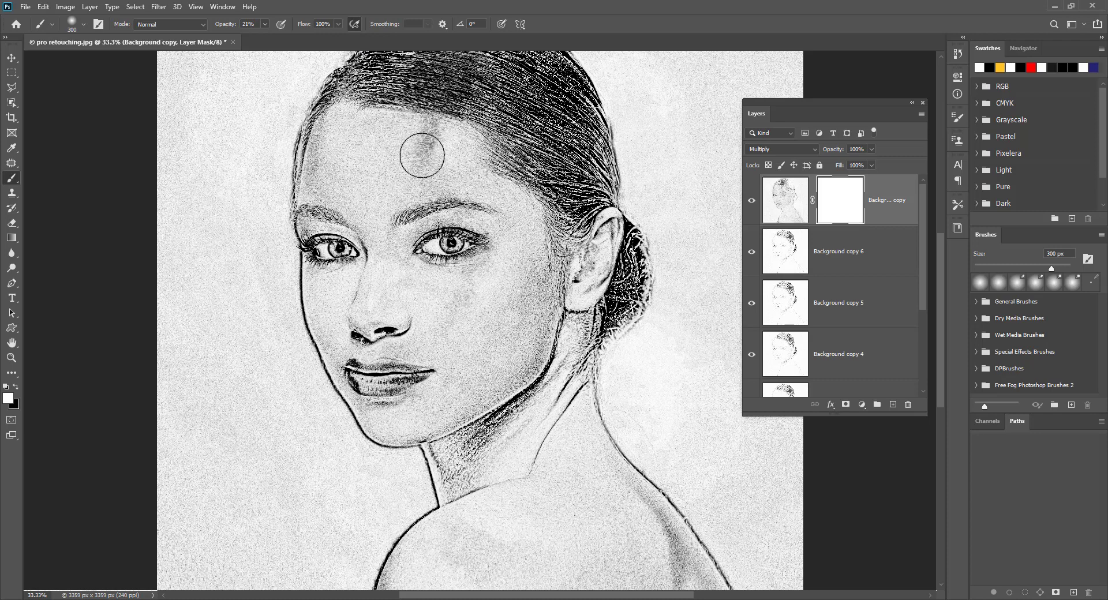
# Paint black on the mask over the forehead and right cheek
pyautogui.press('x')
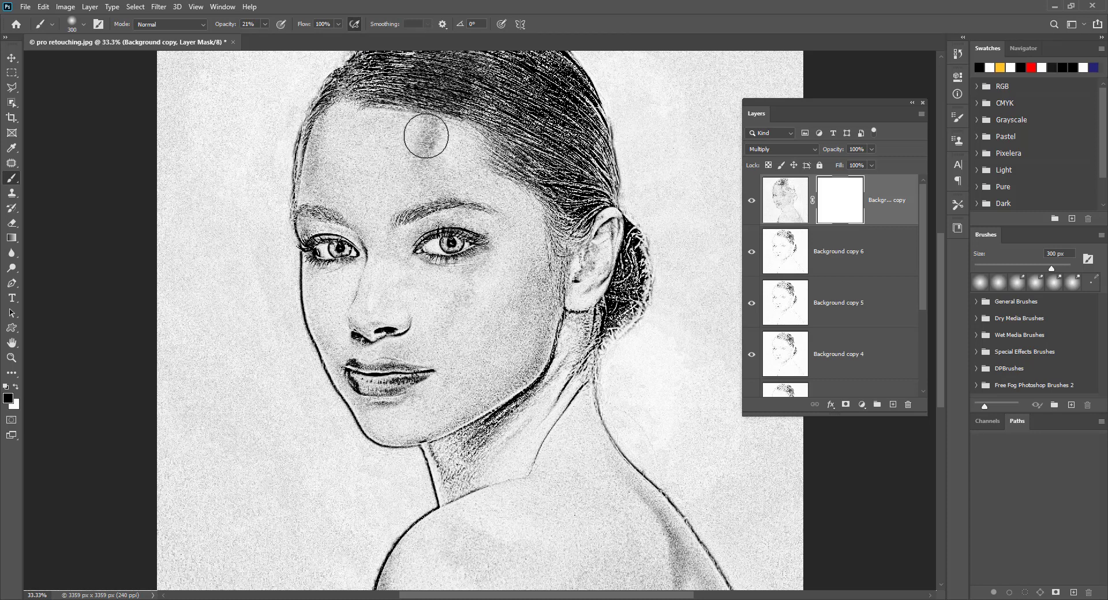
pyautogui.moveTo(415, 129)
pyautogui.mouseDown()
pyautogui.moveTo(425, 143)
pyautogui.moveTo(432, 135)
pyautogui.moveTo(425, 158)
pyautogui.moveTo(435, 136)
pyautogui.moveTo(487, 185)
pyautogui.moveTo(472, 165)
pyautogui.mouseUp()
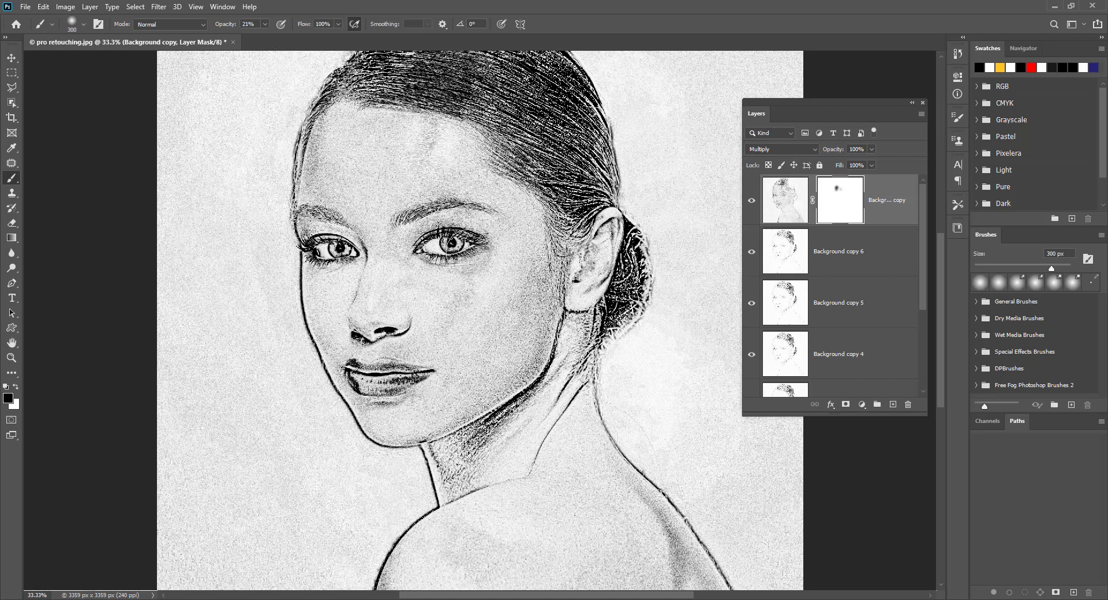
pyautogui.moveTo(457, 266)
pyautogui.mouseDown()
pyautogui.moveTo(470, 267)
pyautogui.moveTo(450, 304)
pyautogui.moveTo(487, 254)
pyautogui.moveTo(530, 248)
pyautogui.mouseUp()
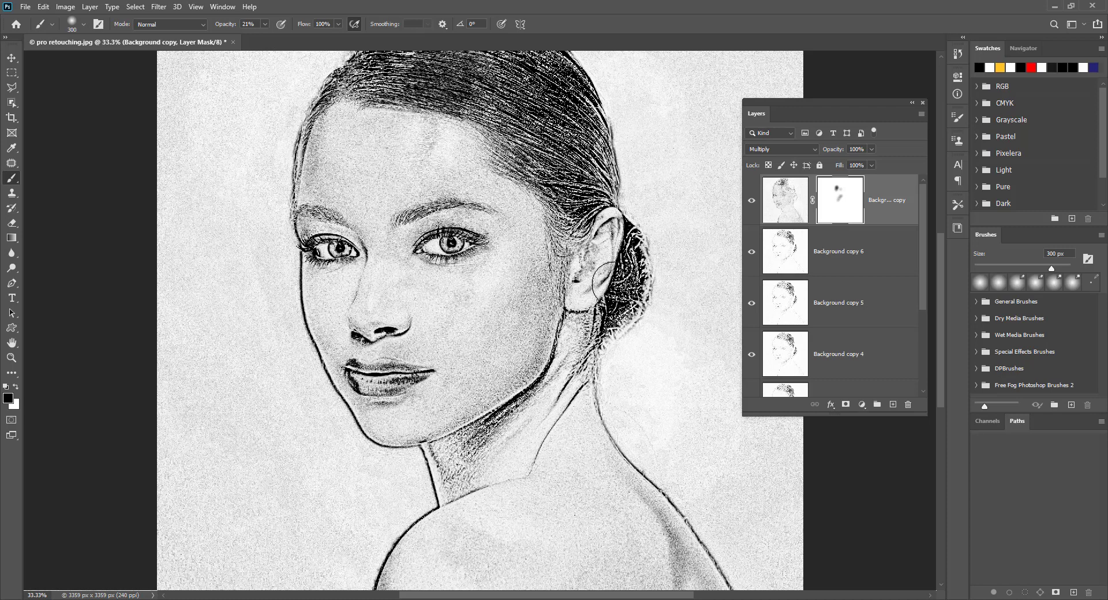
pyautogui.scroll(-1, 571, 318)
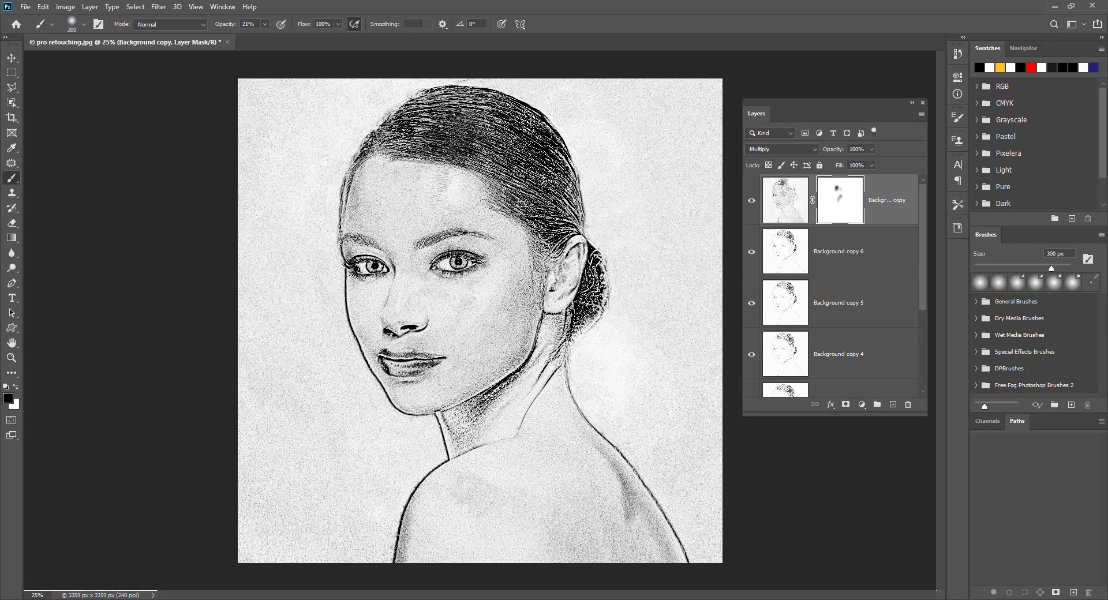
pyautogui.hotkey('ctrl', '+')
pyautogui.hotkey('ctrl', '+')
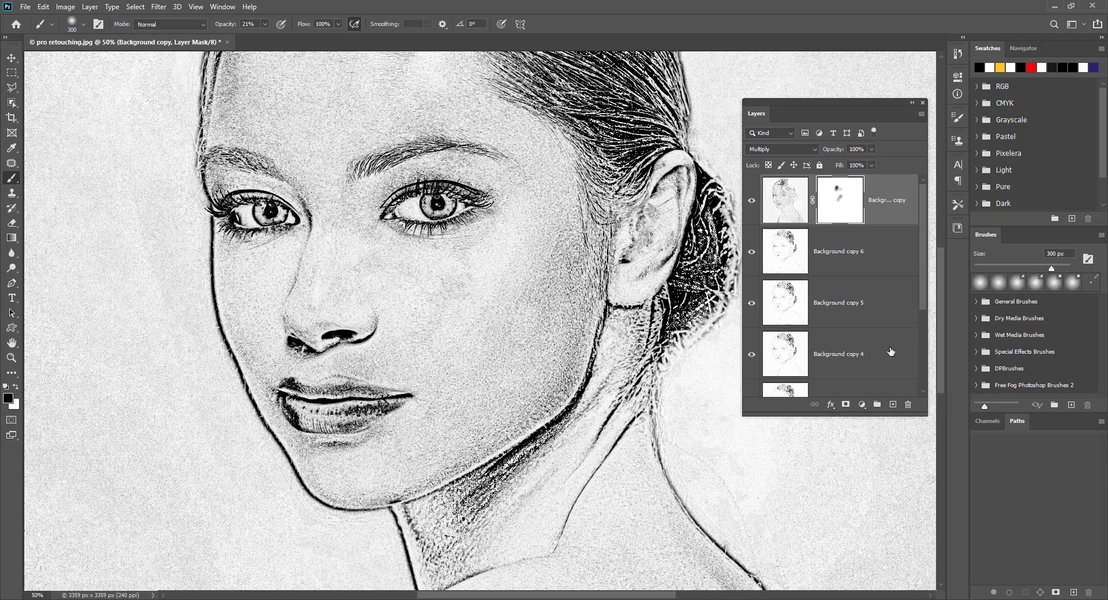
pyautogui.moveTo(923, 271); pyautogui.dragTo(924, 378)
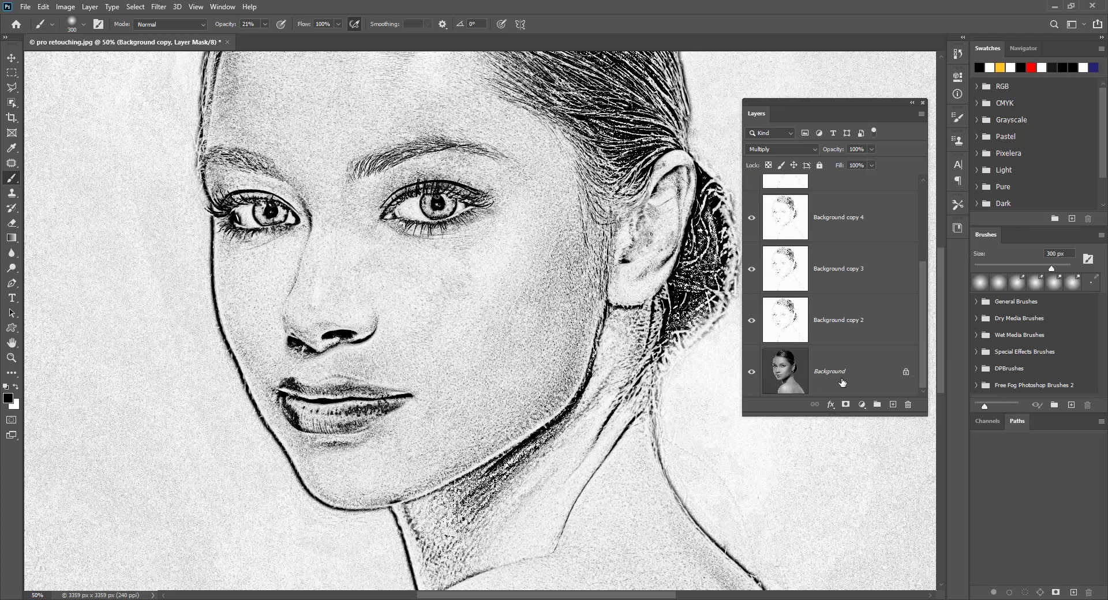
# Duplicate the Background layer again to create Background copy 7
pyautogui.click(842, 382)
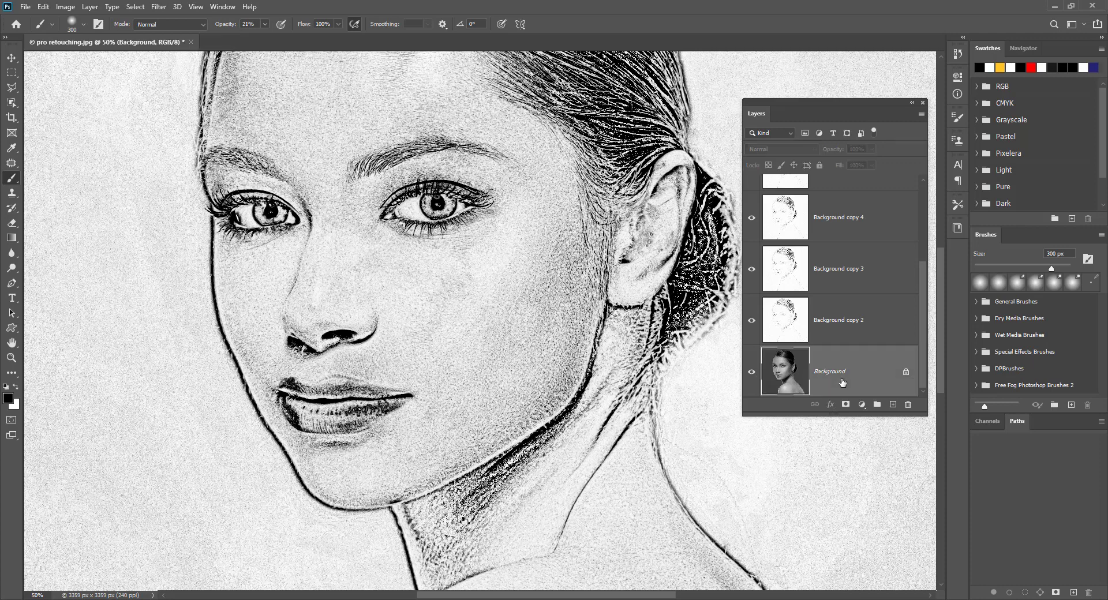
pyautogui.rightClick(859, 368)
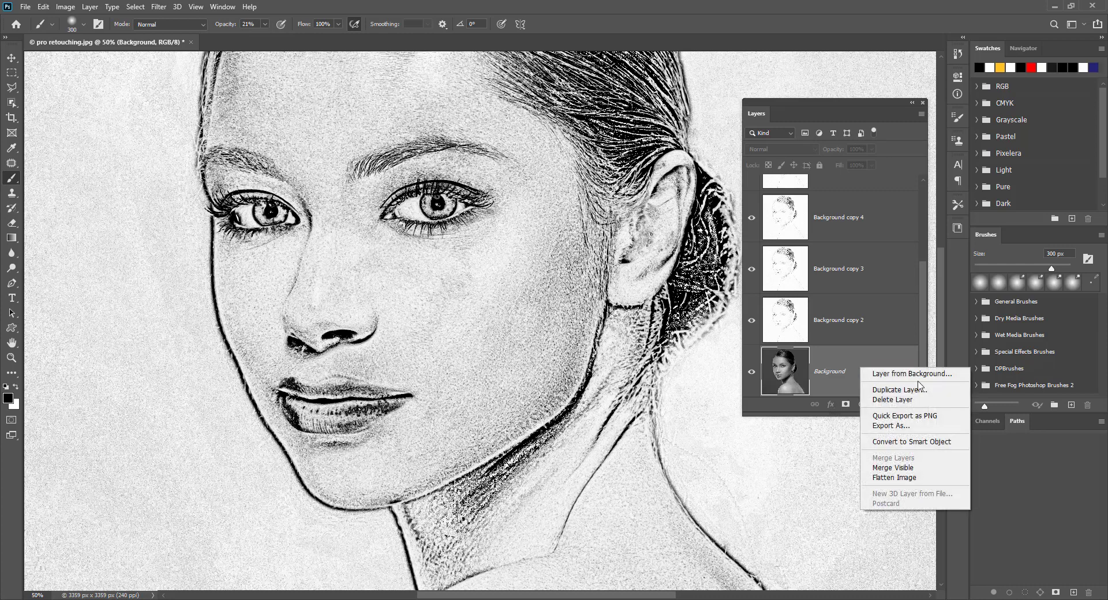
pyautogui.click(922, 389)
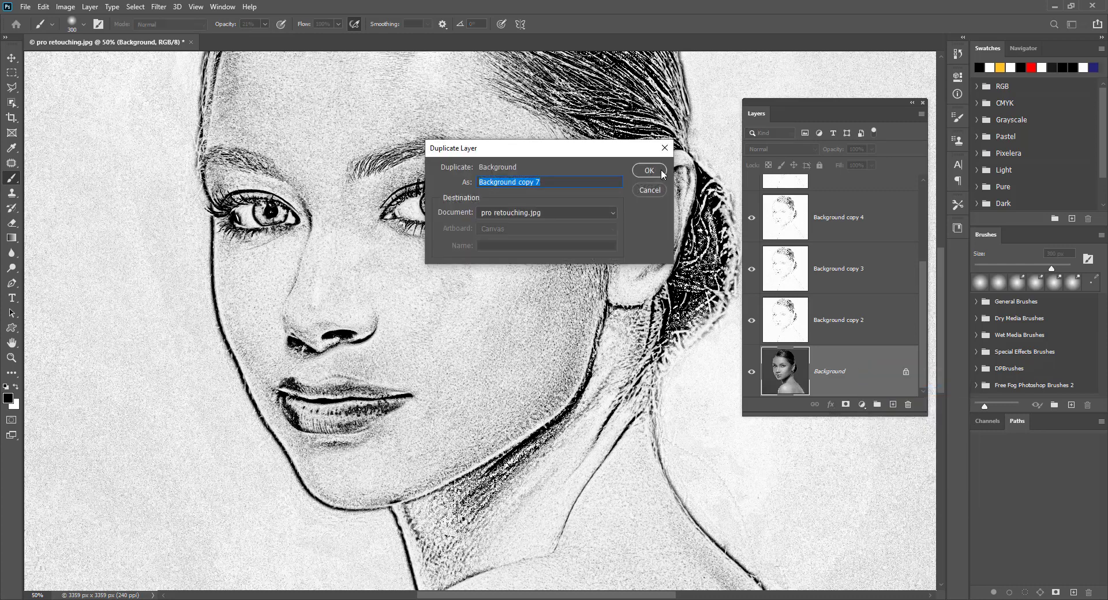
pyautogui.click(649, 171)
# Move Background copy 7 to the very top of the layer stack
pyautogui.rightClick(888, 371)
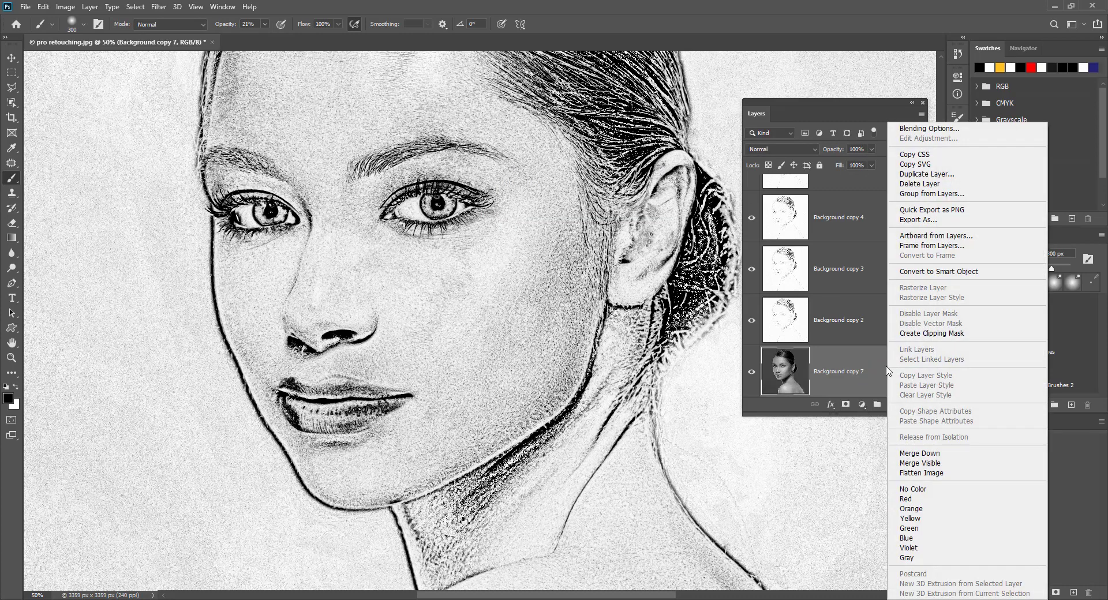
pyautogui.click(885, 370)
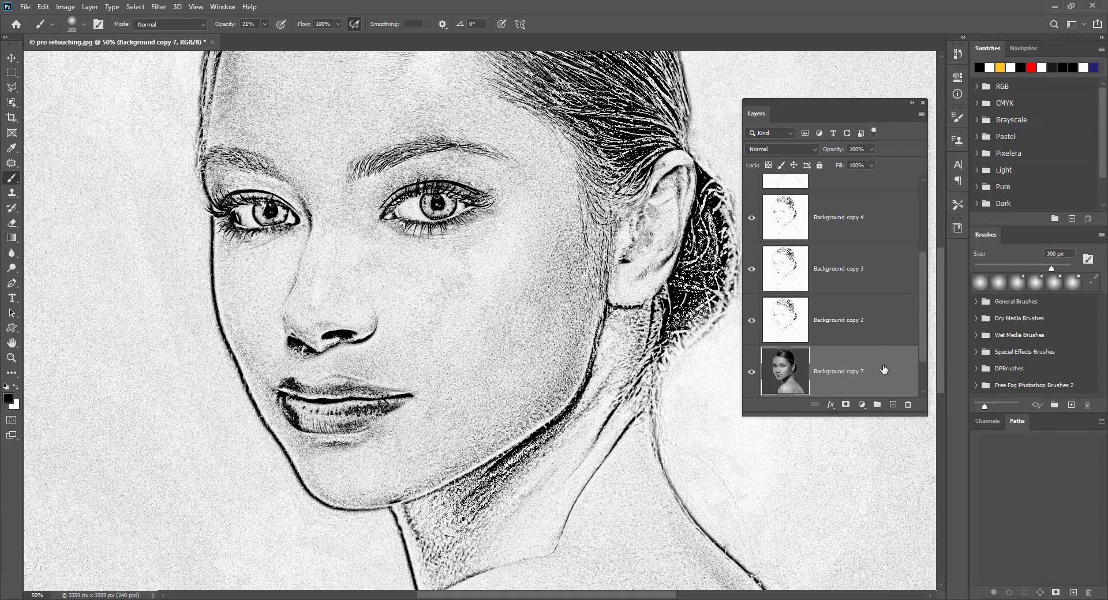
pyautogui.moveTo(883, 370); pyautogui.dragTo(876, 210)
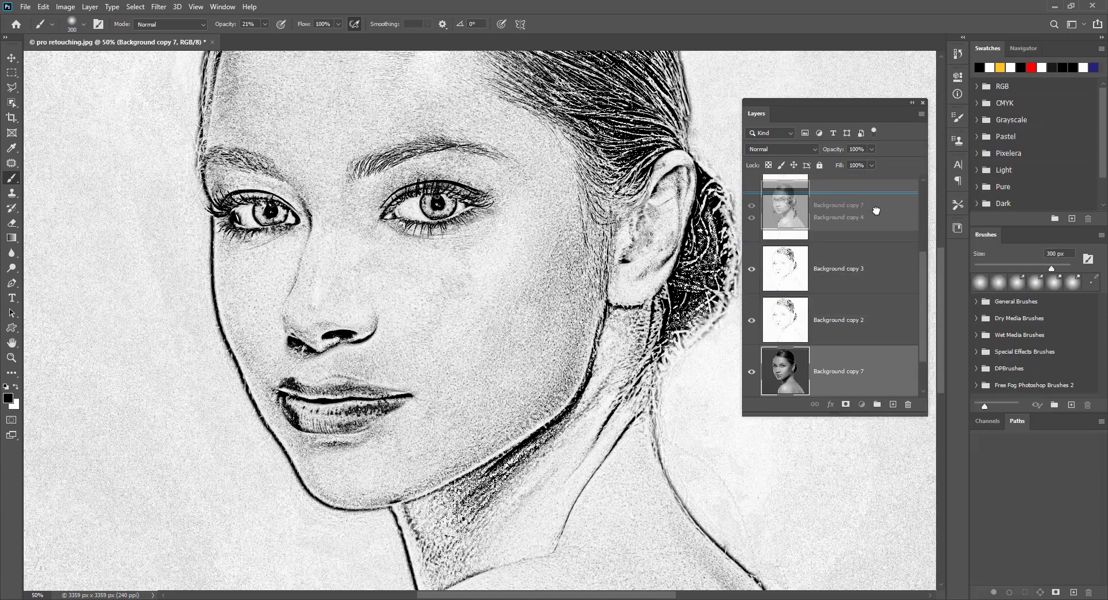
pyautogui.moveTo(876, 210)
pyautogui.mouseDown()
pyautogui.moveTo(892, 203)
pyautogui.moveTo(879, 379)
pyautogui.mouseUp()
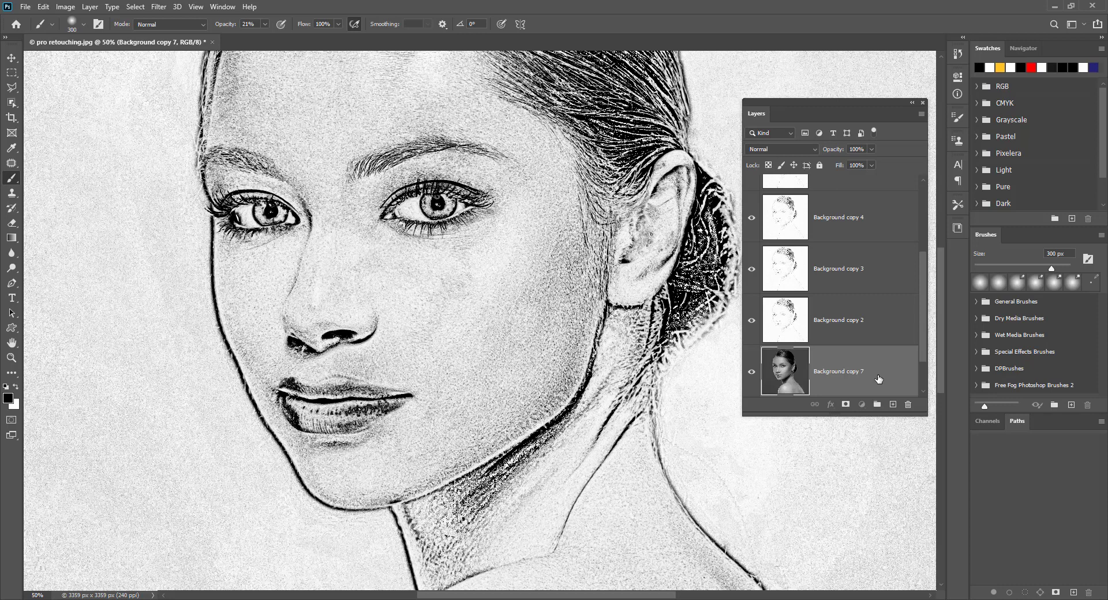
pyautogui.hotkey('ctrl', 'shift', ']')
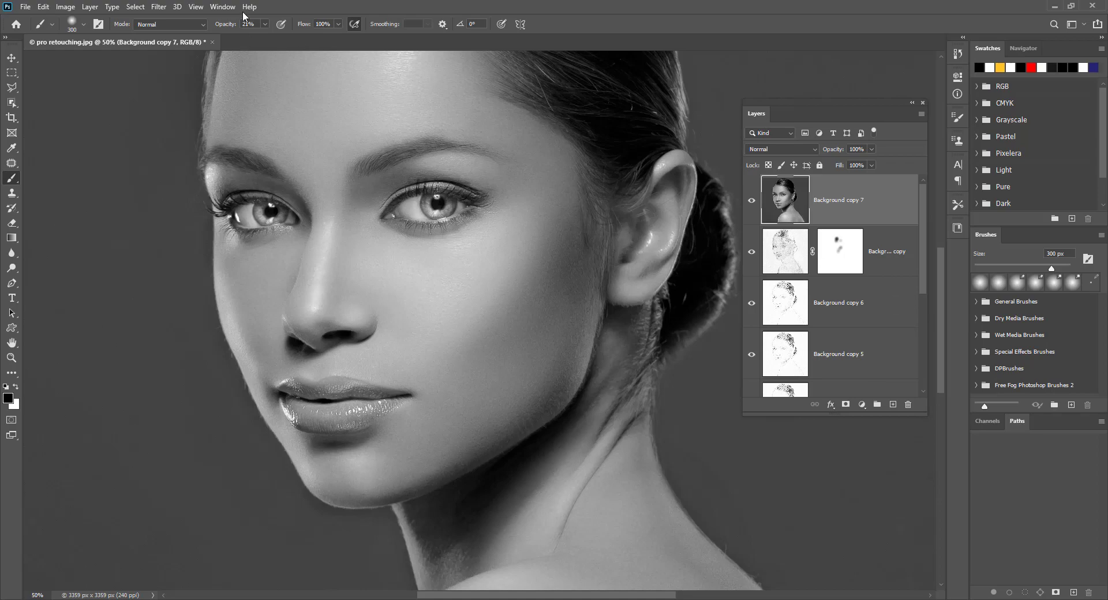
# Apply the Artistic Cutout filter to Background copy 7 with Levels 5, Edge Simplicity 5, Edge Fidelity 3
pyautogui.click(162, 9)
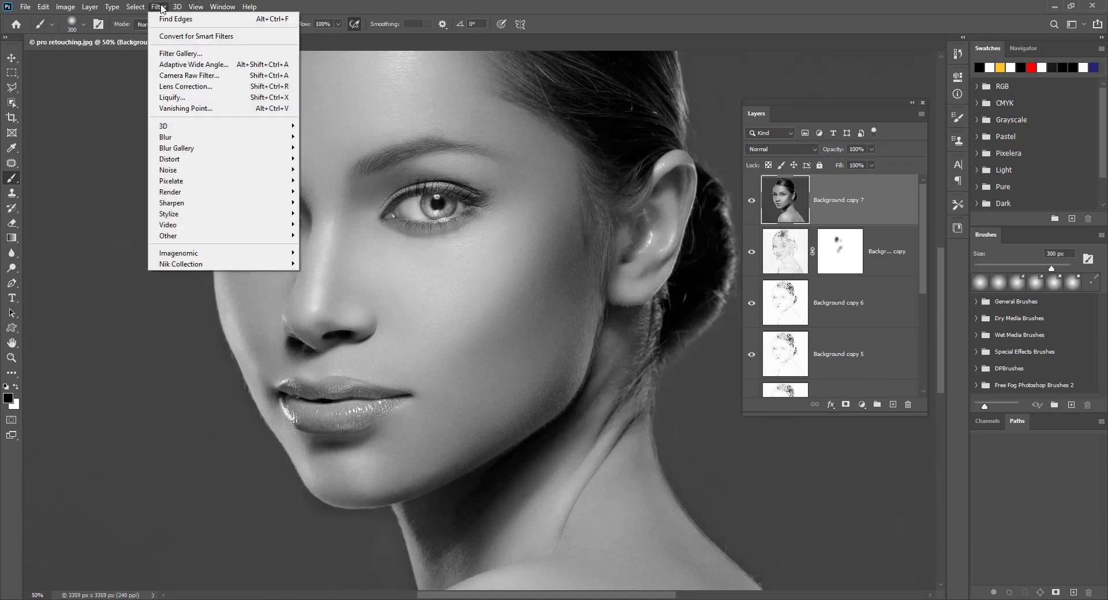
pyautogui.click(190, 57)
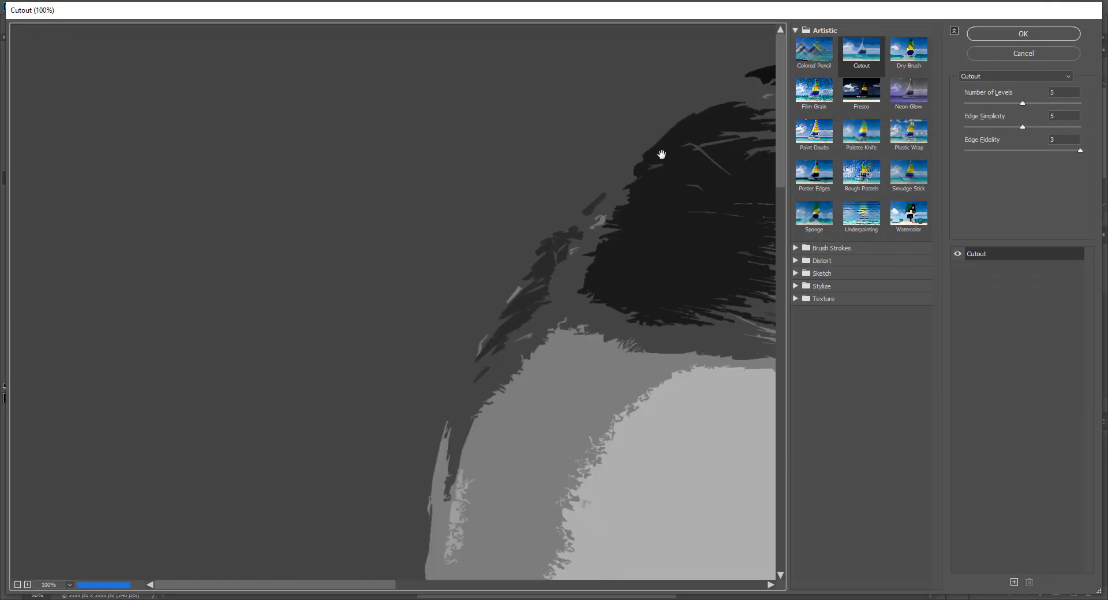
pyautogui.click(795, 31)
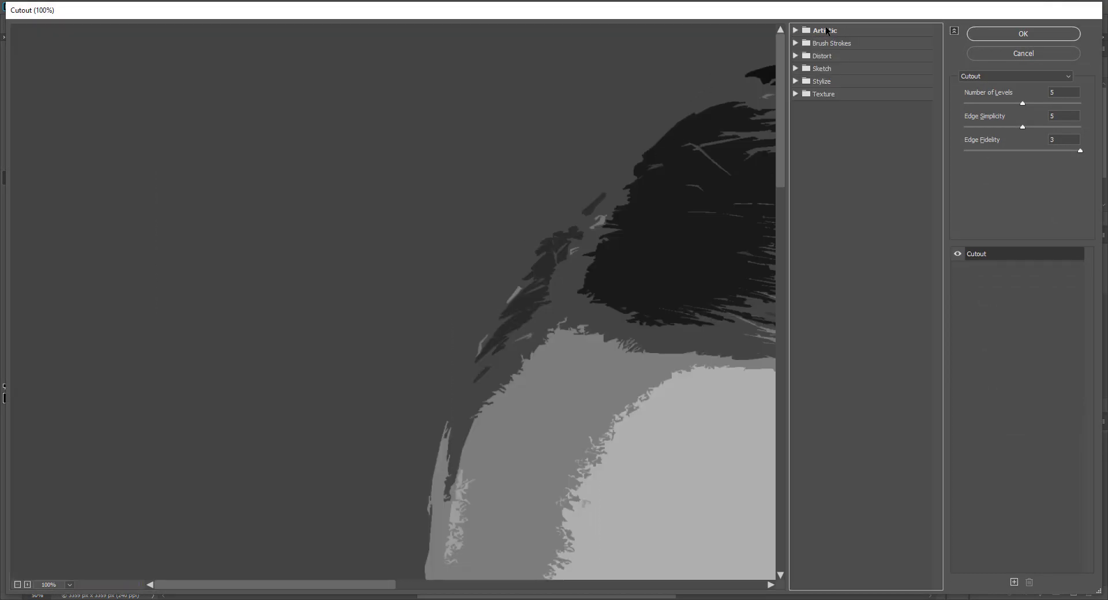
pyautogui.click(795, 32)
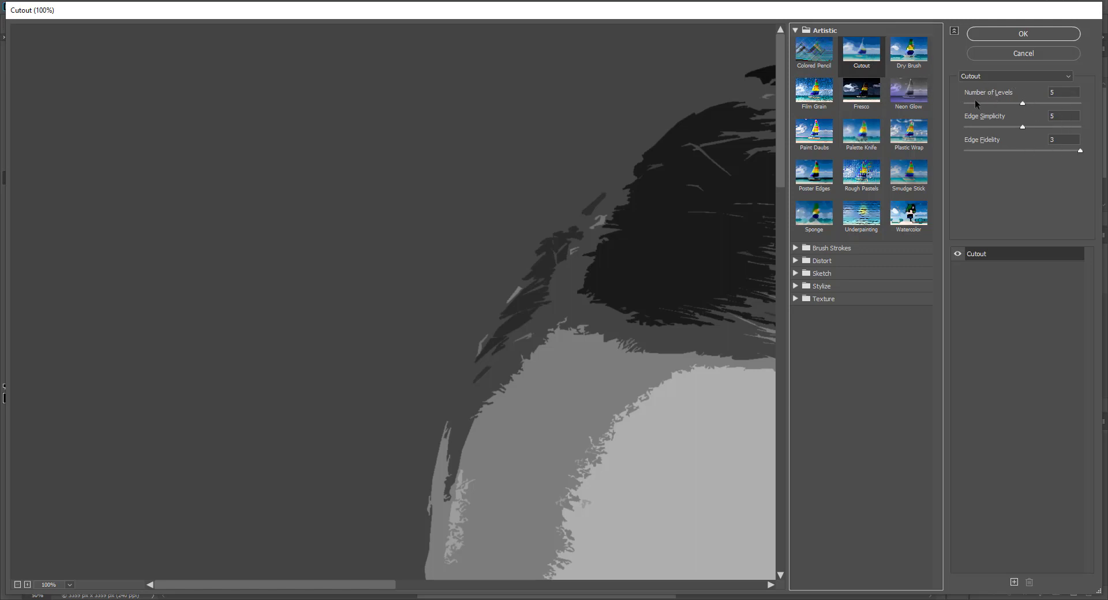
pyautogui.click(1066, 96)
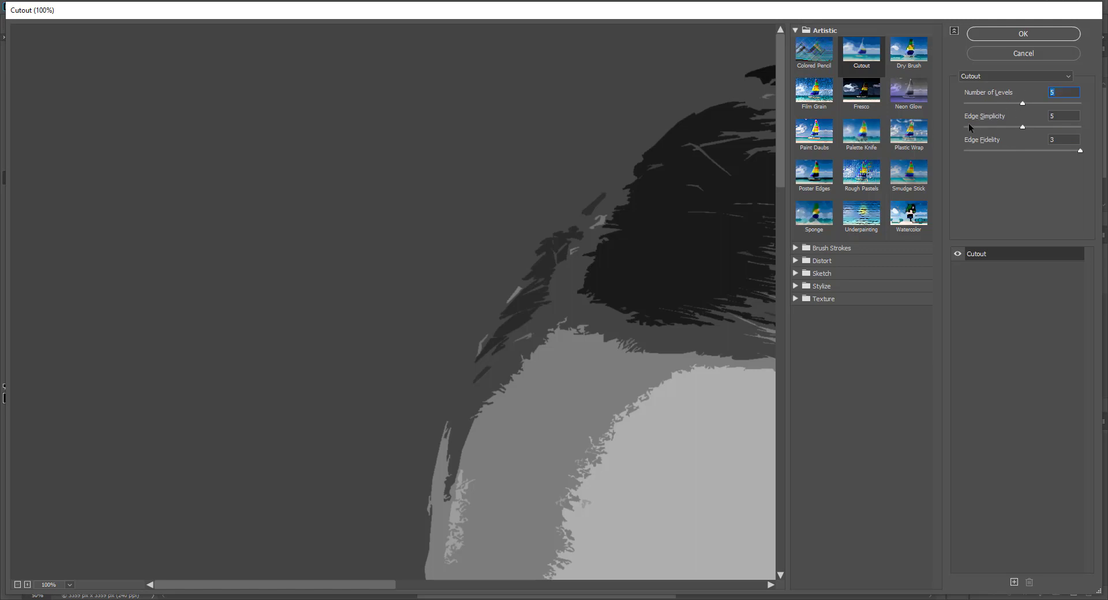
pyautogui.click(1017, 116)
pyautogui.click(1069, 140)
pyautogui.click(1033, 36)
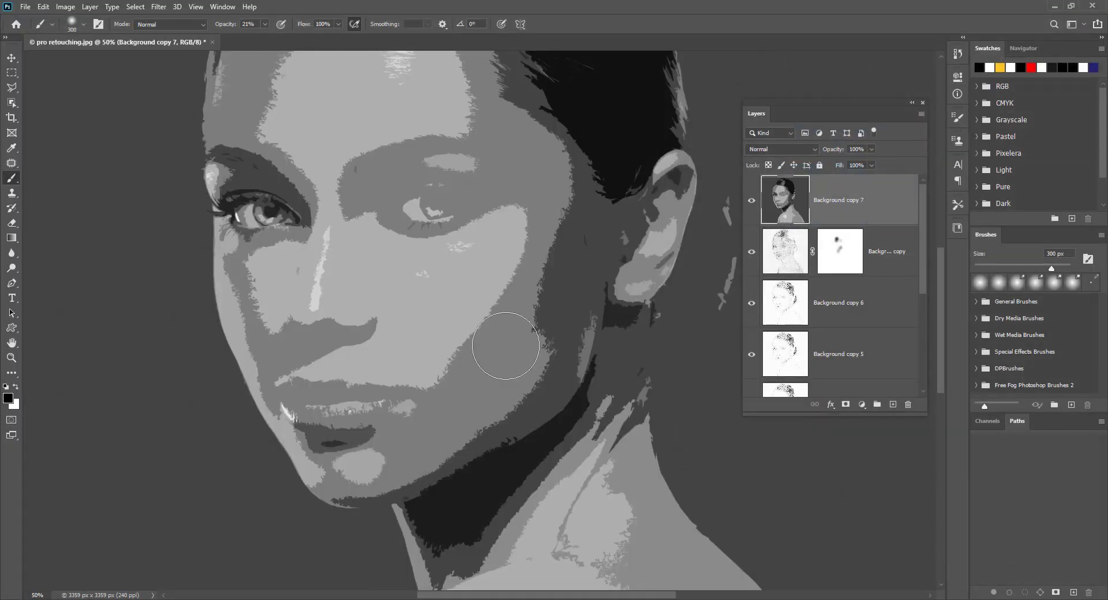
# Set Background copy 7 to Linear Burn blend mode with Fill at 20%
pyautogui.click(813, 150)
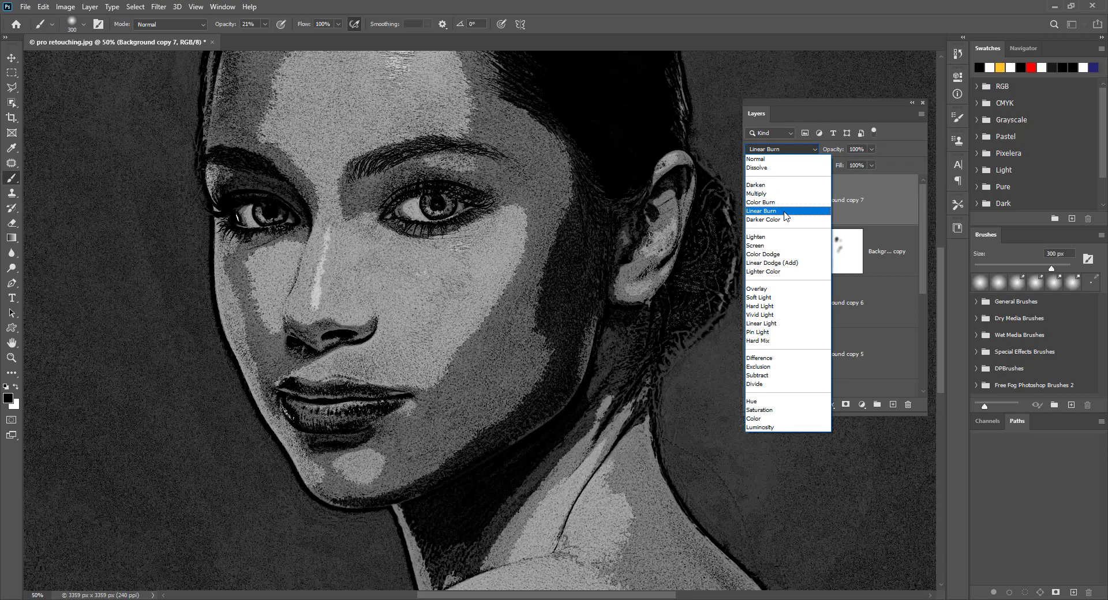
pyautogui.click(785, 215)
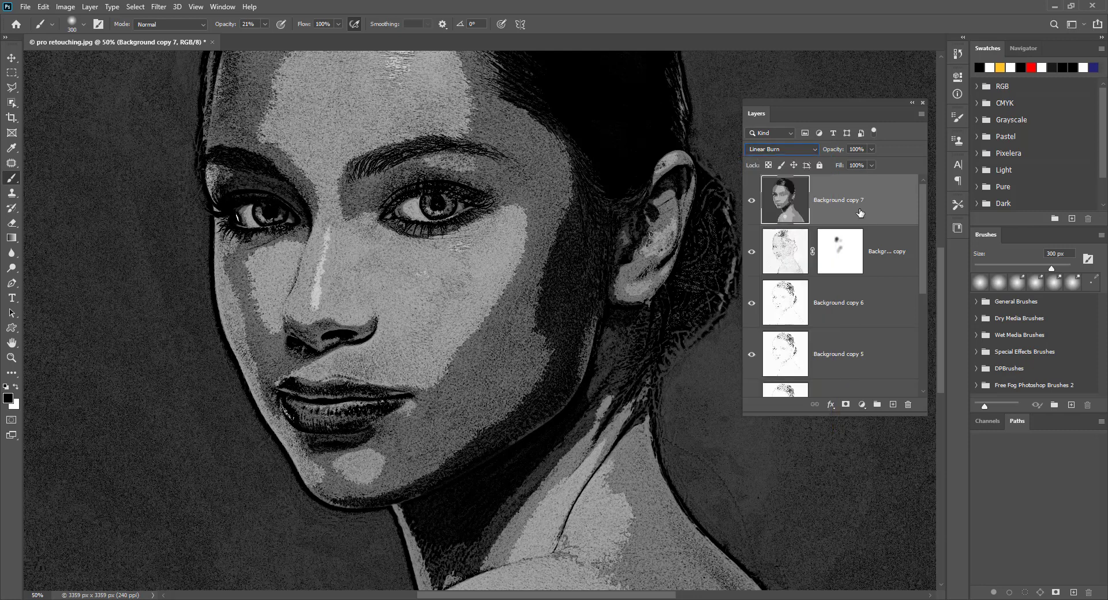
pyautogui.click(872, 166)
pyautogui.moveTo(861, 183); pyautogui.dragTo(837, 181)
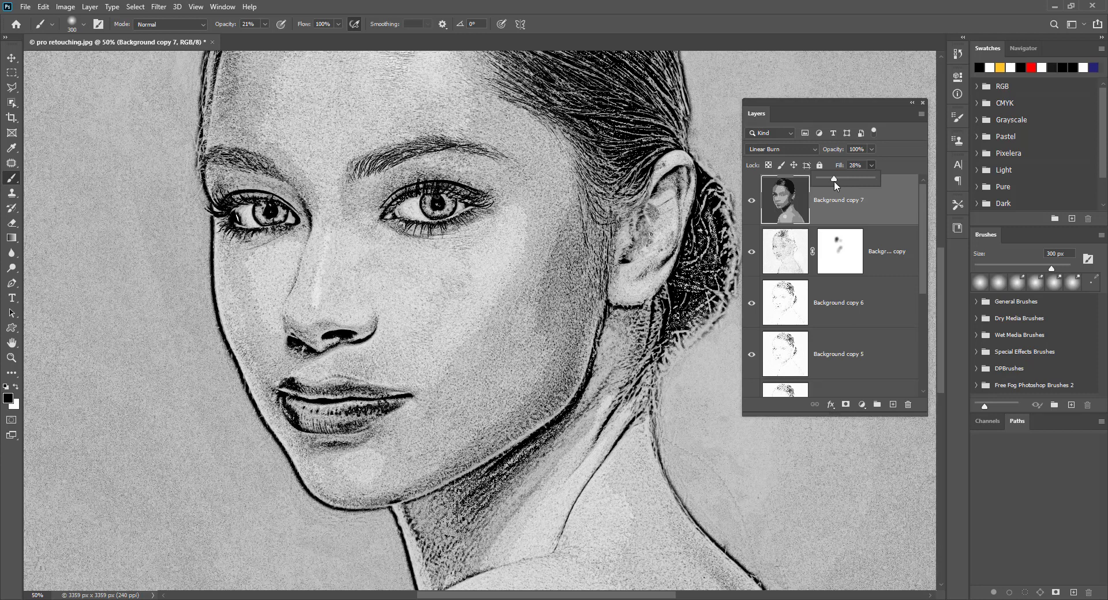
pyautogui.moveTo(835, 183); pyautogui.dragTo(831, 182)
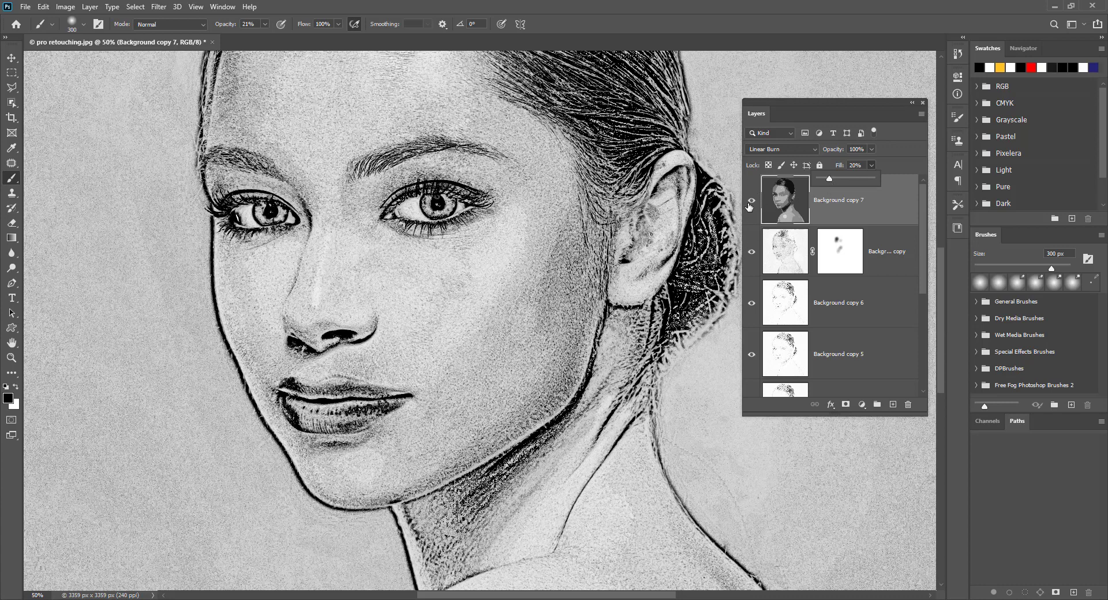
# Toggle Background copy 7's visibility to compare the added shading on the face
pyautogui.click(751, 200)
pyautogui.click(752, 200)
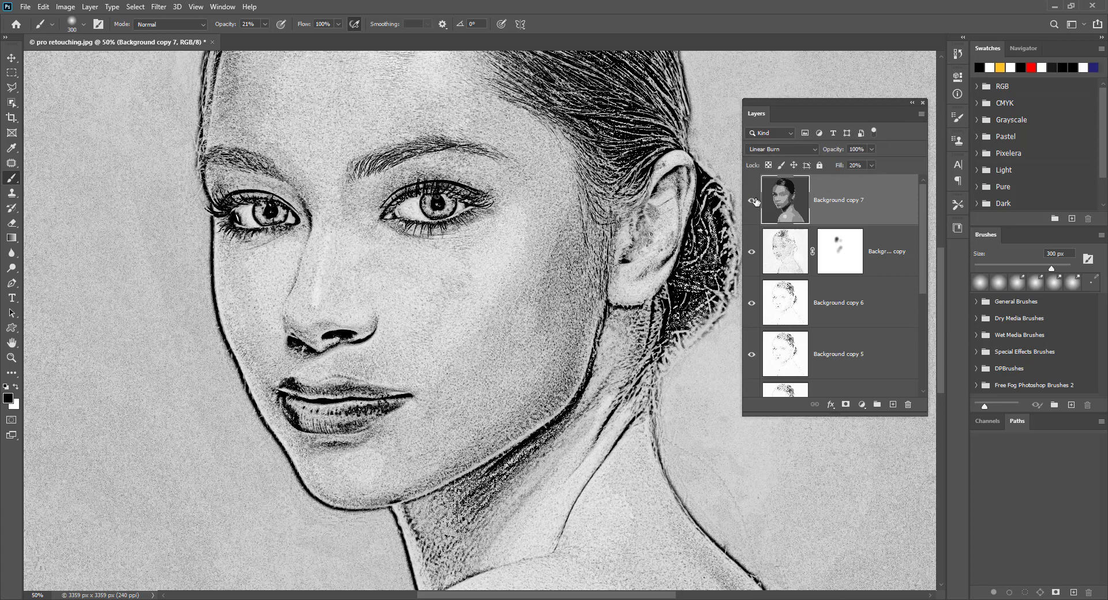
pyautogui.click(751, 200)
pyautogui.click(752, 200)
pyautogui.hotkey('ctrl', '-')
pyautogui.hotkey('ctrl', '-')
pyautogui.hotkey('ctrl', '+')
pyautogui.hotkey('ctrl', '+')
pyautogui.hotkey('ctrl', '+')
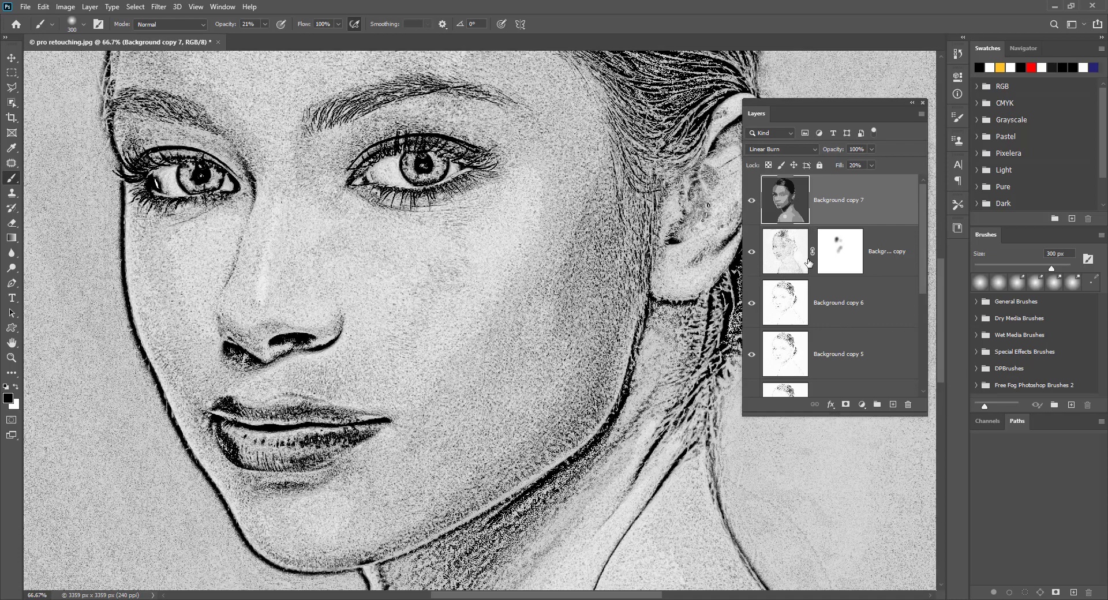
# Select the masked Background copy layer in the Layers panel
pyautogui.scroll(-3, 801, 265)
pyautogui.scroll(-3, 801, 271)
pyautogui.scroll(3, 800, 282)
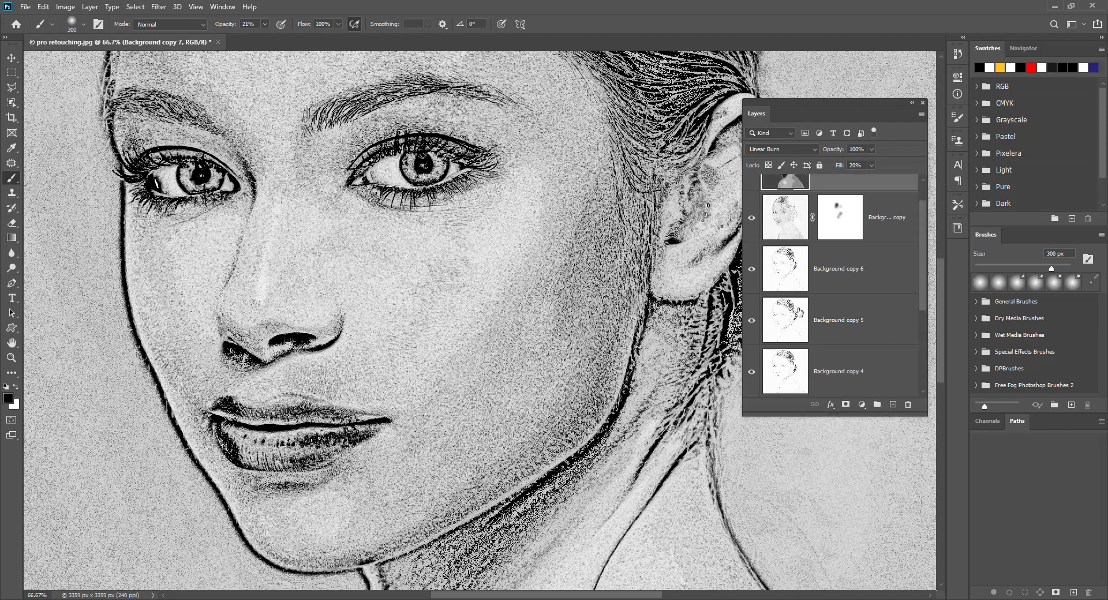
pyautogui.scroll(3, 799, 300)
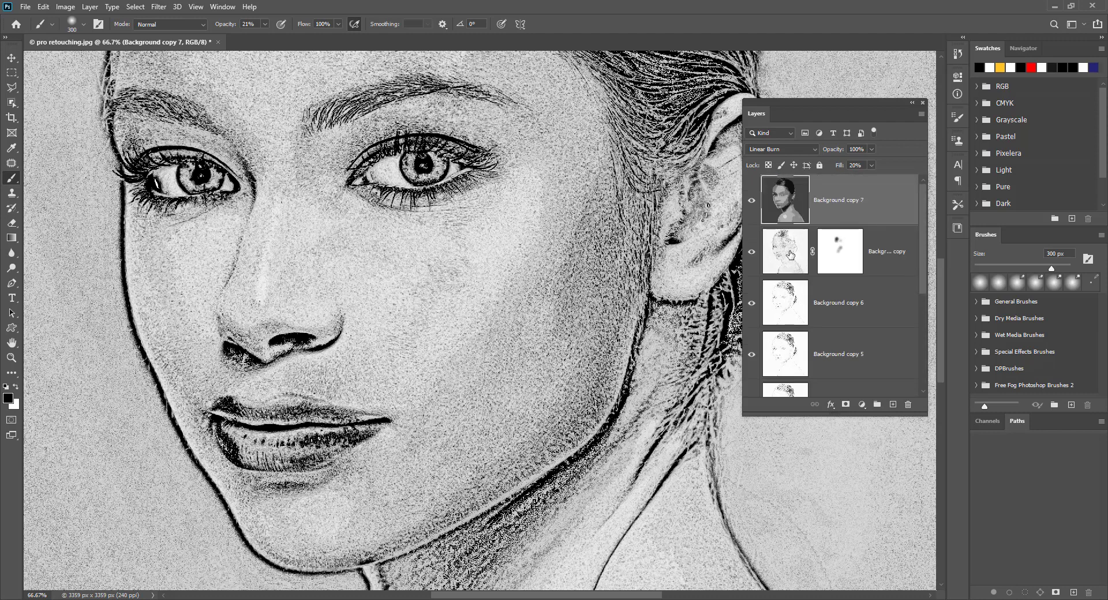
pyautogui.click(790, 255)
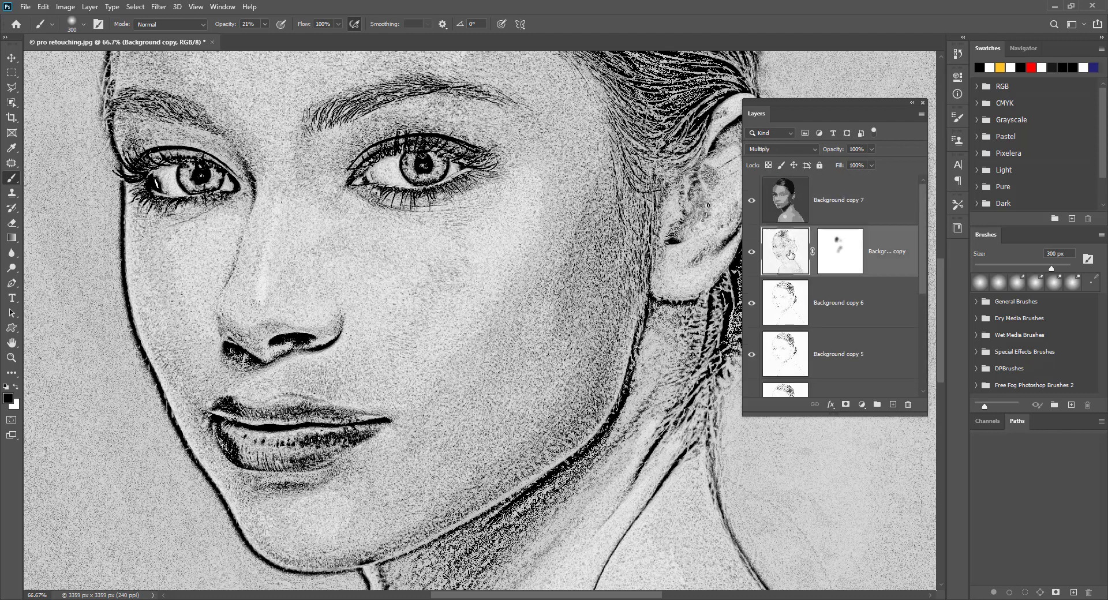
# Apply the Sketch Photocopy filter from the Filter Gallery with Detail 2 and Darkness 20
pyautogui.click(162, 8)
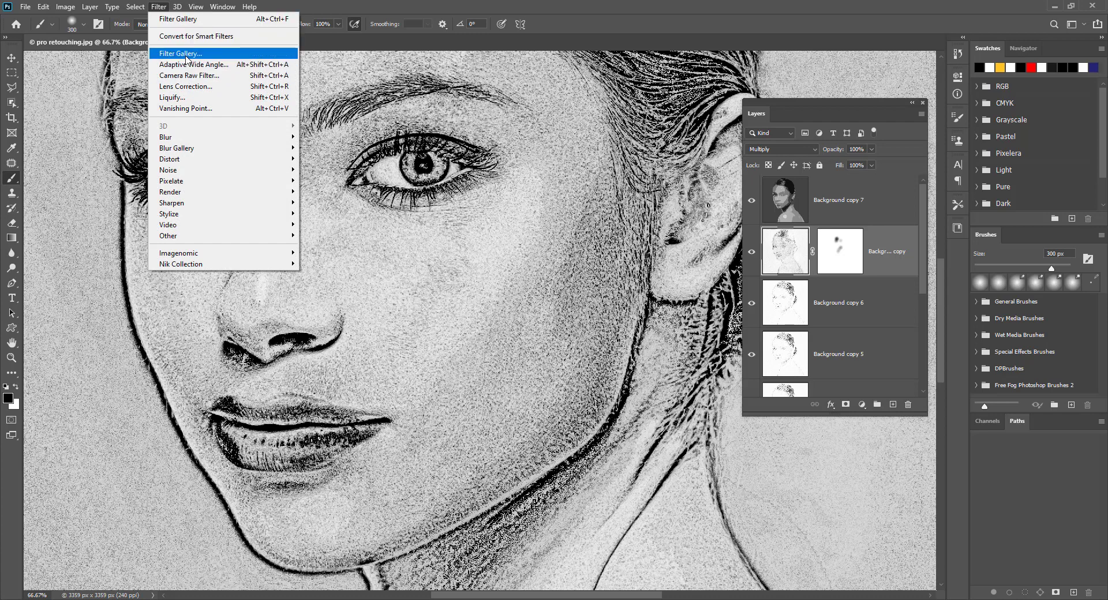
pyautogui.click(185, 57)
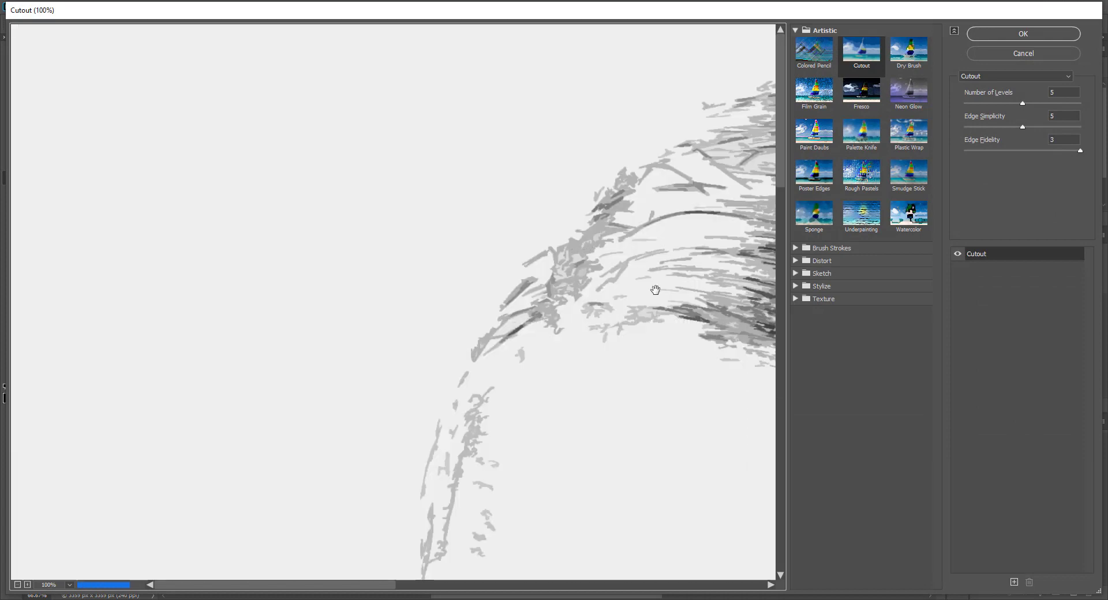
pyautogui.moveTo(655, 289); pyautogui.dragTo(557, 252)
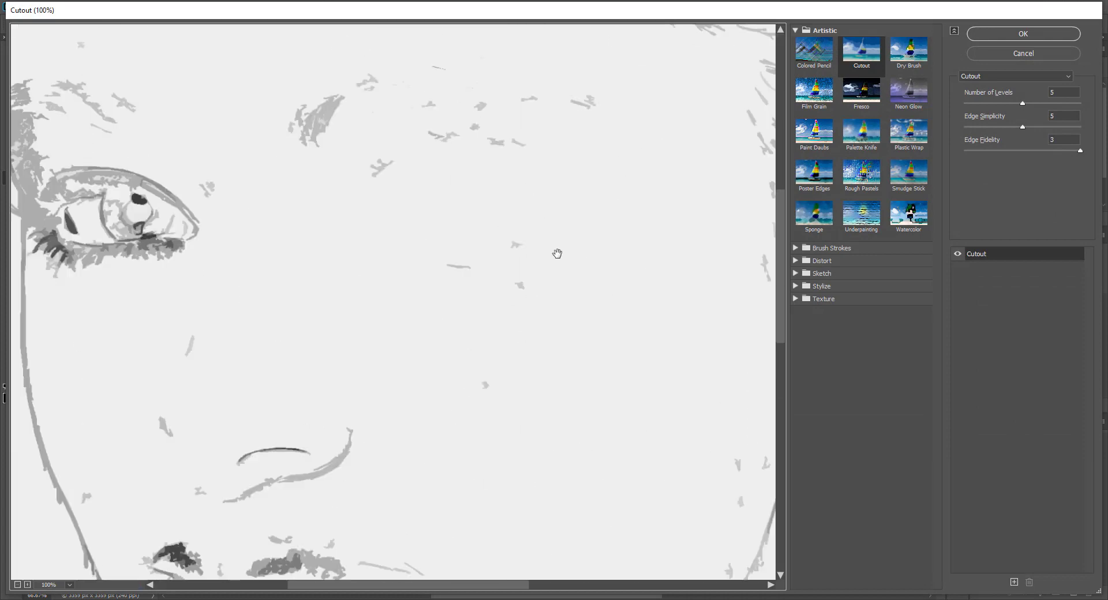
pyautogui.click(810, 30)
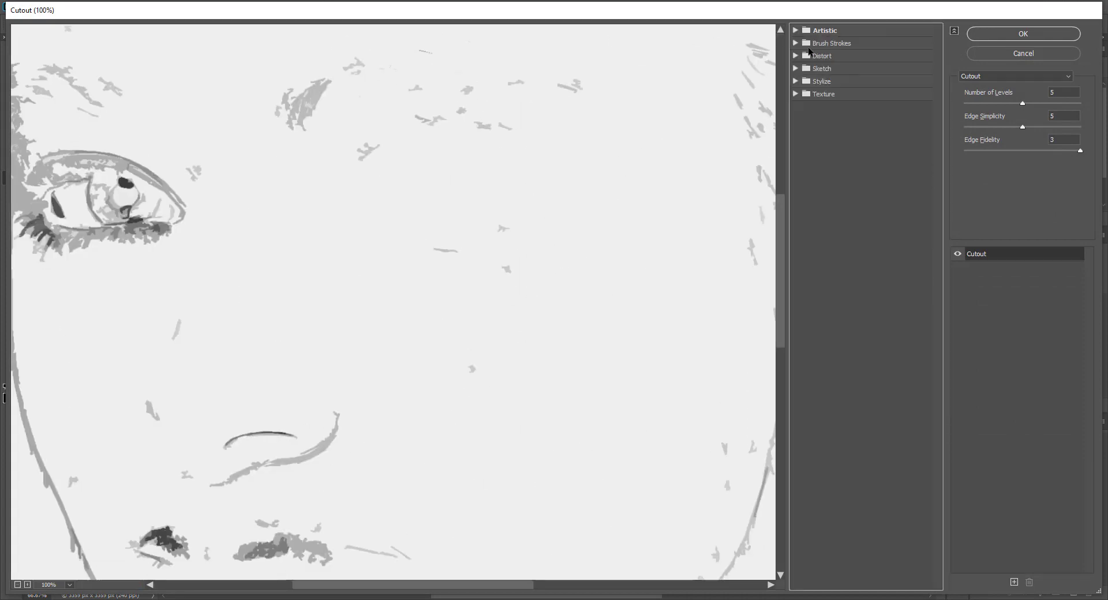
pyautogui.click(798, 71)
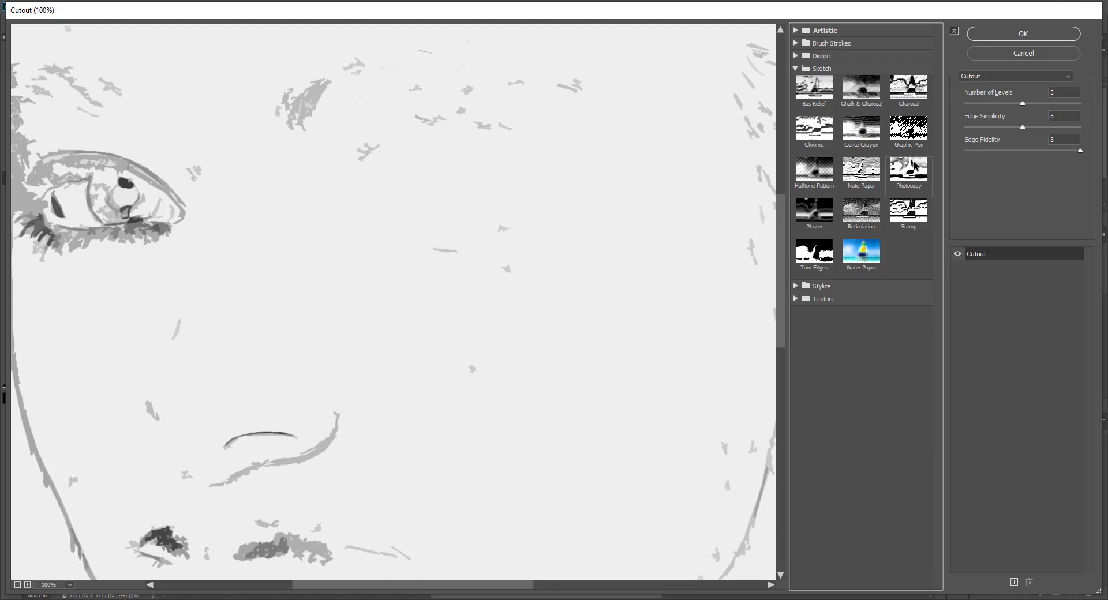
pyautogui.click(913, 166)
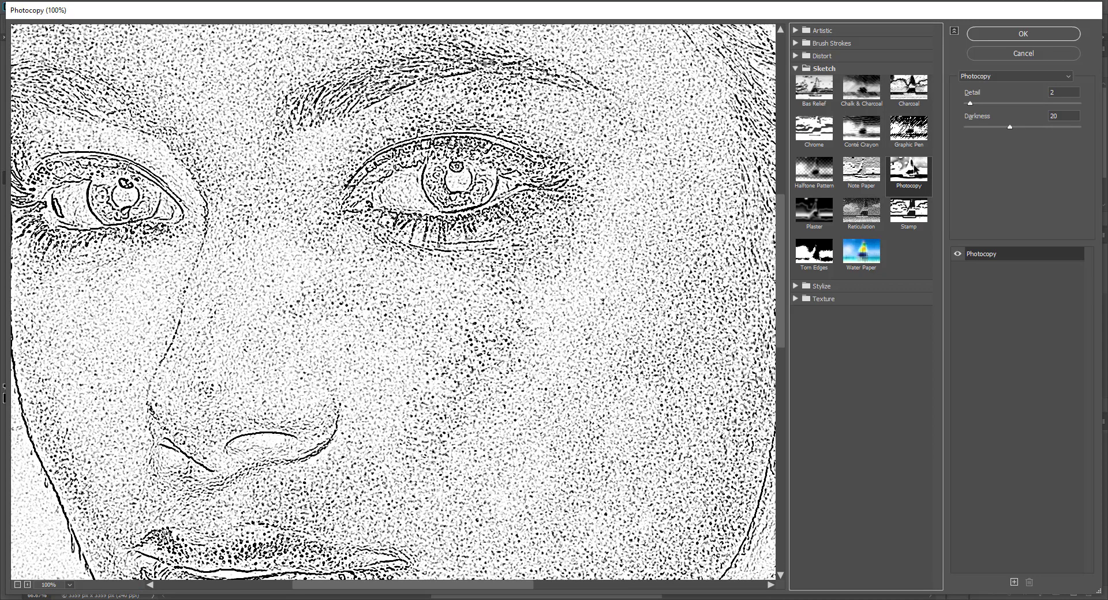
pyautogui.doubleClick(1063, 92)
pyautogui.doubleClick(1073, 116)
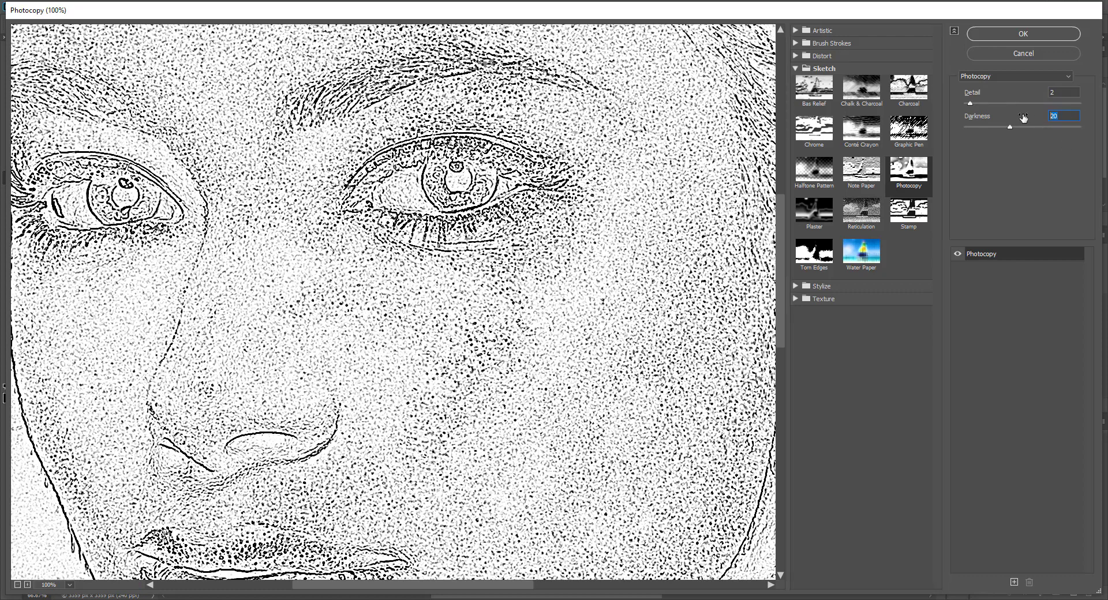
pyautogui.click(1039, 34)
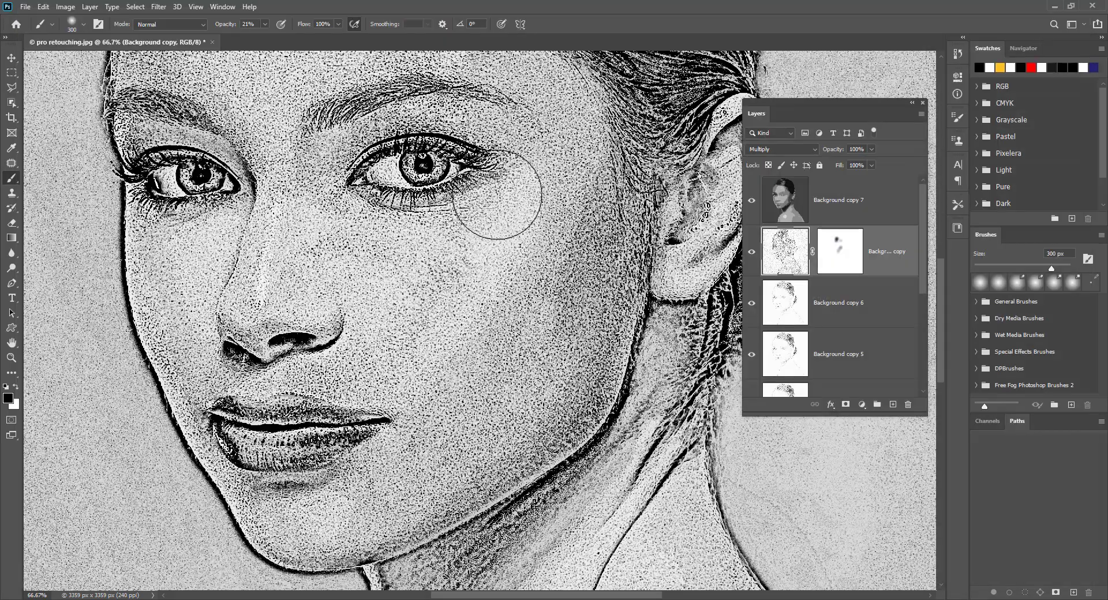
# Zoom in on the cheek texture and choose Angled Strokes in the Filter Gallery's Brush Strokes group
pyautogui.hotkey('ctrl', '-')
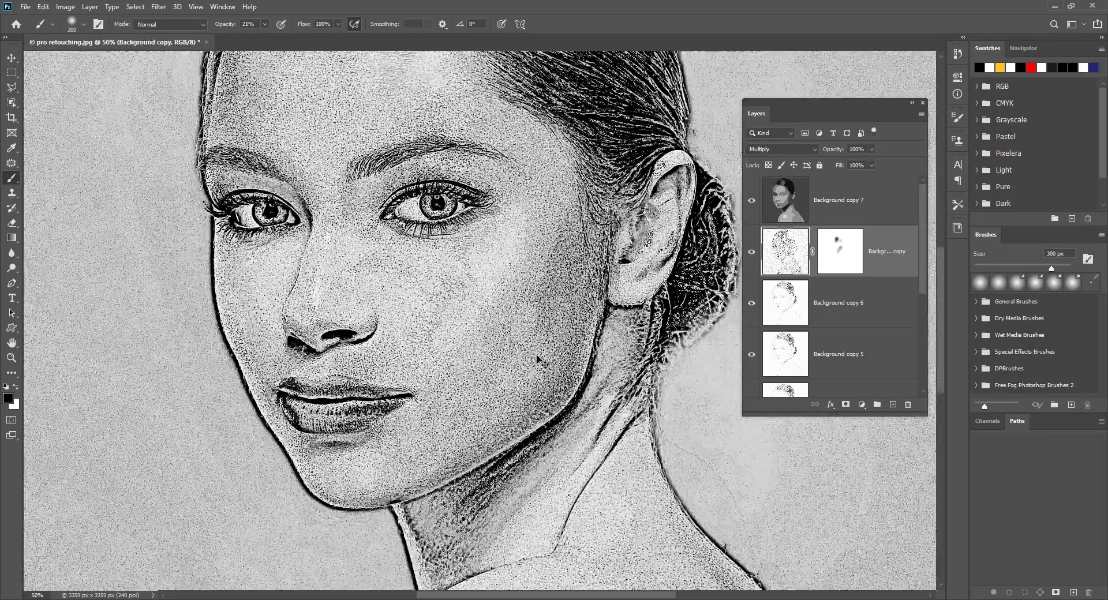
pyautogui.hotkey('ctrl', '-')
pyautogui.hotkey('ctrl', '+')
pyautogui.hotkey('ctrl', '+')
pyautogui.hotkey('ctrl', '+')
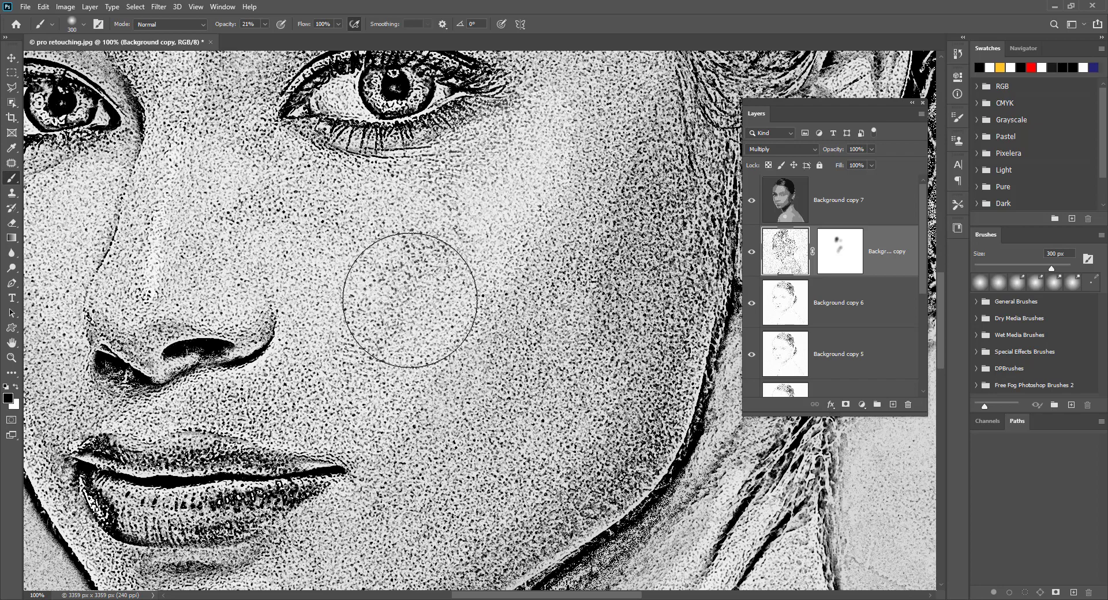
pyautogui.click(164, 11)
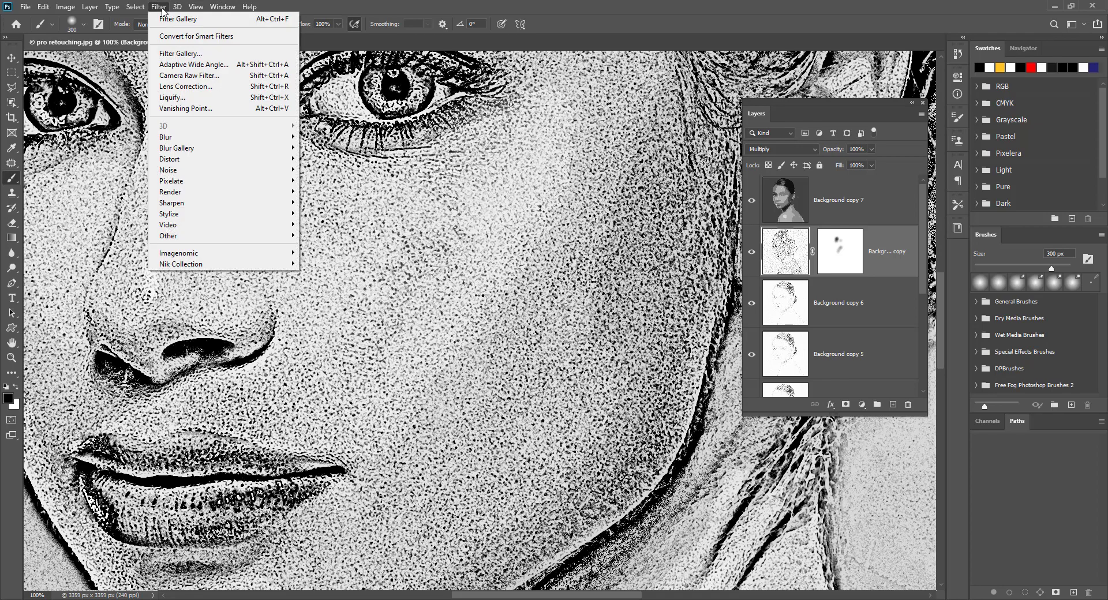
pyautogui.click(177, 57)
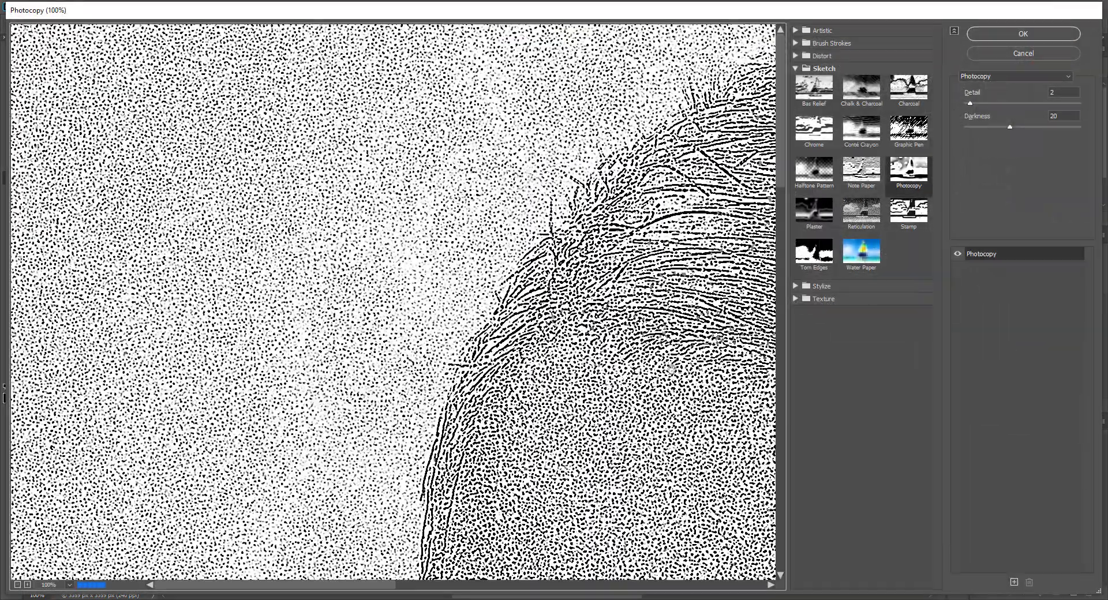
pyautogui.moveTo(670, 369); pyautogui.dragTo(375, 154)
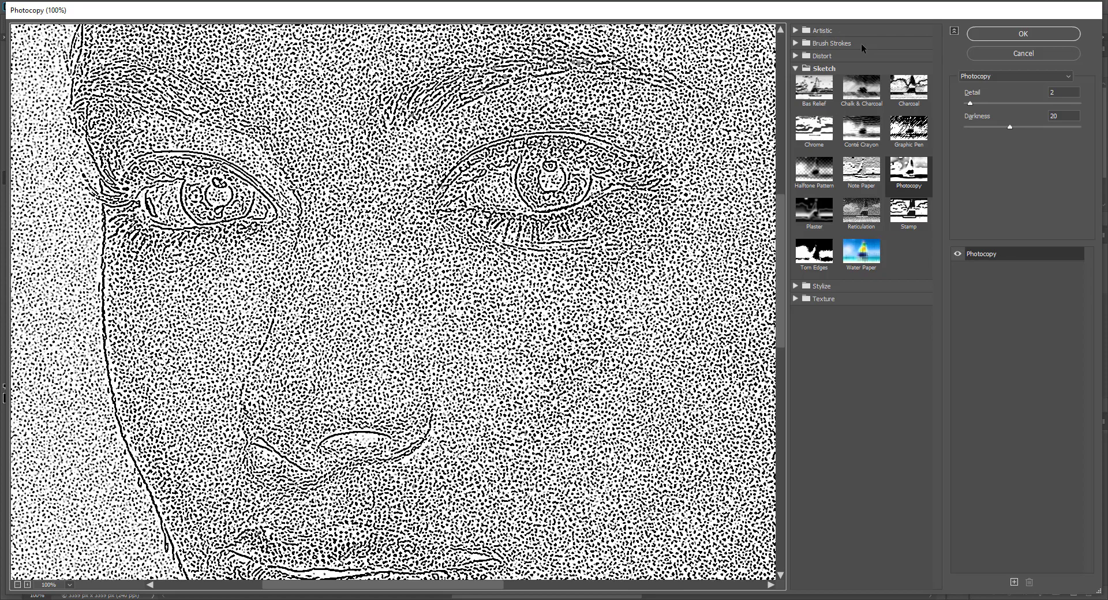
pyautogui.click(796, 43)
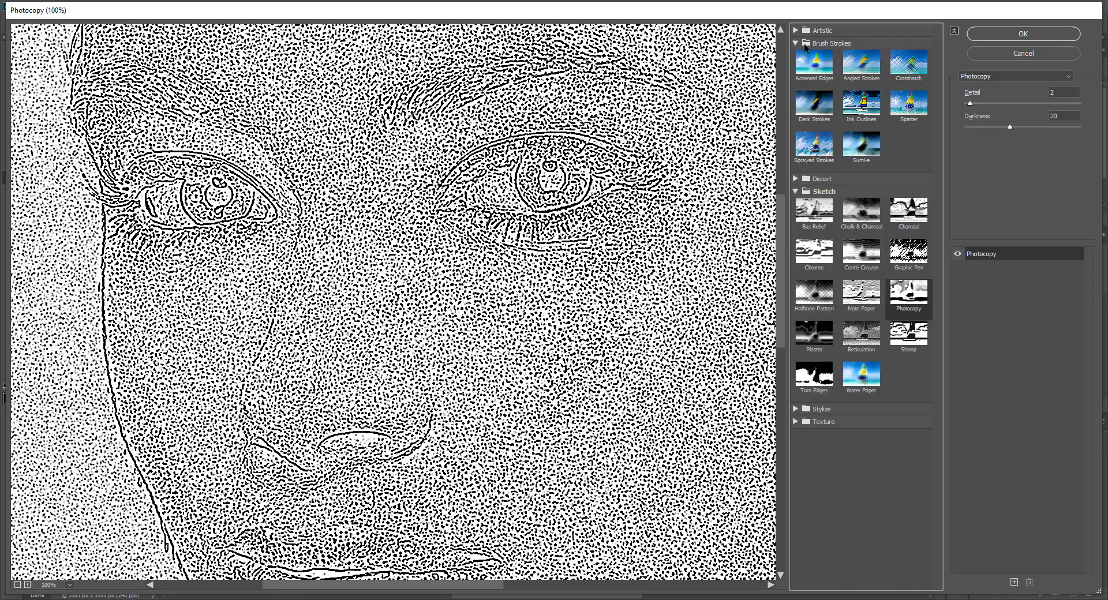
pyautogui.click(867, 71)
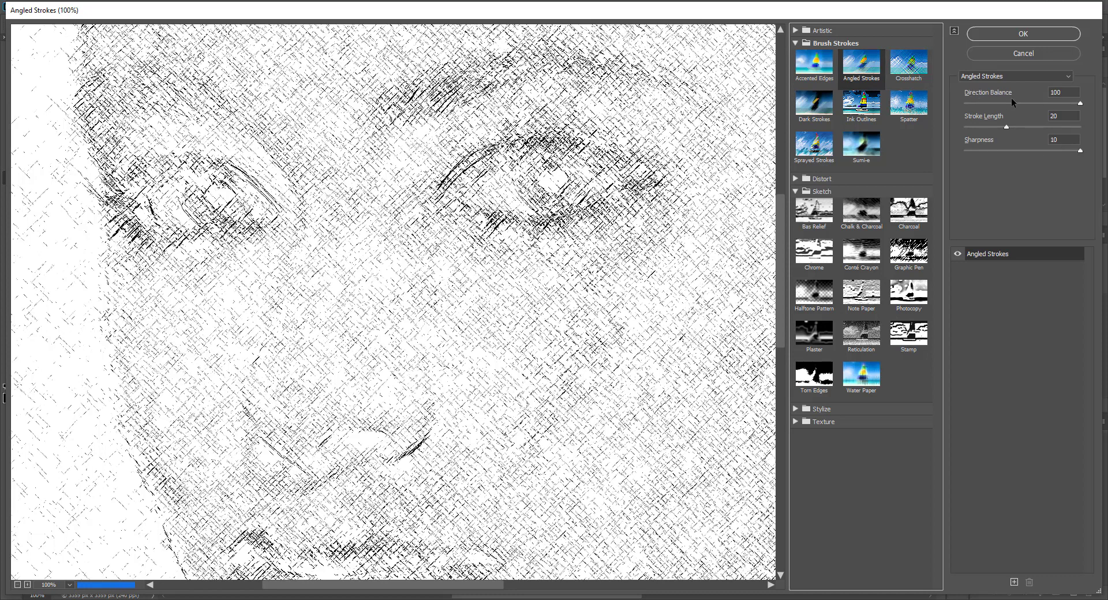
# Set Angled Strokes to Direction Balance 80, Stroke Length 25, Sharpness 7 and apply it
pyautogui.click(1078, 96)
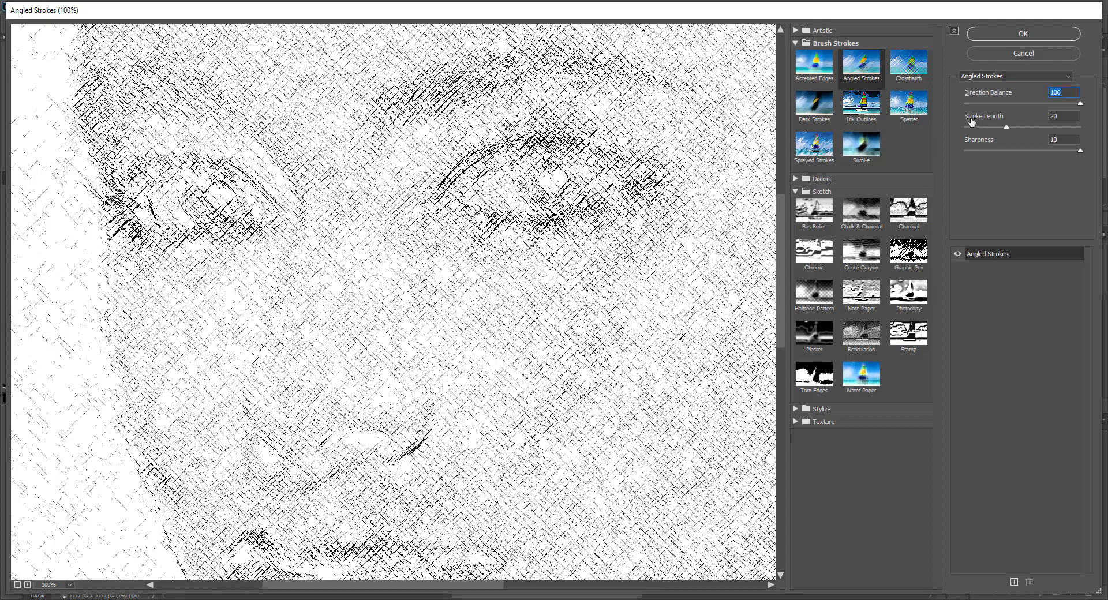
pyautogui.press('Tab')
pyautogui.write('50')
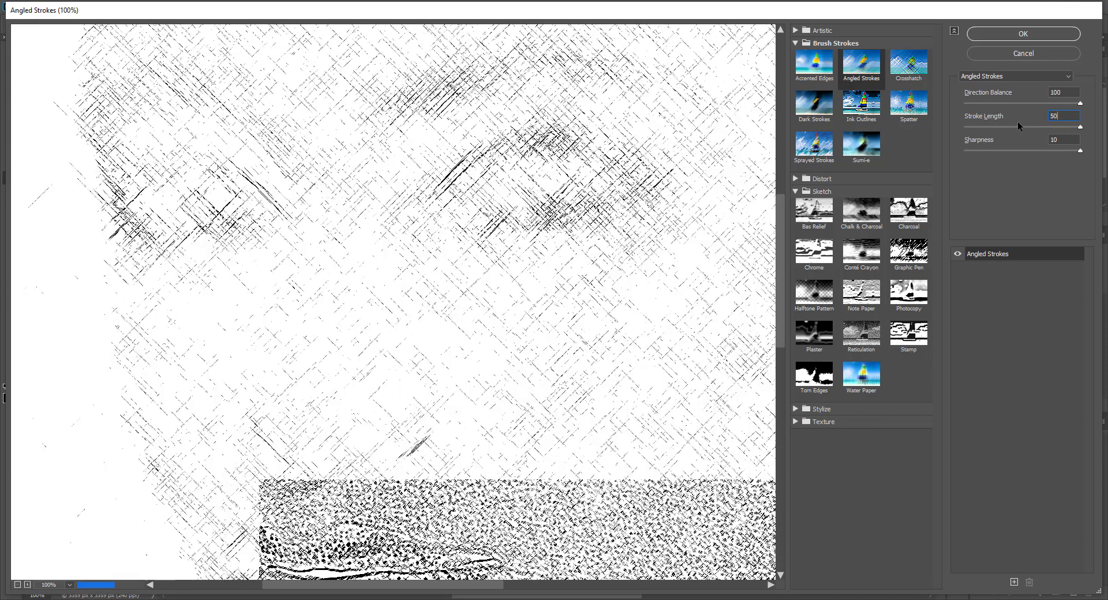
pyautogui.click(1027, 120)
pyautogui.write('2')
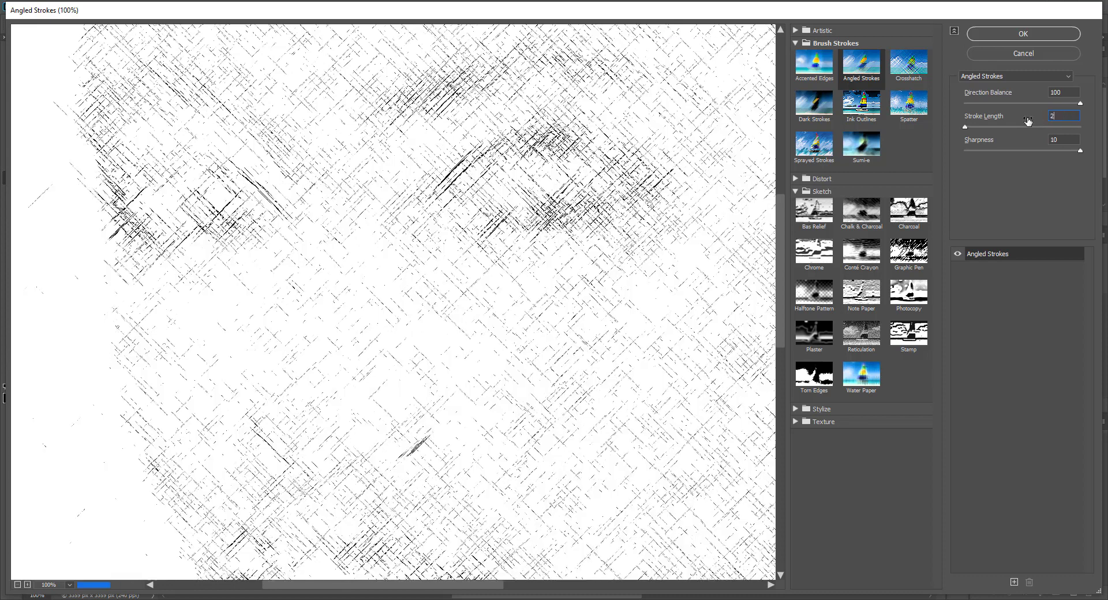
pyautogui.write('5')
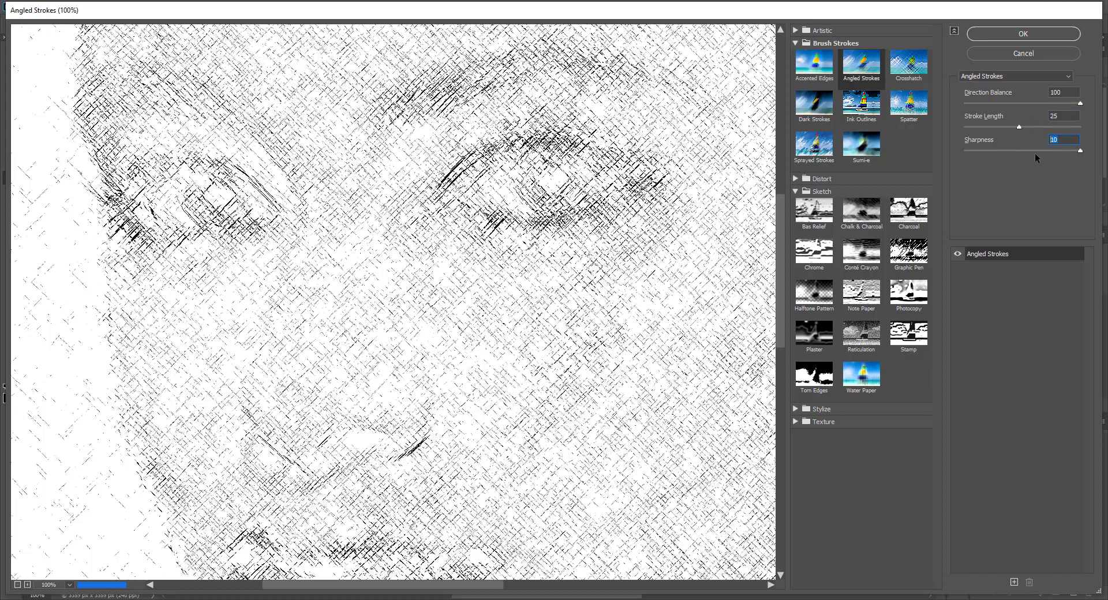
pyautogui.write('8')
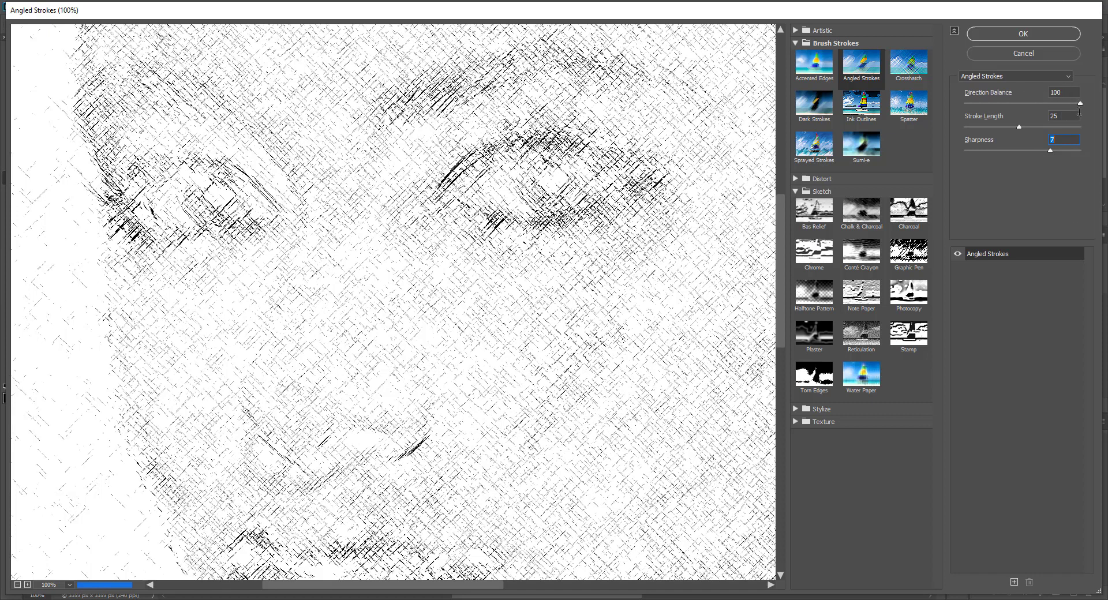
pyautogui.moveTo(1077, 107); pyautogui.dragTo(1073, 103)
pyautogui.click(1031, 31)
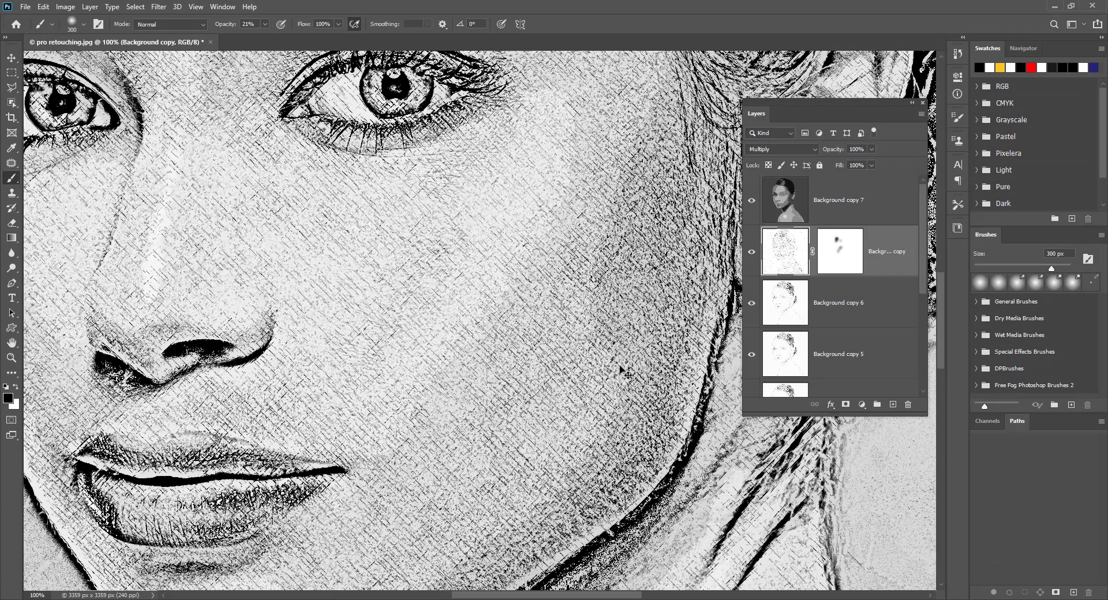
# Reapply the Angled Strokes filter to Background copy 6
pyautogui.hotkey('ctrl', '-')
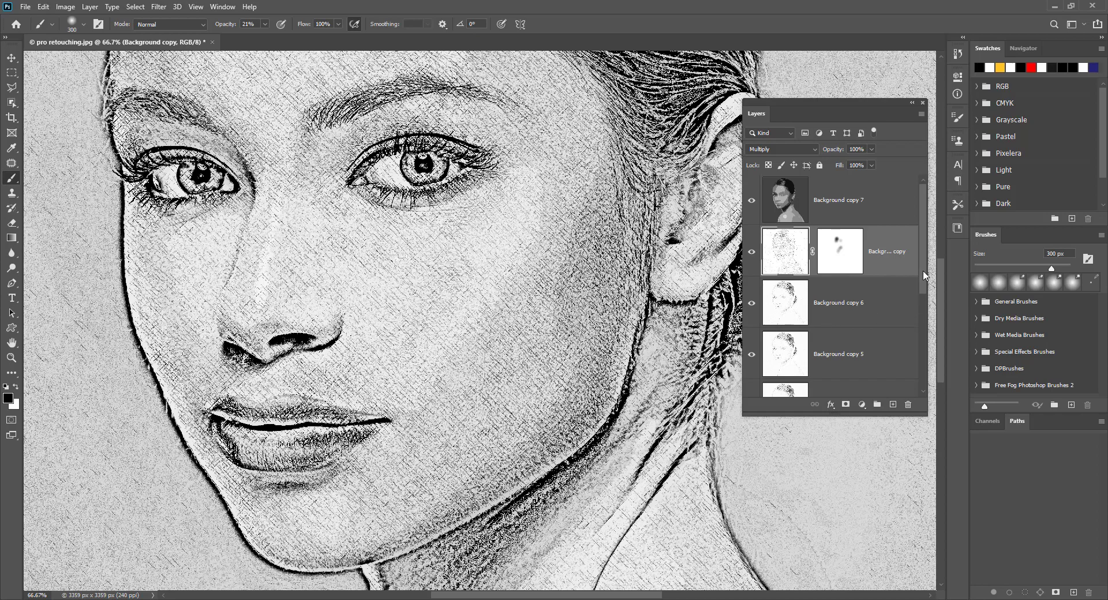
pyautogui.moveTo(924, 275); pyautogui.dragTo(924, 290)
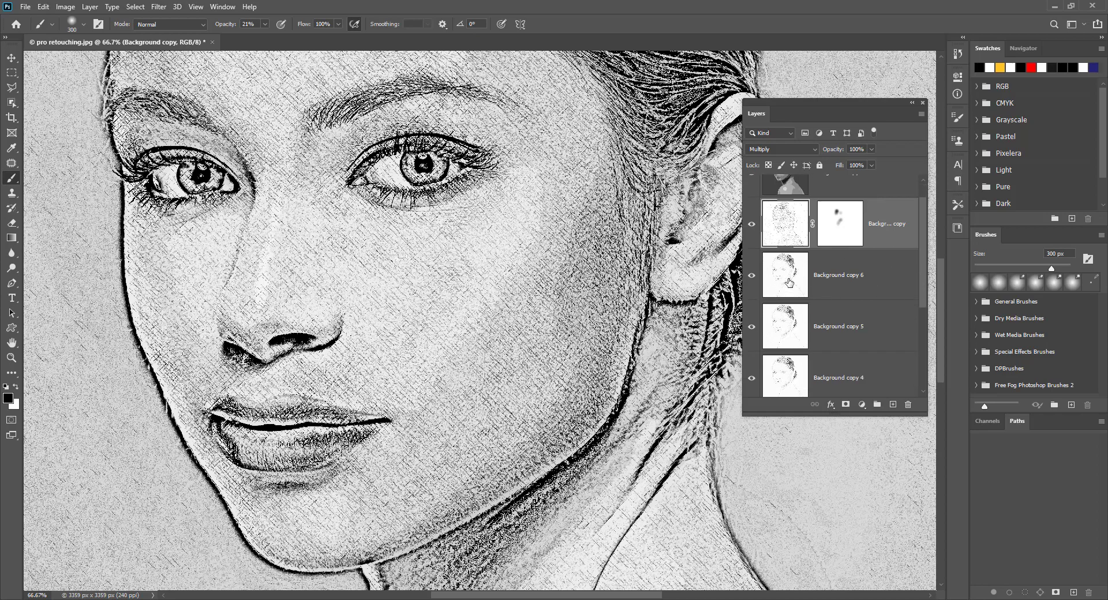
pyautogui.click(789, 283)
pyautogui.click(159, 7)
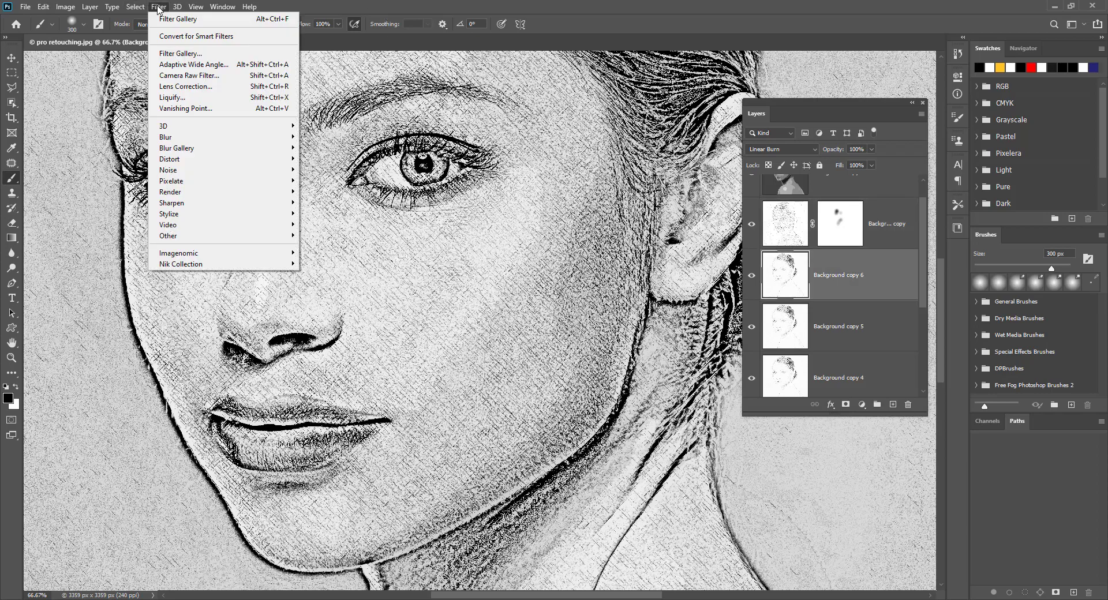
pyautogui.click(287, 20)
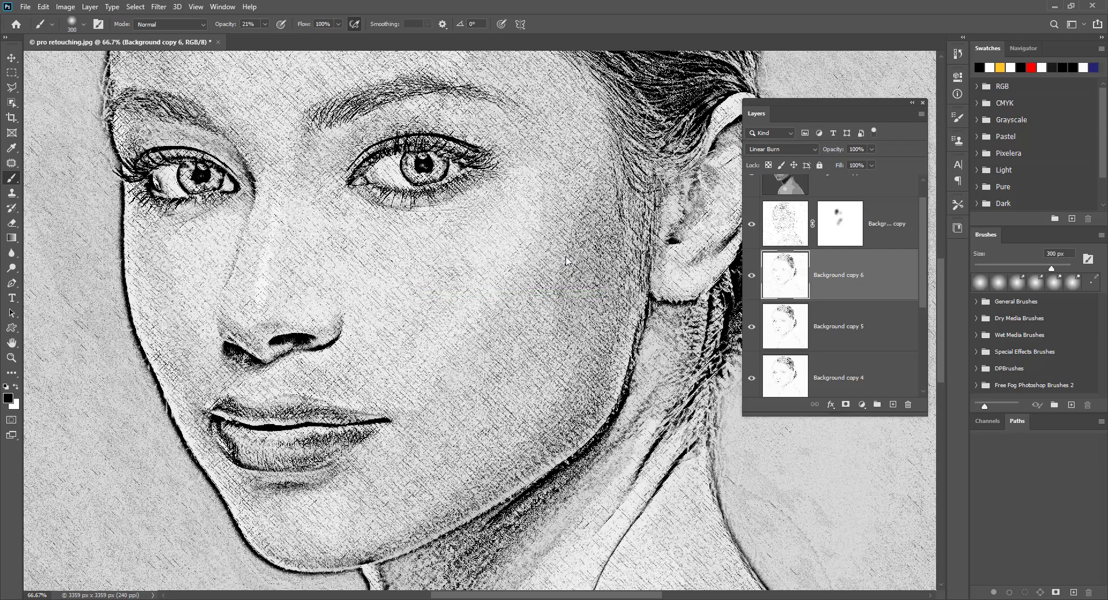
# Reapply the Angled Strokes filter to Background copy 5 and inspect the stroke detail
pyautogui.click(863, 311)
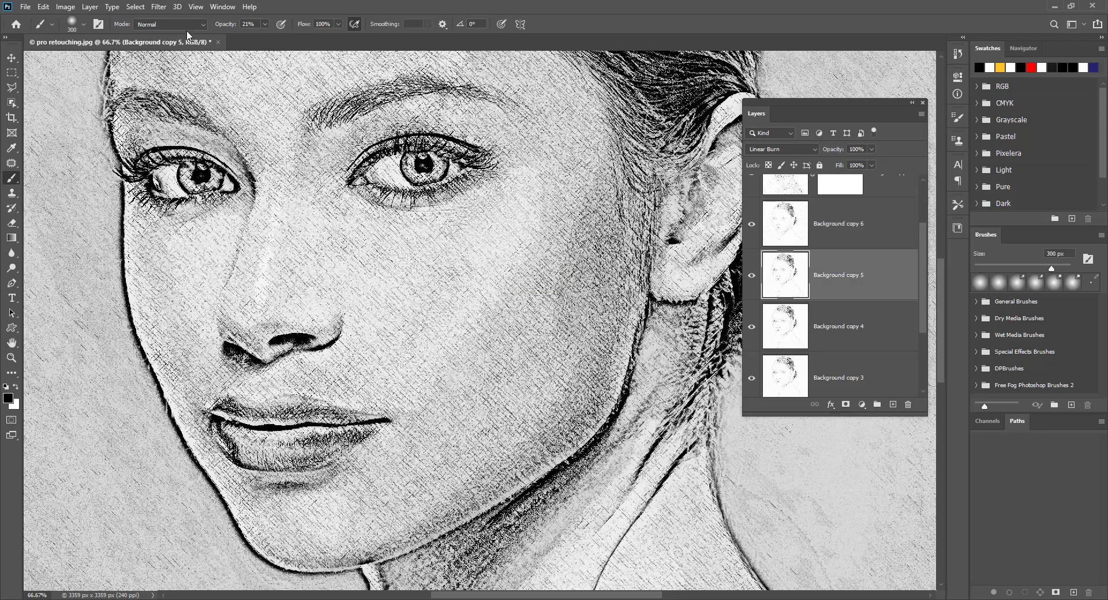
pyautogui.click(158, 6)
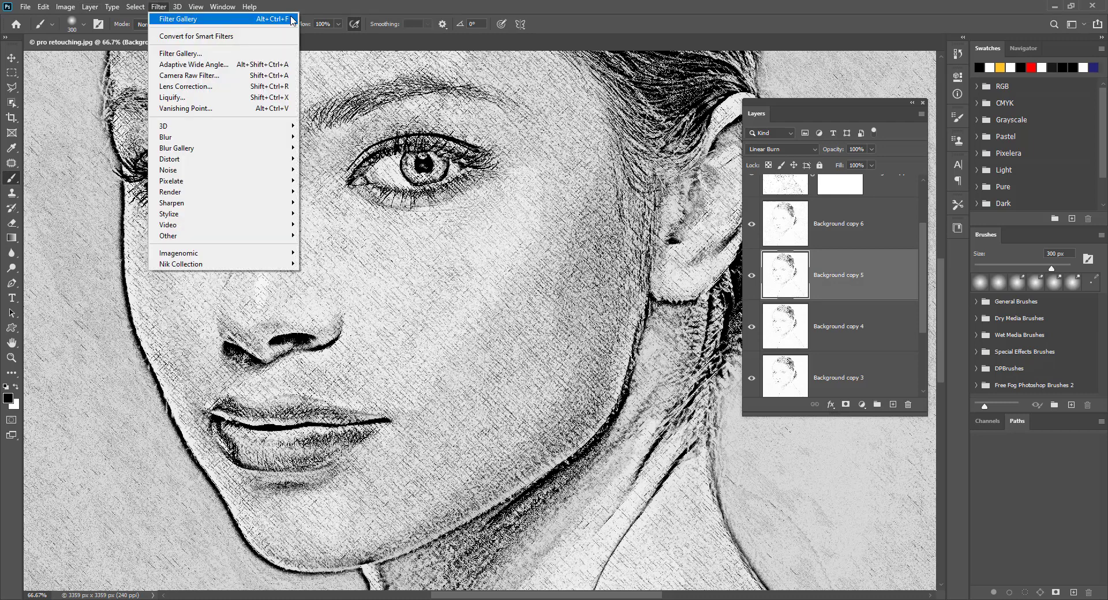
pyautogui.click(293, 21)
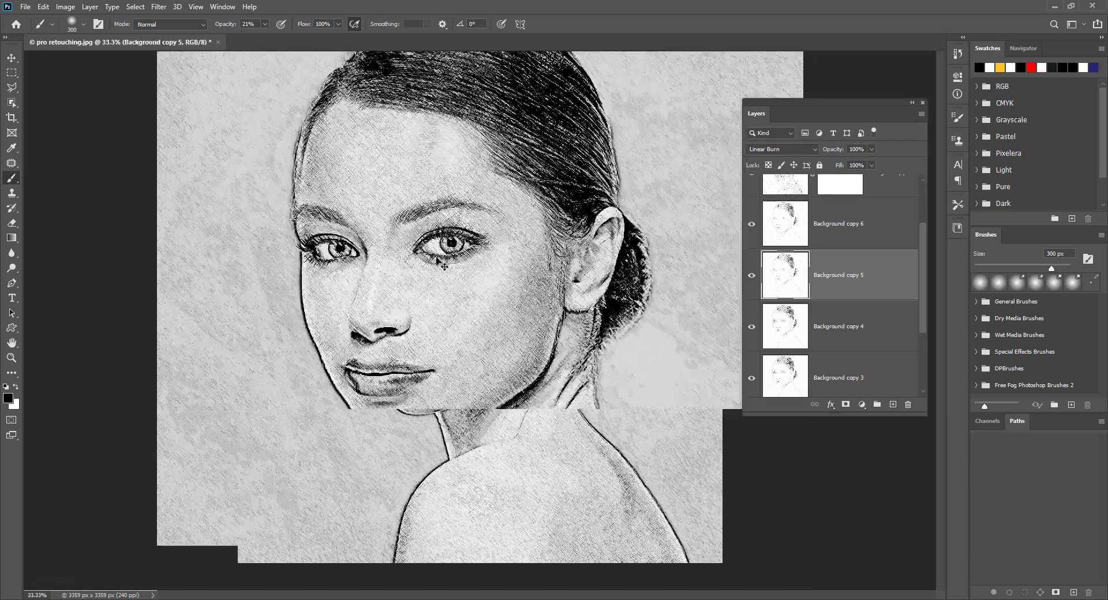
pyautogui.hotkey('ctrl', '1')
pyautogui.scroll(-1, 820, 306)
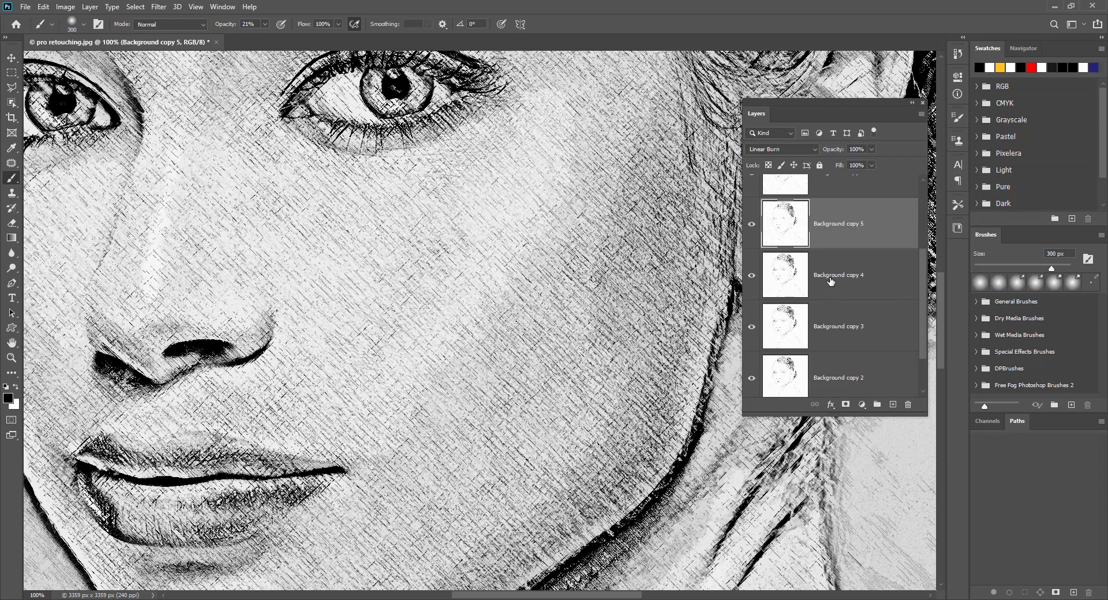
# Reapply the Angled Strokes filter to Background copy 4 and zoom out to view the portrait
pyautogui.click(828, 277)
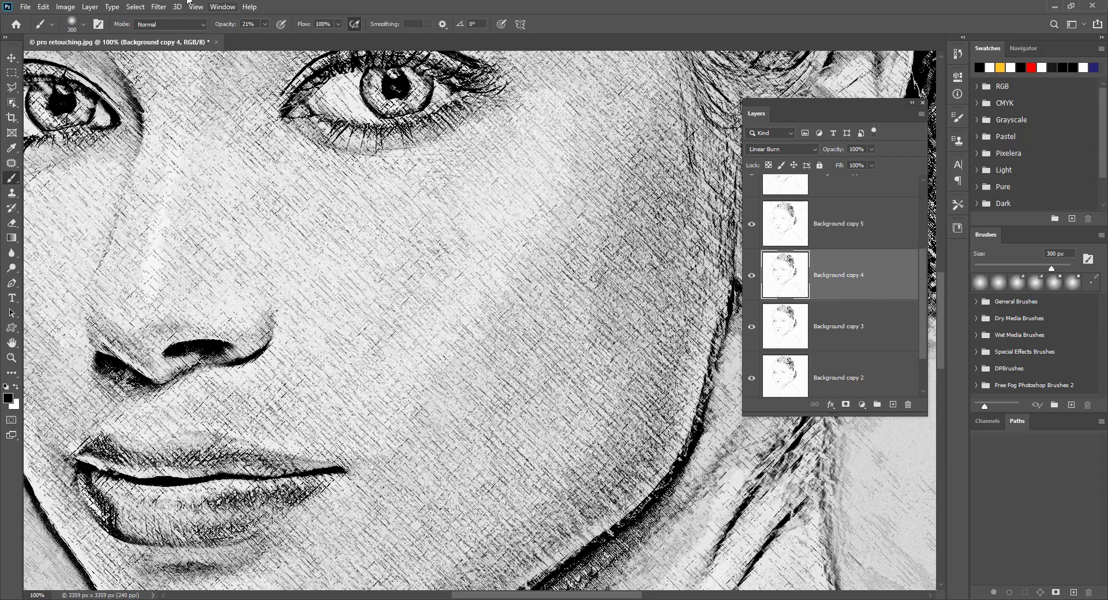
pyautogui.click(161, 7)
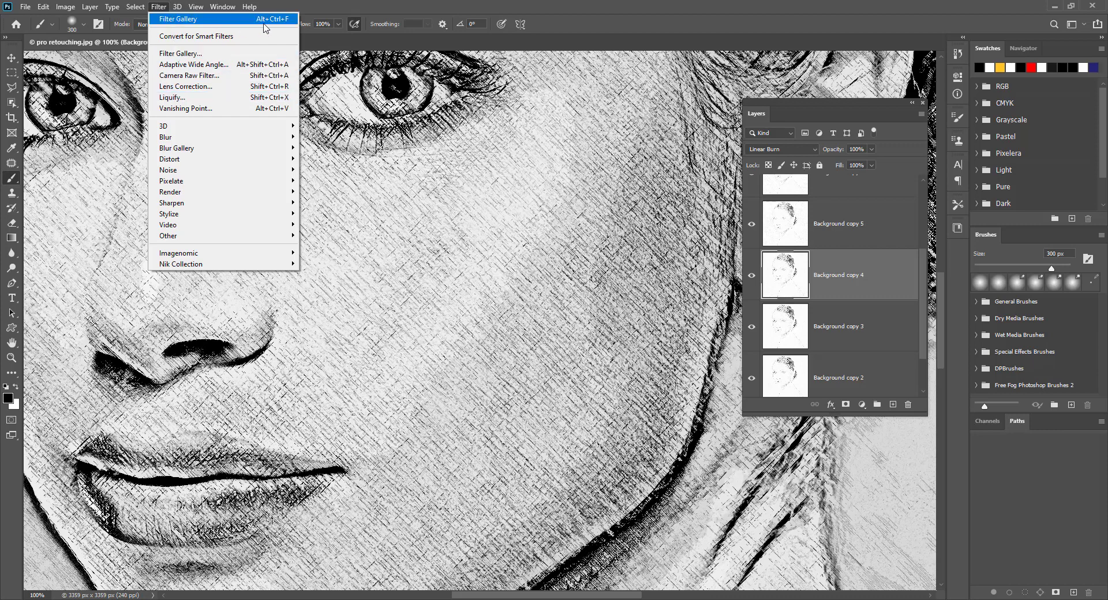
pyautogui.click(284, 20)
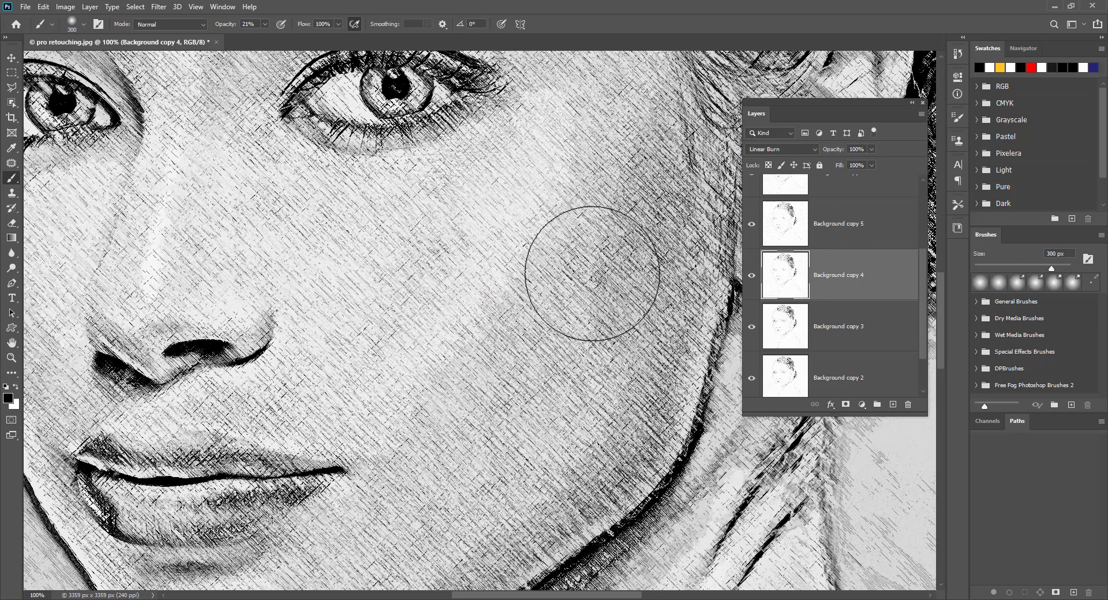
pyautogui.hotkey('ctrl', '-')
pyautogui.hotkey('ctrl', '-')
pyautogui.hotkey('ctrl', '-')
pyautogui.hotkey('ctrl', '-')
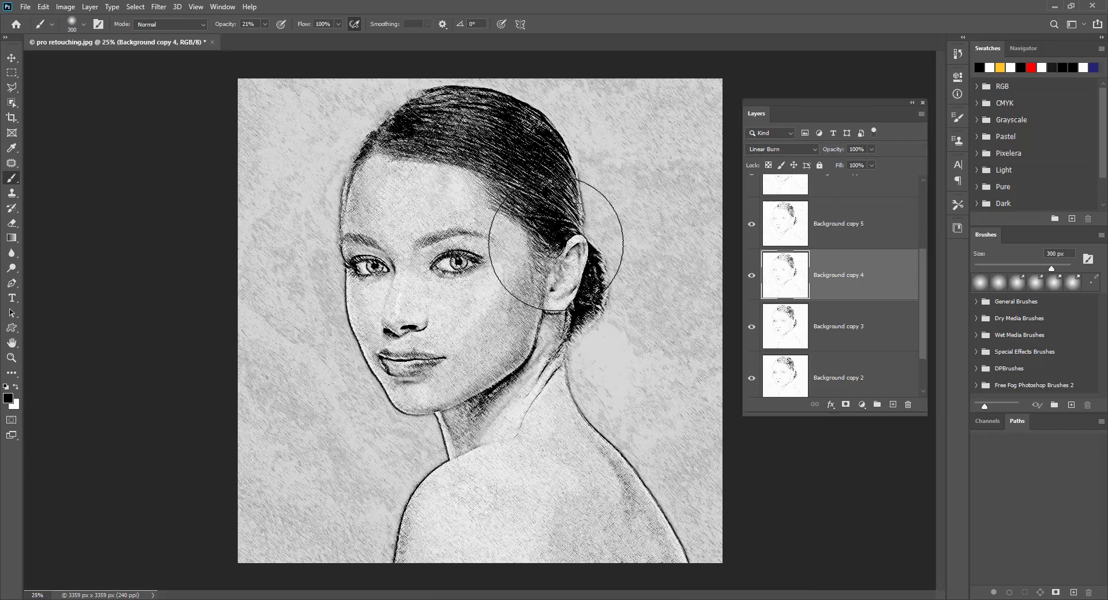
pyautogui.hotkey('ctrl', '+')
pyautogui.moveTo(923, 330); pyautogui.dragTo(923, 236)
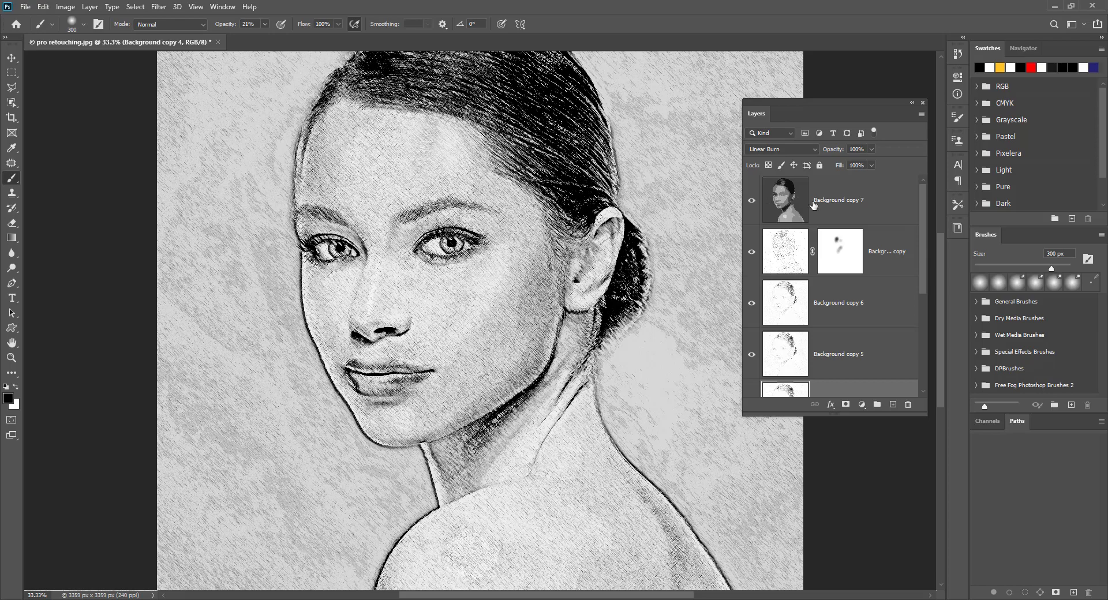
# Select Background copy 7 and reapply the last Angled Strokes filter to it
pyautogui.hotkey('ctrl', '+')
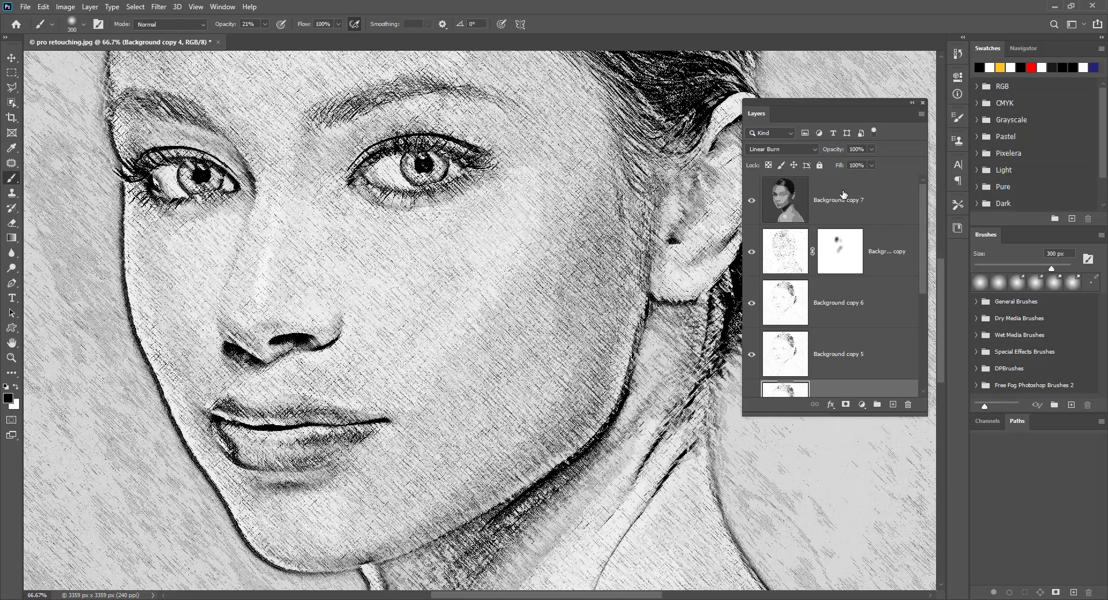
pyautogui.click(752, 200)
pyautogui.hotkey('ctrl', '+')
pyautogui.click(751, 200)
pyautogui.click(847, 204)
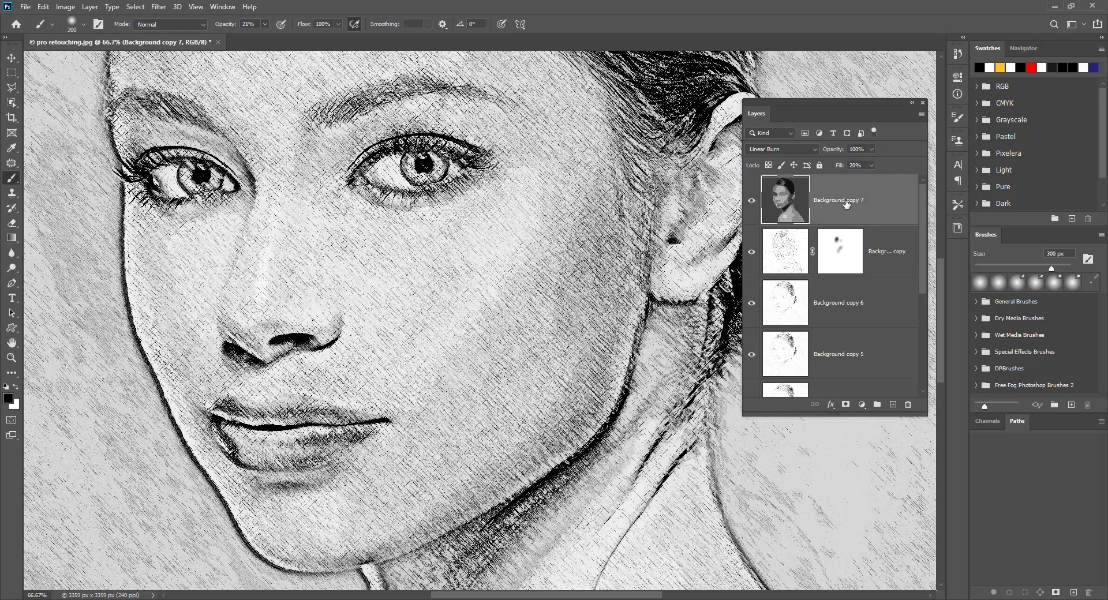
pyautogui.click(159, 7)
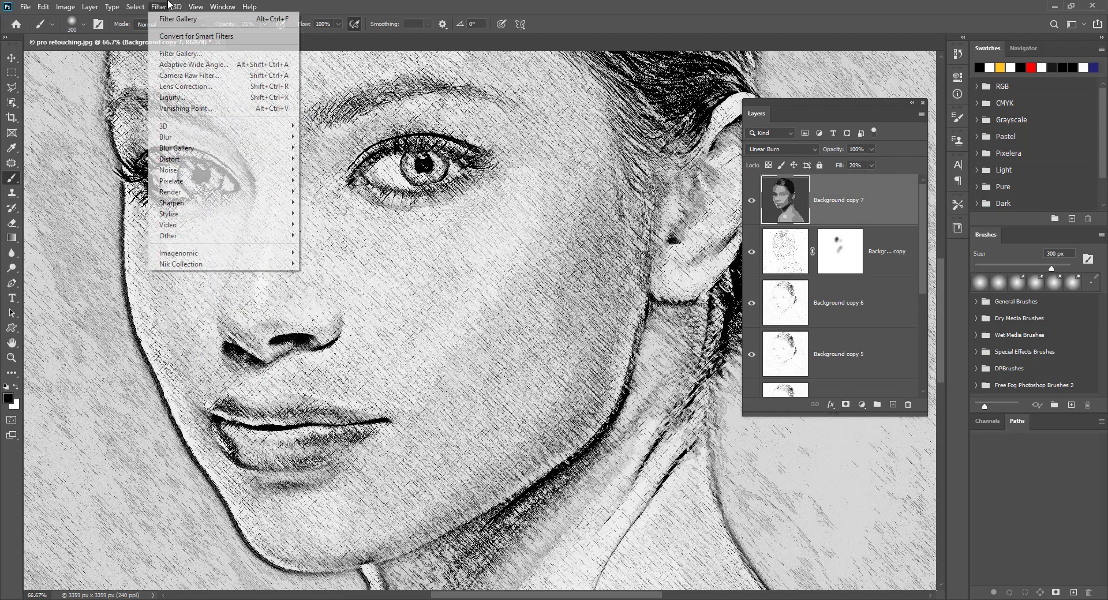
pyautogui.press('Escape')
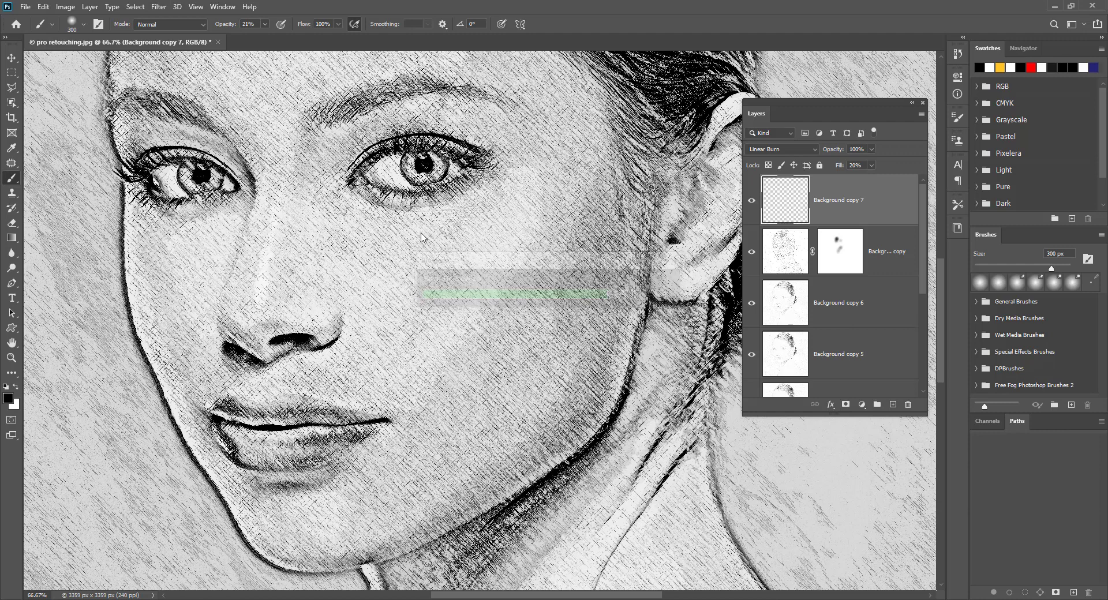
pyautogui.hotkey('ctrl', '-')
pyautogui.hotkey('ctrl', '-')
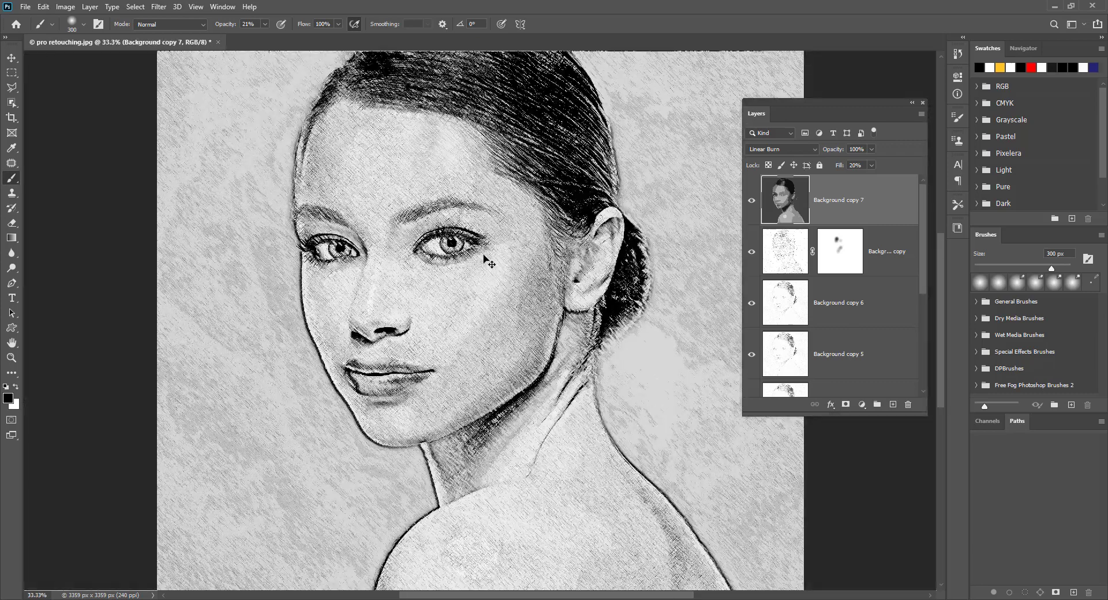
pyautogui.hotkey('ctrl', '-')
pyautogui.hotkey('ctrl', '-')
pyautogui.hotkey('ctrl', '+')
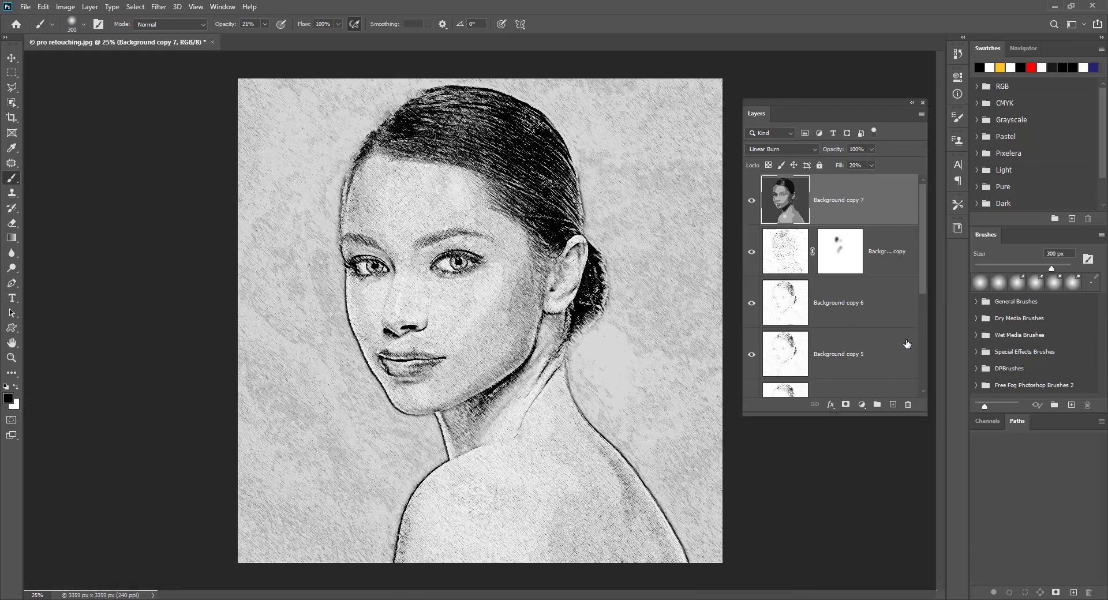
pyautogui.moveTo(926, 250); pyautogui.dragTo(921, 360)
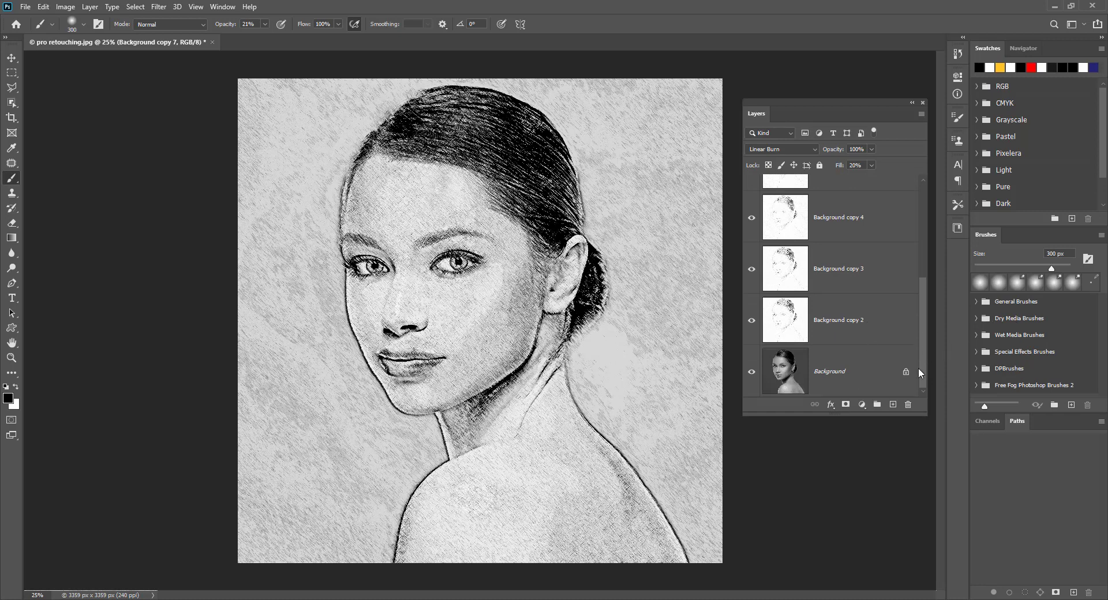
# Duplicate the original Background photo layer
pyautogui.click(841, 385)
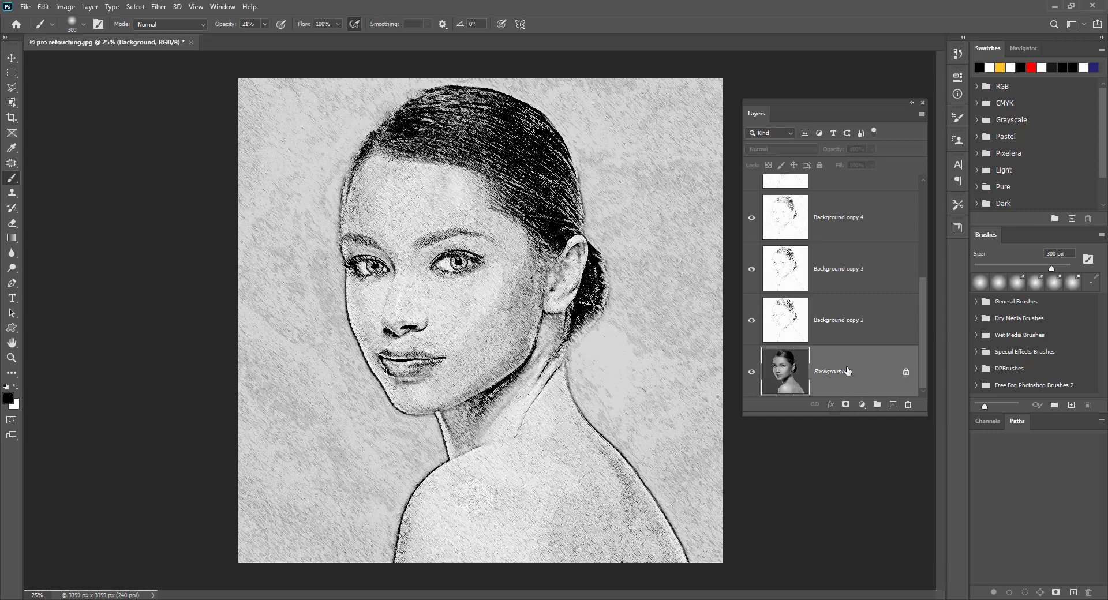
pyautogui.hotkey('ctrl', 'j')
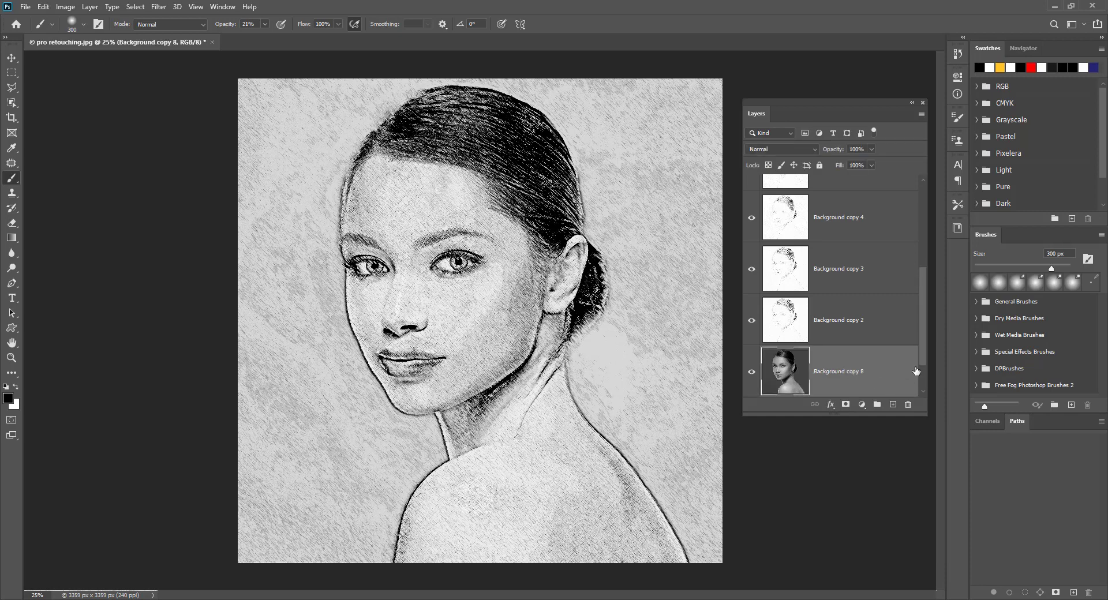
pyautogui.moveTo(925, 331); pyautogui.dragTo(916, 372)
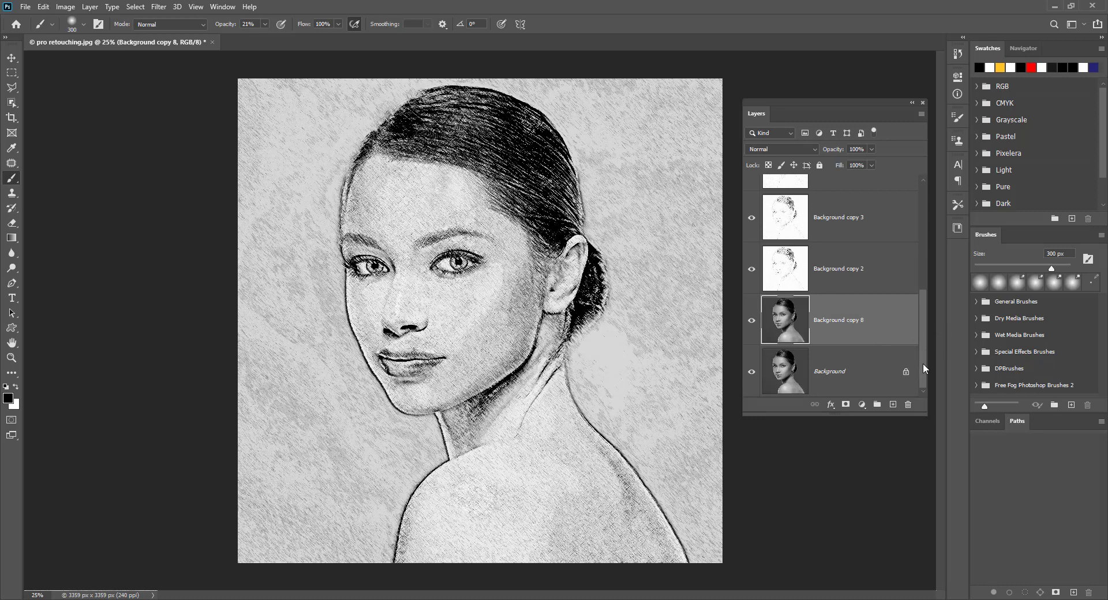
pyautogui.moveTo(922, 362); pyautogui.dragTo(919, 240)
# Merge all selected sketch layers up to Background copy 7 into one layer
pyautogui.click(899, 199)
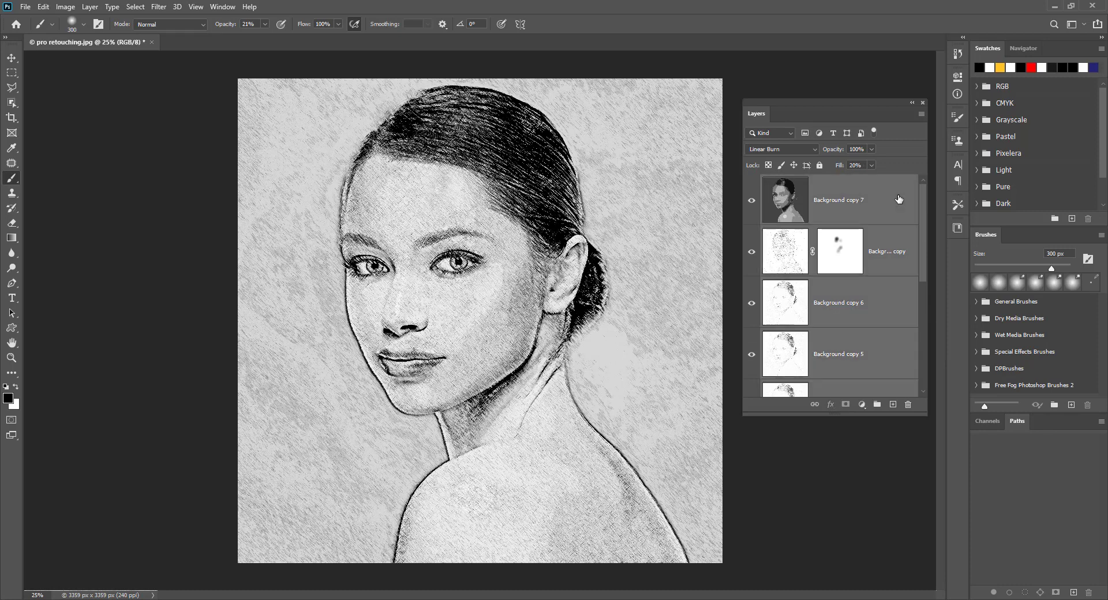
pyautogui.click(91, 6)
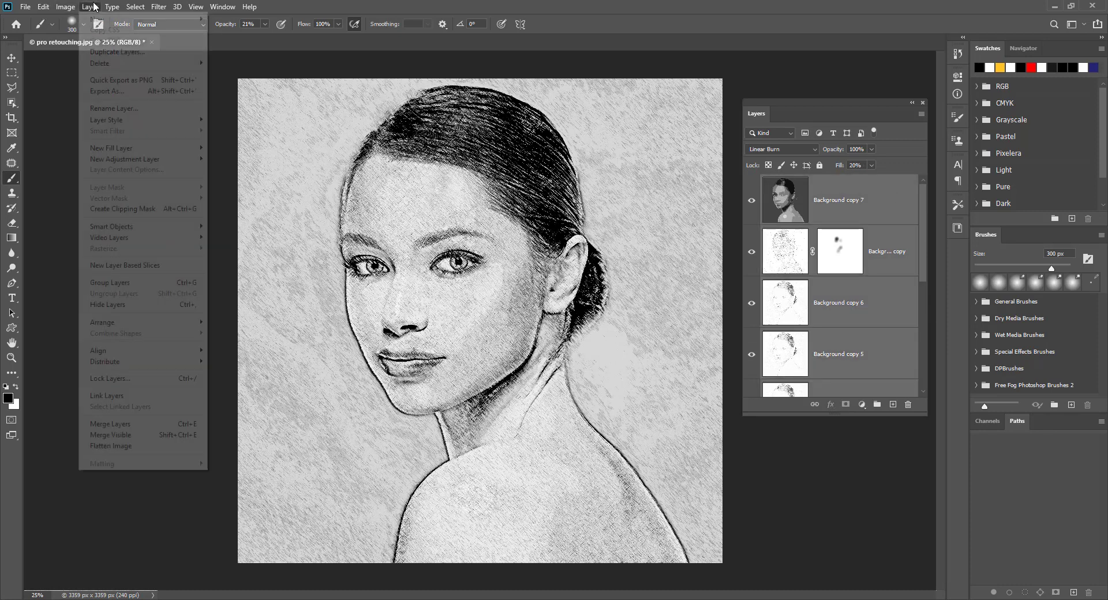
pyautogui.click(128, 426)
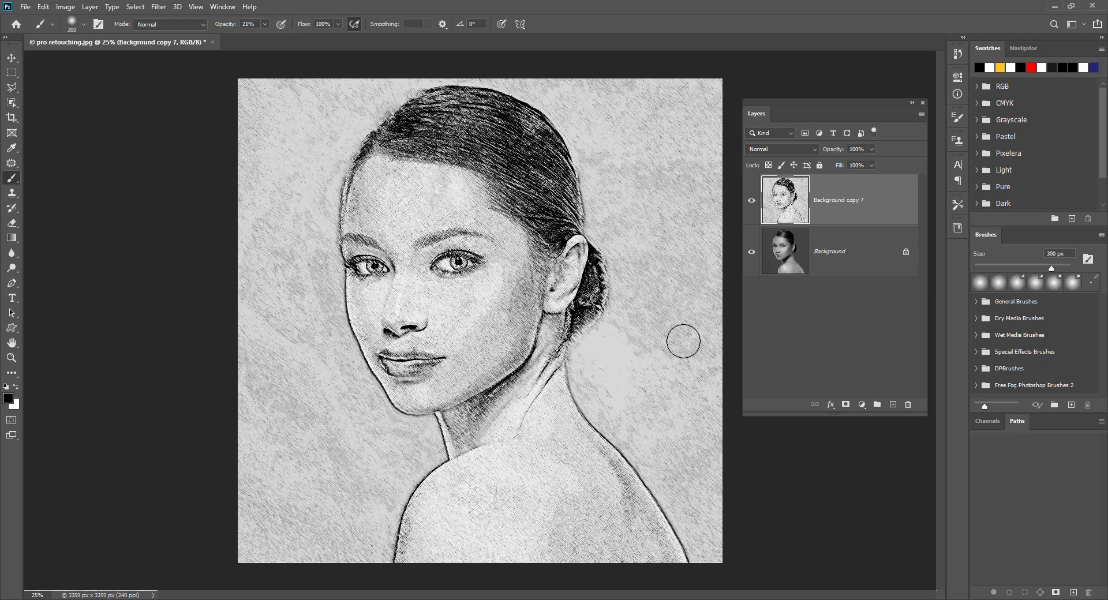
pyautogui.hotkey('ctrl', '+')
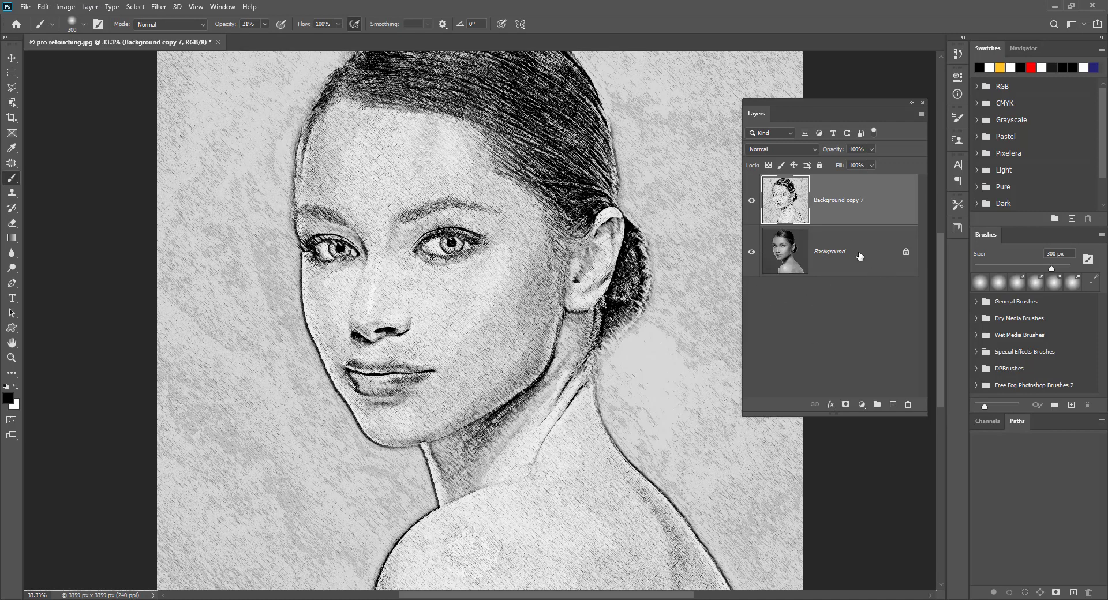
pyautogui.click(850, 257)
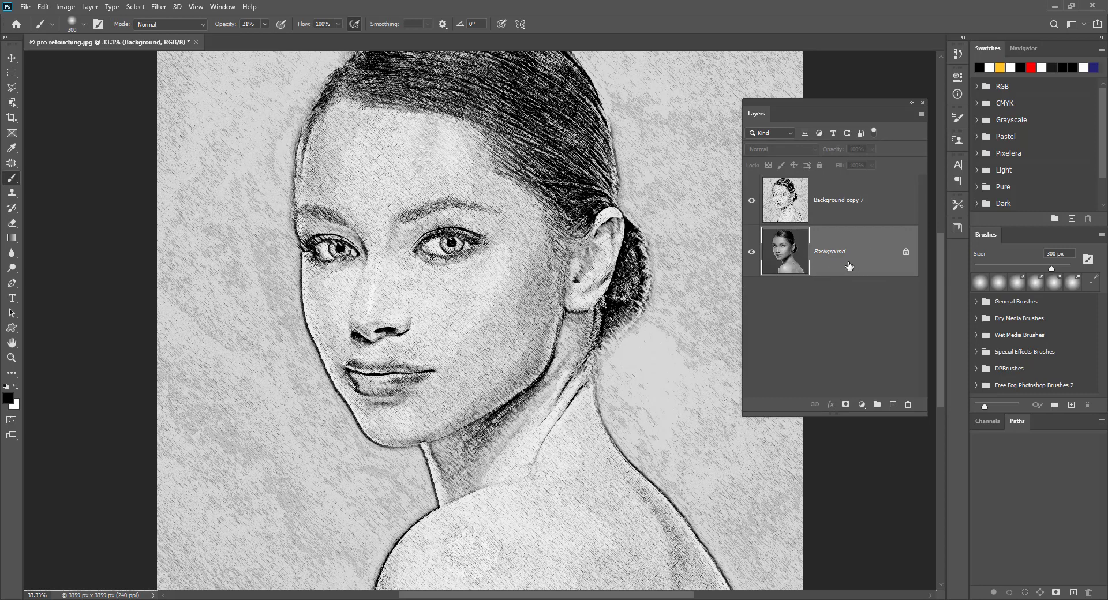
# Duplicate the Background photo and move the copy above the sketch layer
pyautogui.hotkey('ctrl', 'j')
pyautogui.moveTo(854, 263); pyautogui.dragTo(836, 202)
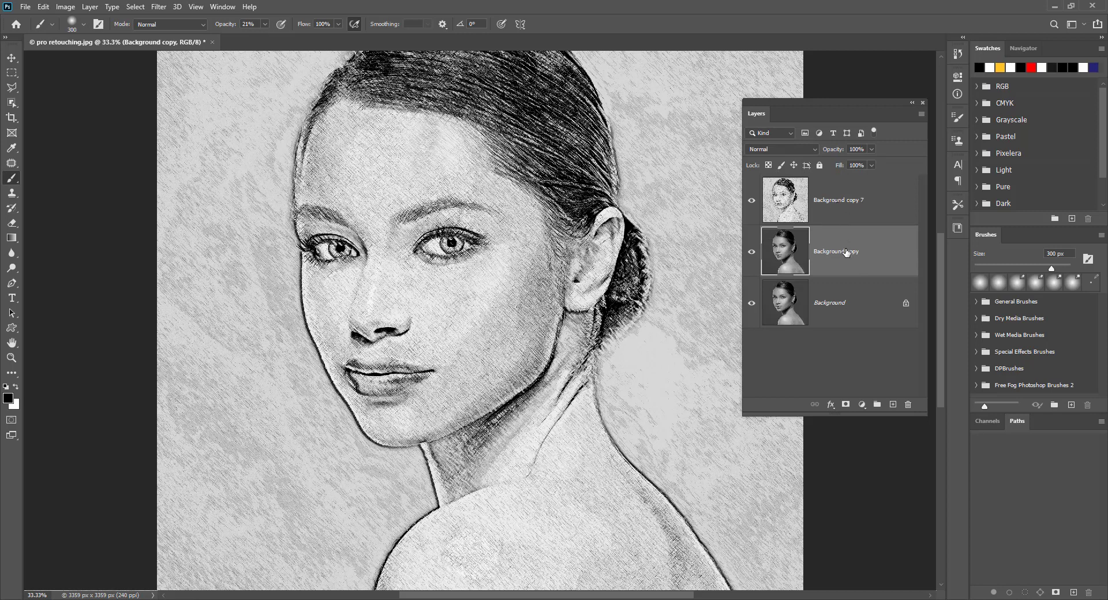
pyautogui.moveTo(847, 254); pyautogui.dragTo(834, 200)
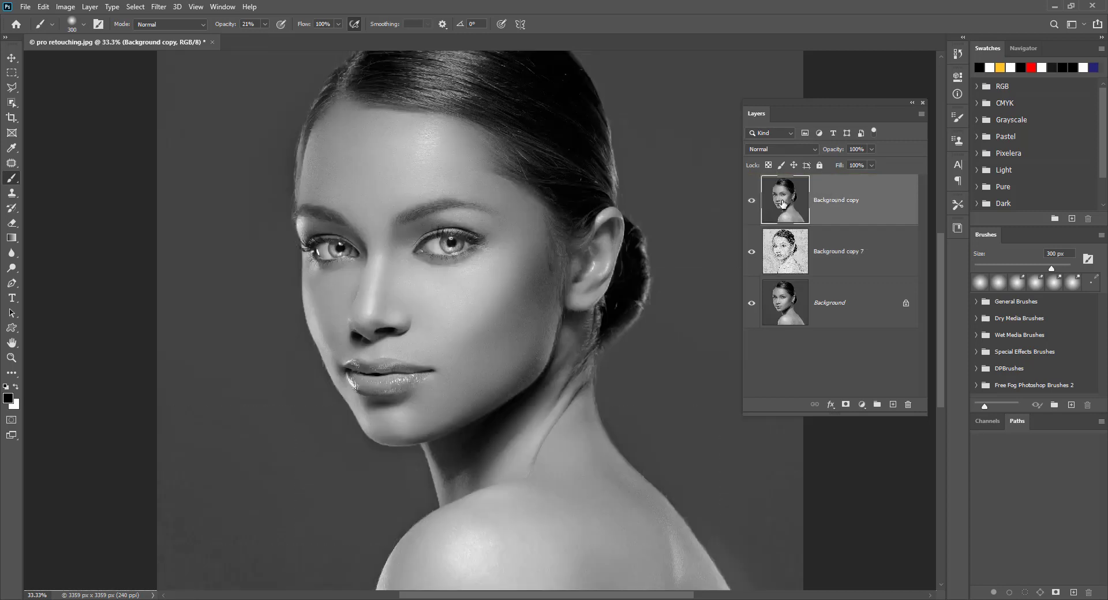
pyautogui.hotkey('ctrl', '+')
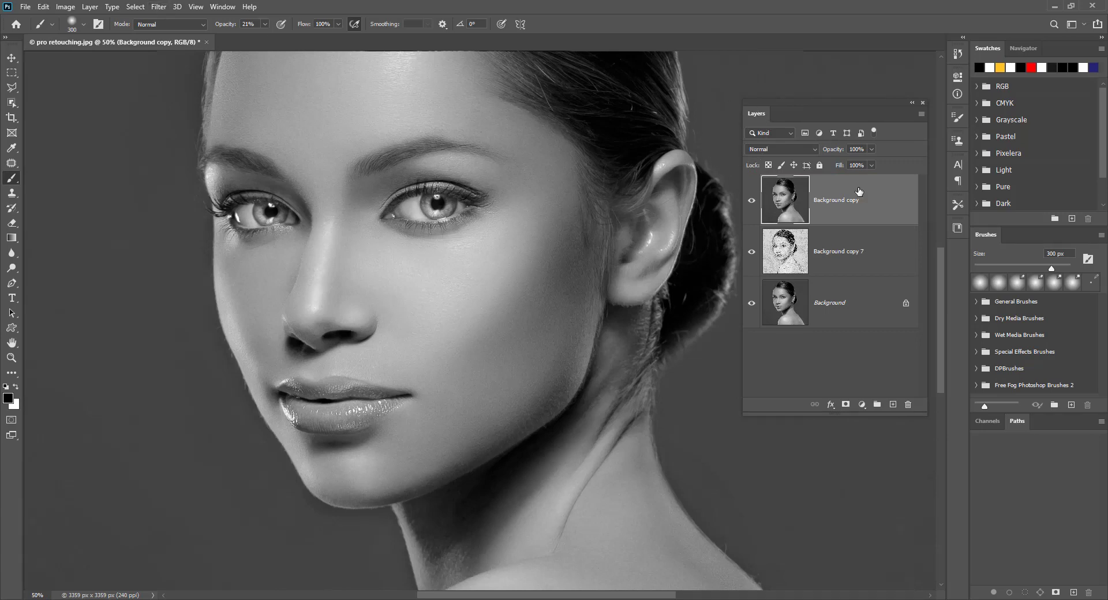
# Set the photo copy to Color Burn blending with 10% fill
pyautogui.click(809, 149)
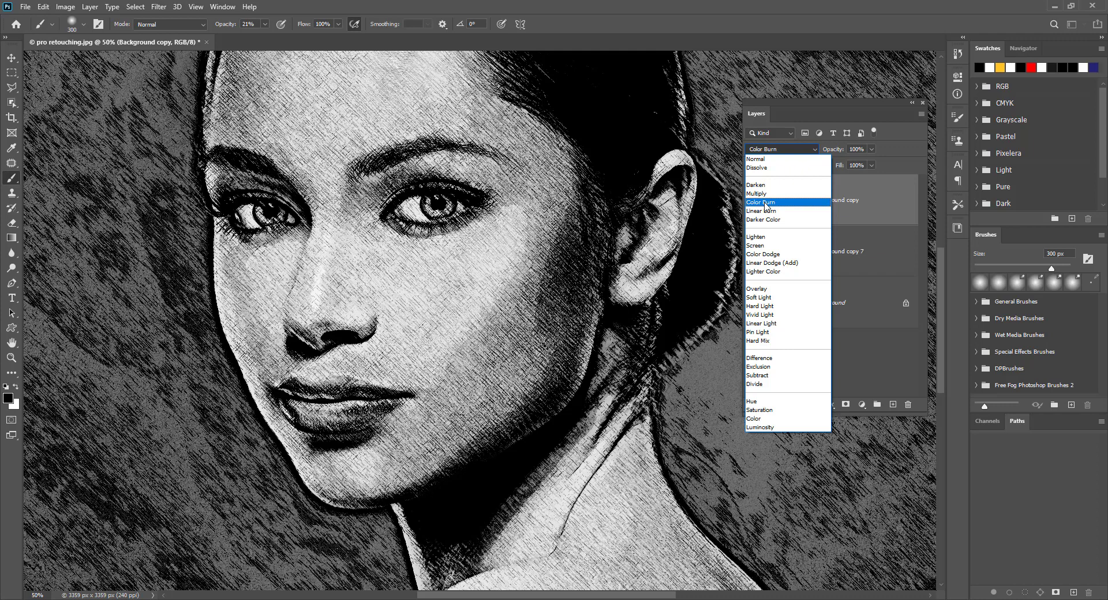
pyautogui.click(765, 204)
pyautogui.click(872, 166)
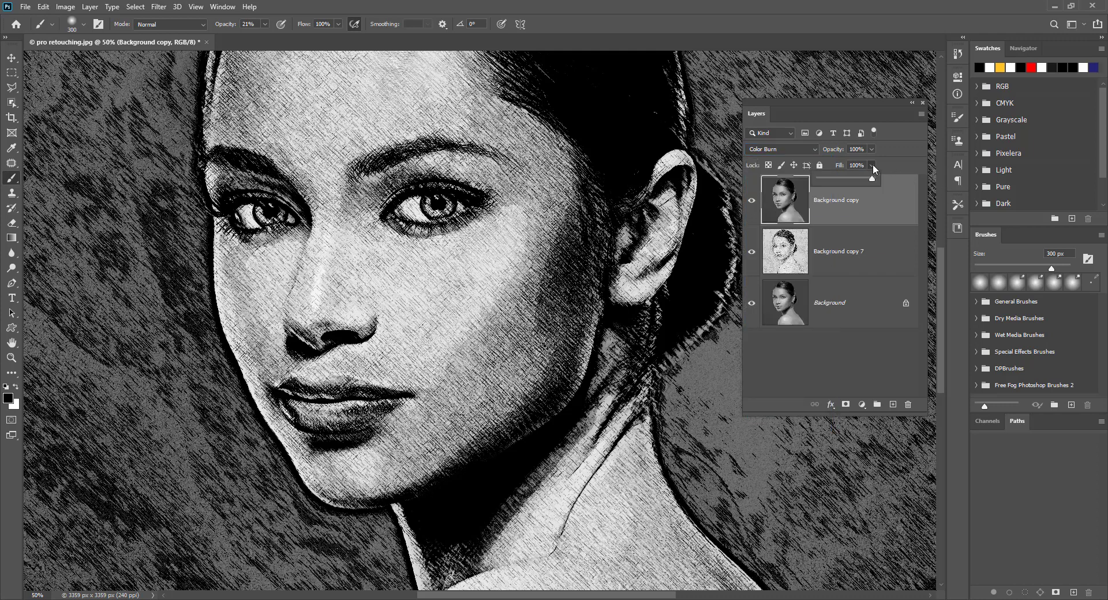
pyautogui.moveTo(872, 178); pyautogui.dragTo(819, 179)
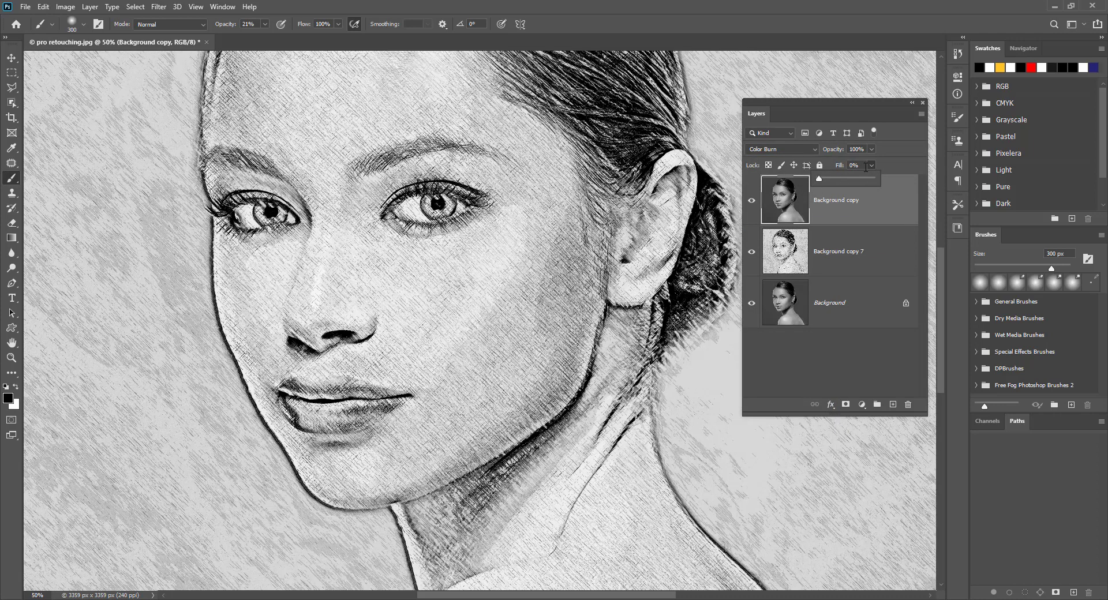
pyautogui.click(865, 167)
pyautogui.write('10')
pyautogui.press('Return')
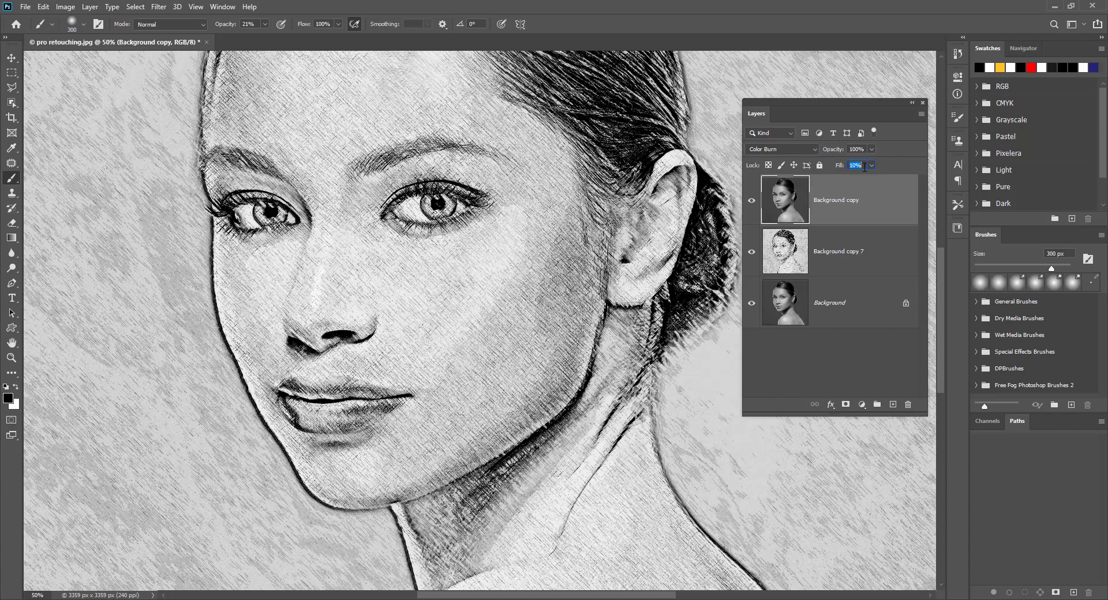
# Raise the photo copy's fill to 38% and toggle its visibility to compare
pyautogui.scroll(6, 864, 167)
pyautogui.scroll(6, 865, 167)
pyautogui.scroll(2, 865, 167)
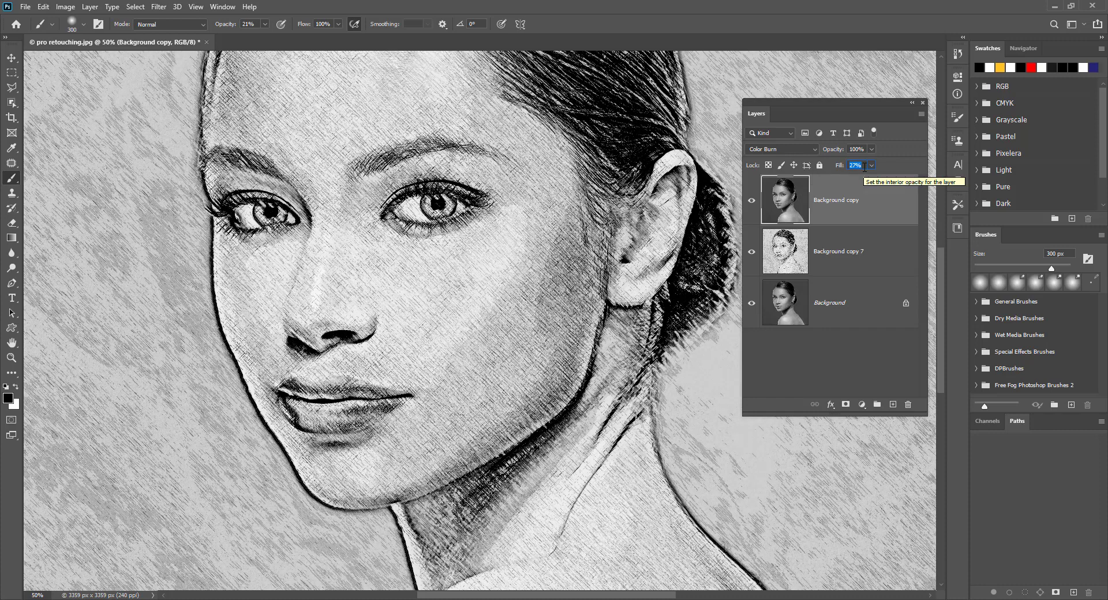
pyautogui.scroll(3, 864, 167)
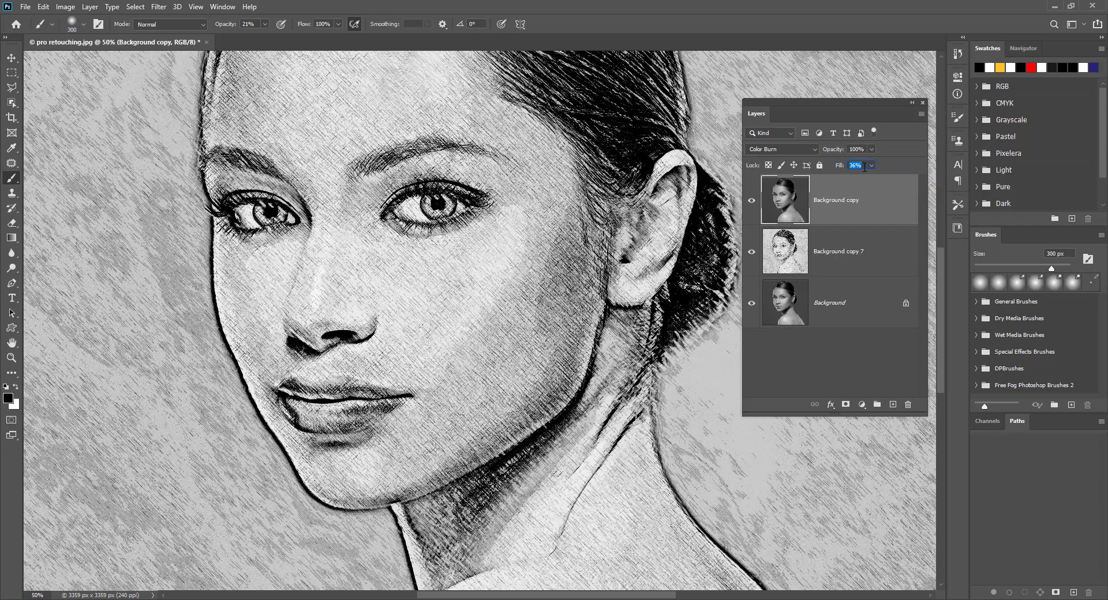
pyautogui.hotkey('ctrl', '-')
pyautogui.hotkey('ctrl', '-')
pyautogui.hotkey('ctrl', '+')
pyautogui.hotkey('ctrl', '+')
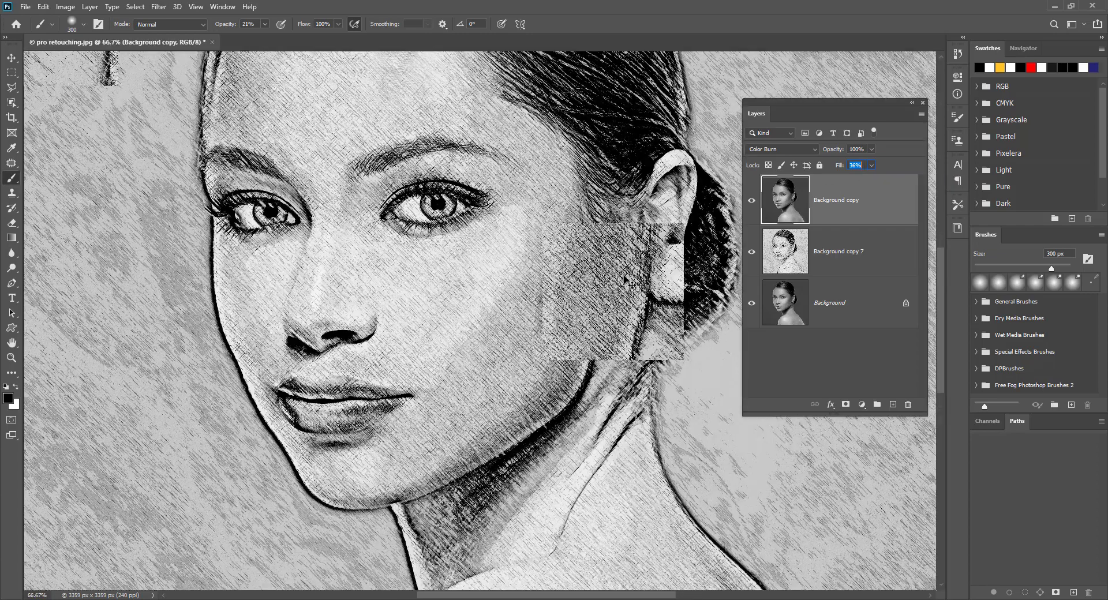
pyautogui.hotkey('ctrl', '+')
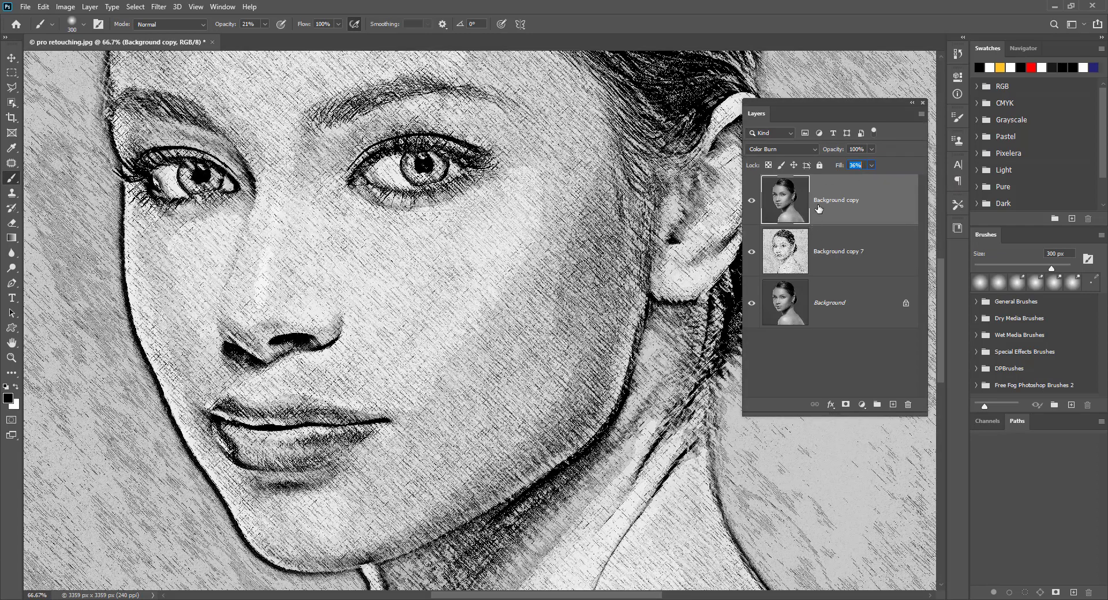
pyautogui.press('Up')
pyautogui.press('Up')
pyautogui.click(752, 201)
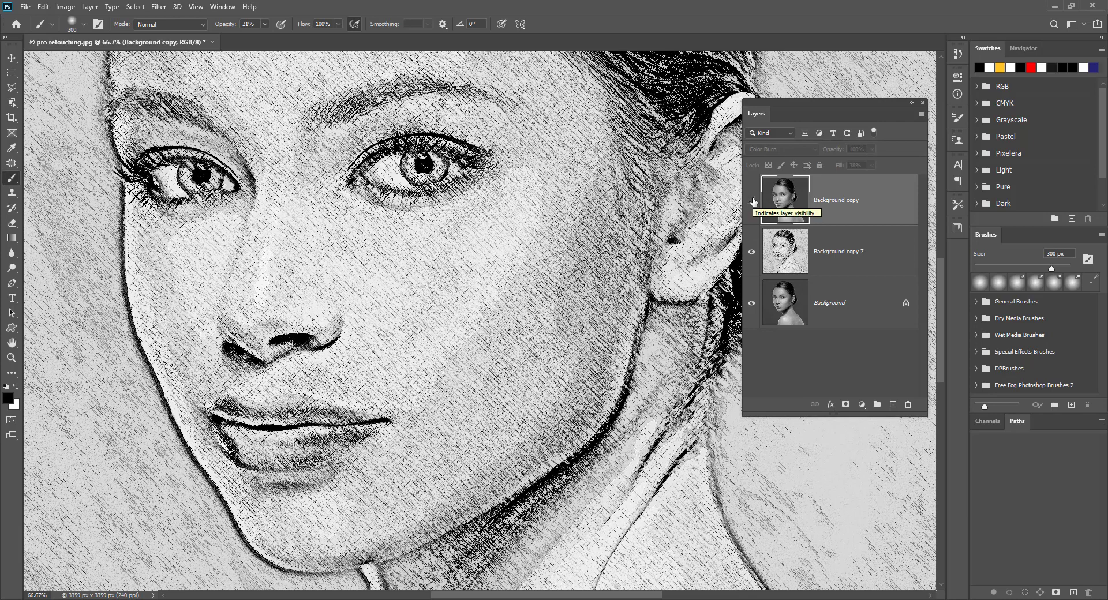
pyautogui.click(752, 201)
pyautogui.hotkey('ctrl', '-')
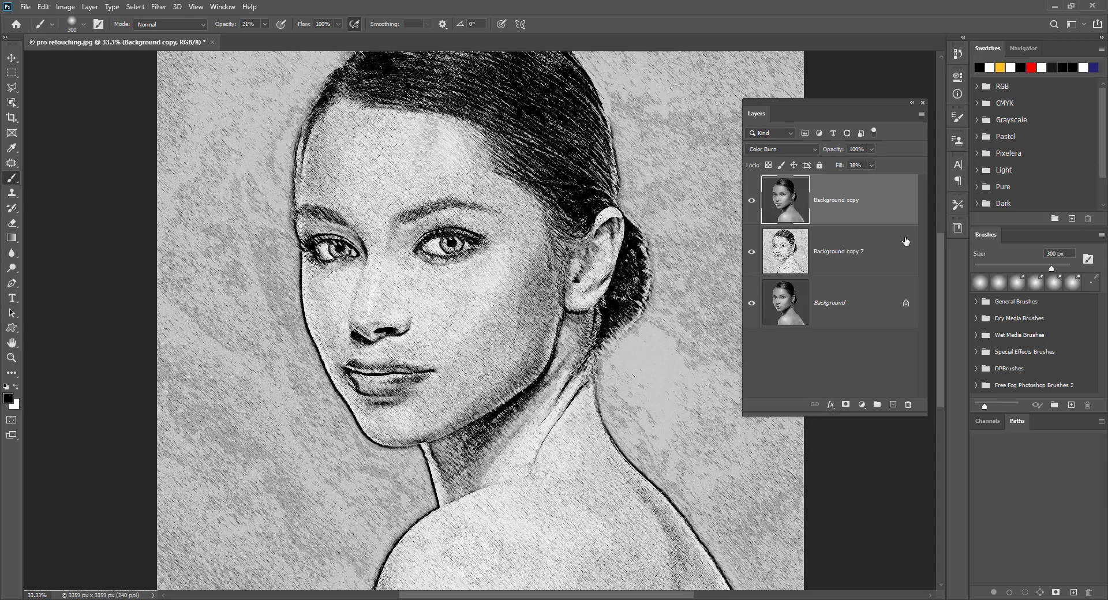
pyautogui.click(87, 7)
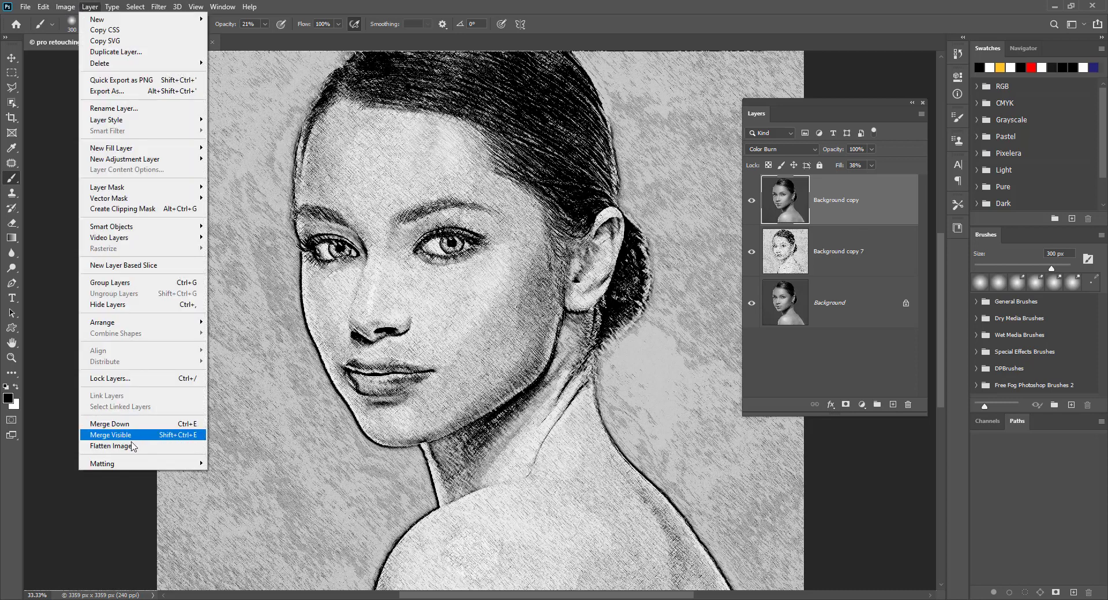
# Flatten the image into a single Background layer
pyautogui.click(130, 446)
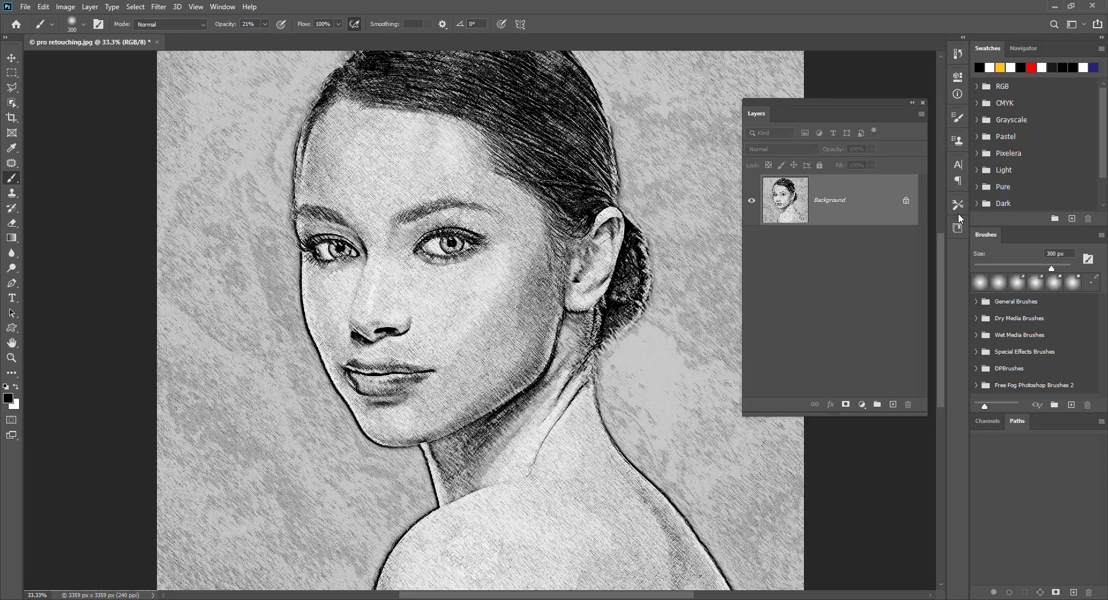
pyautogui.hotkey('ctrl', '+')
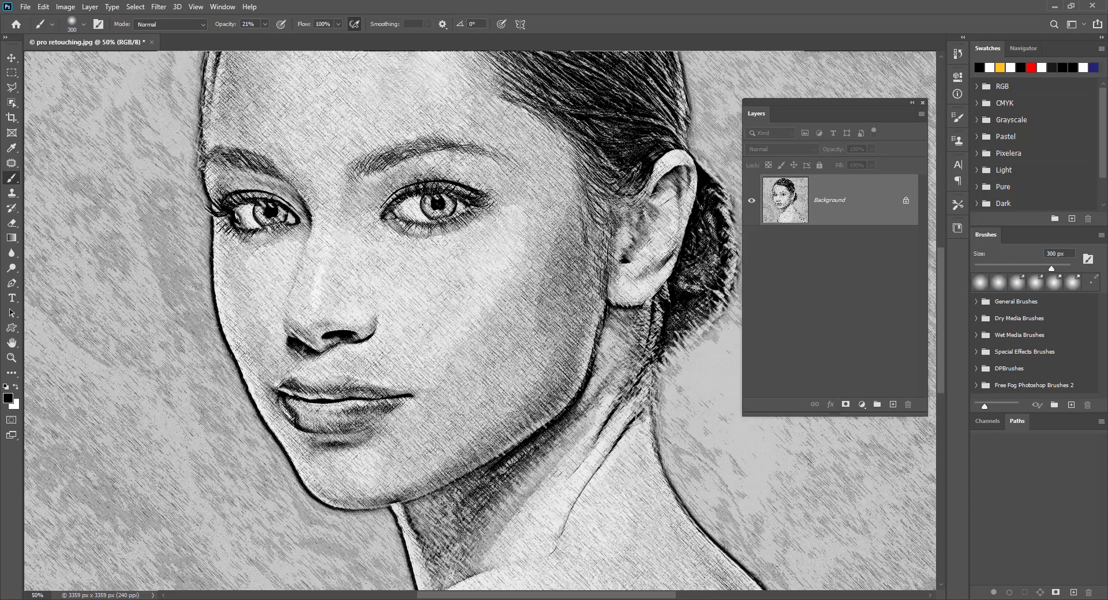
pyautogui.click(158, 7)
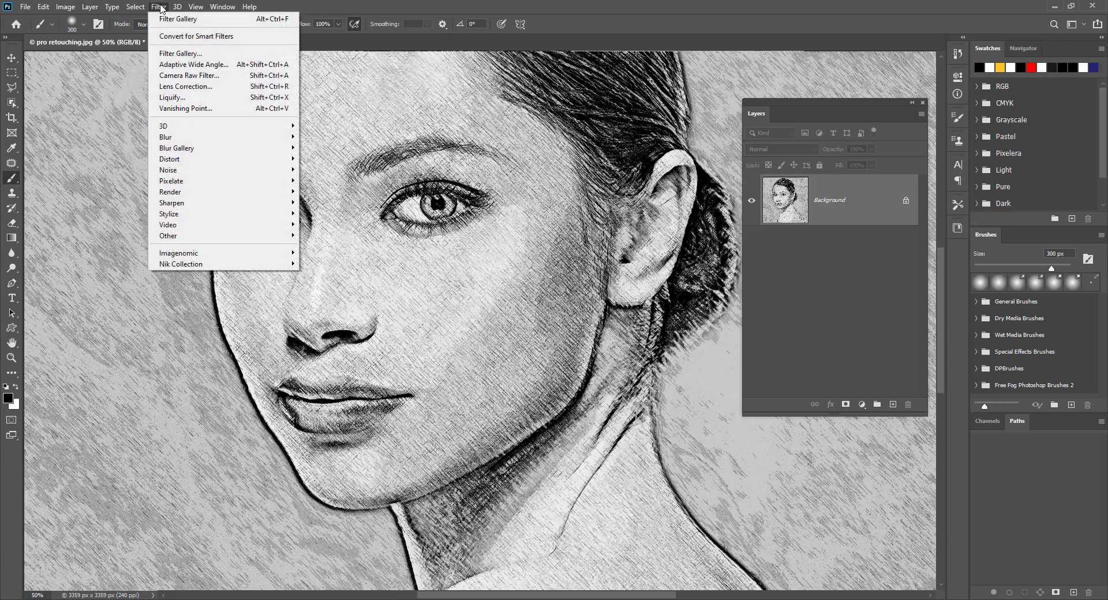
pyautogui.moveTo(173, 170)
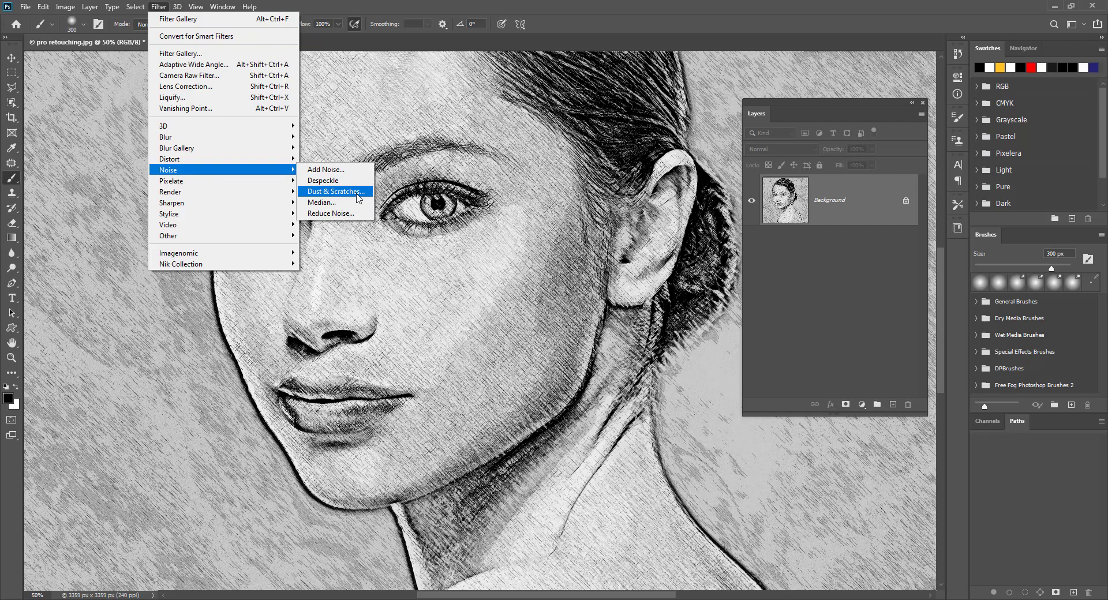
# Open Dust & Scratches and set Radius 2 pixels and Threshold 128 levels
pyautogui.click(358, 198)
pyautogui.click(692, 350)
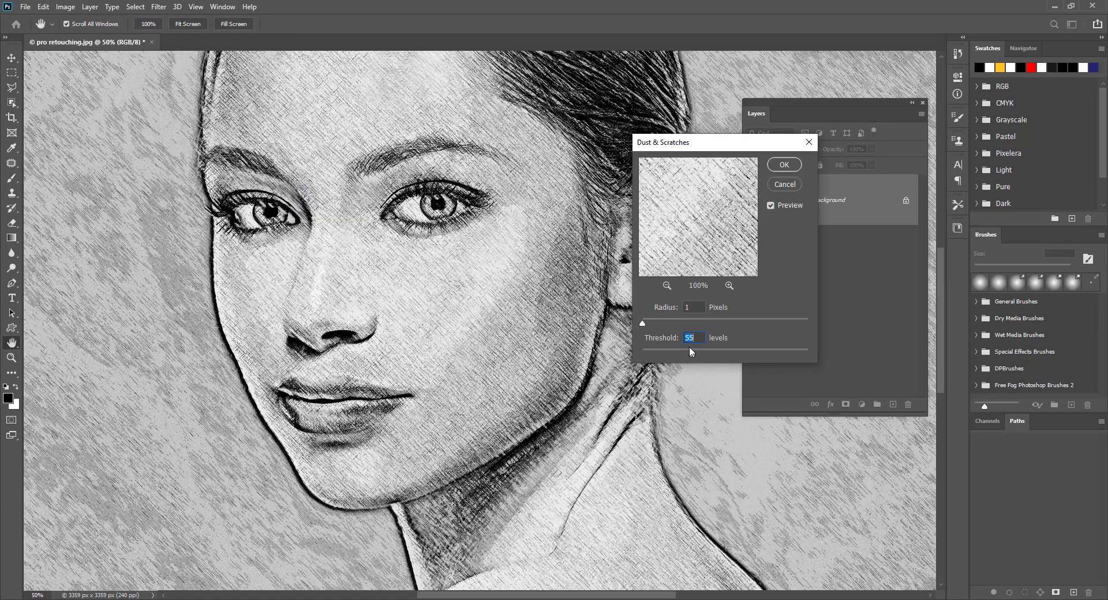
pyautogui.moveTo(692, 350); pyautogui.dragTo(642, 350)
pyautogui.click(671, 306)
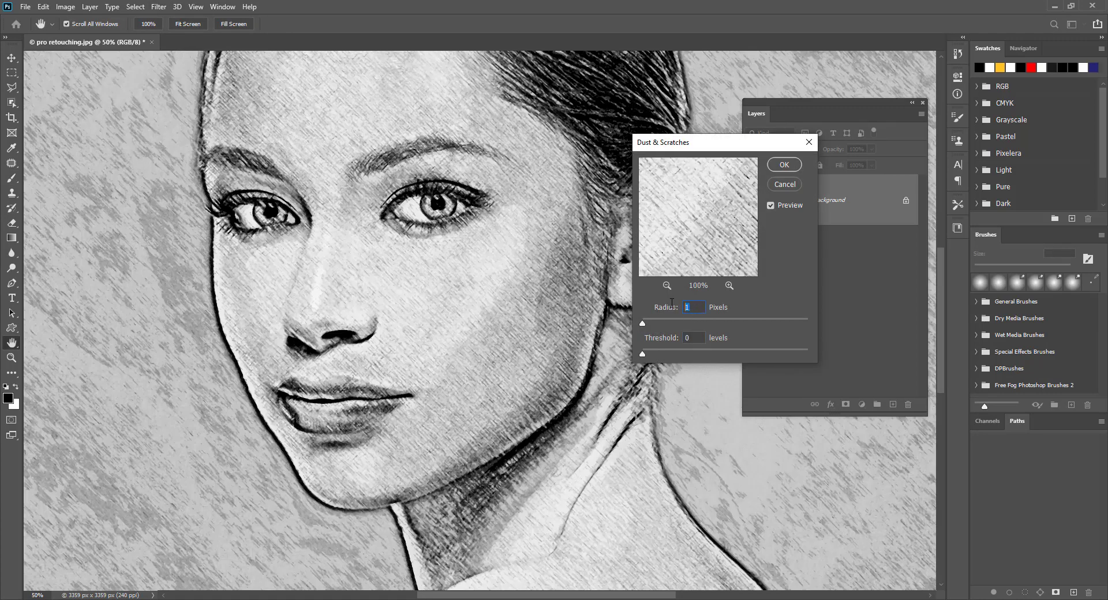
pyautogui.click(692, 338)
pyautogui.write('1')
pyautogui.write('28')
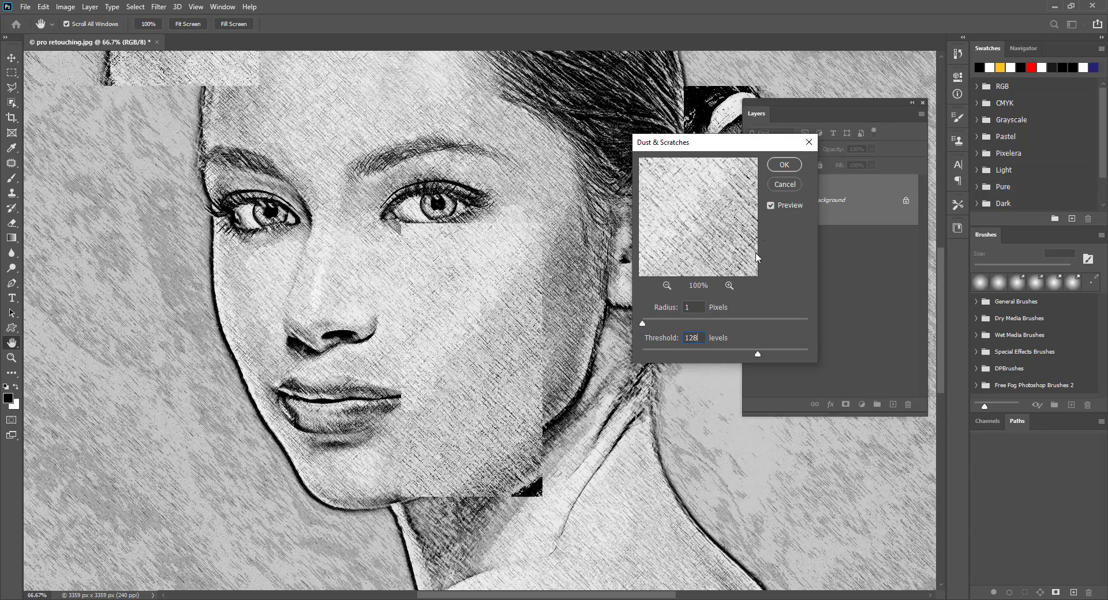
pyautogui.press('Up')
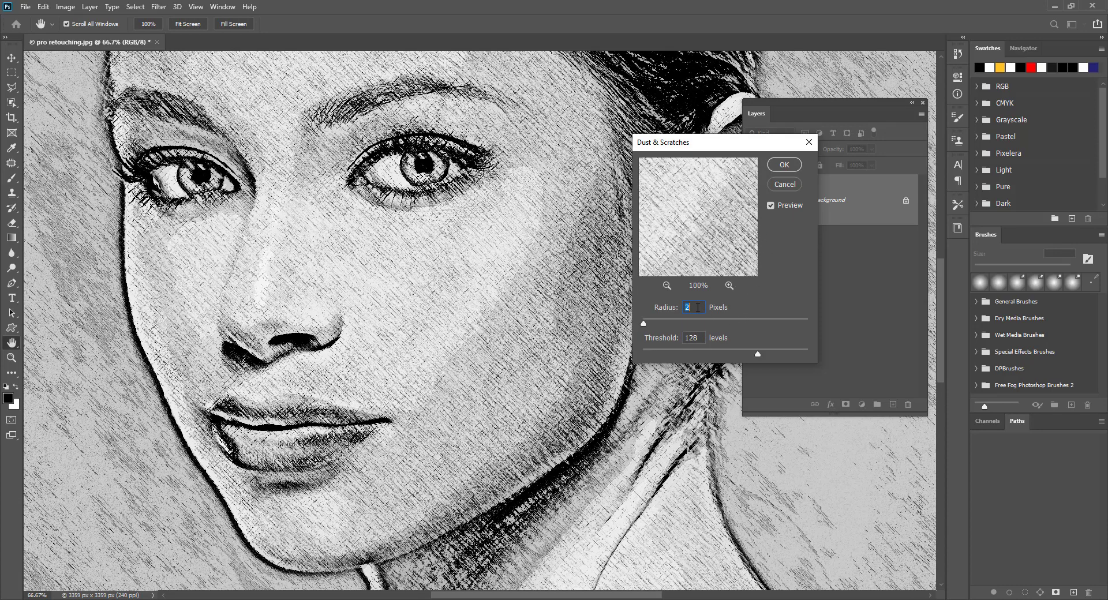
pyautogui.hotkey('ctrl', '+')
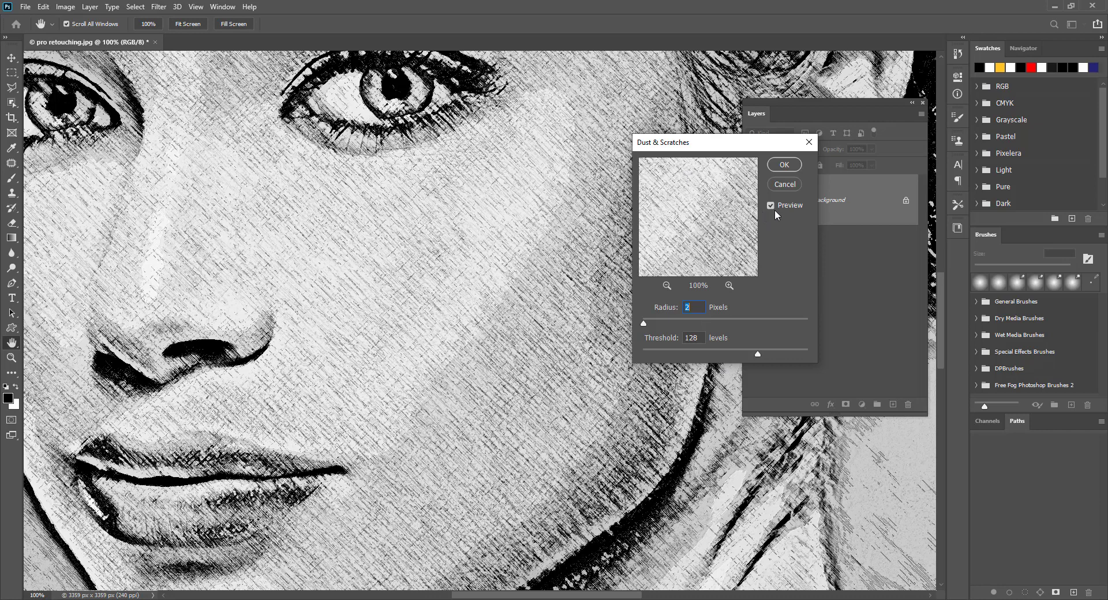
pyautogui.press('alt')
# Toggle the Dust & Scratches preview to compare, then apply the filter
pyautogui.click(778, 207)
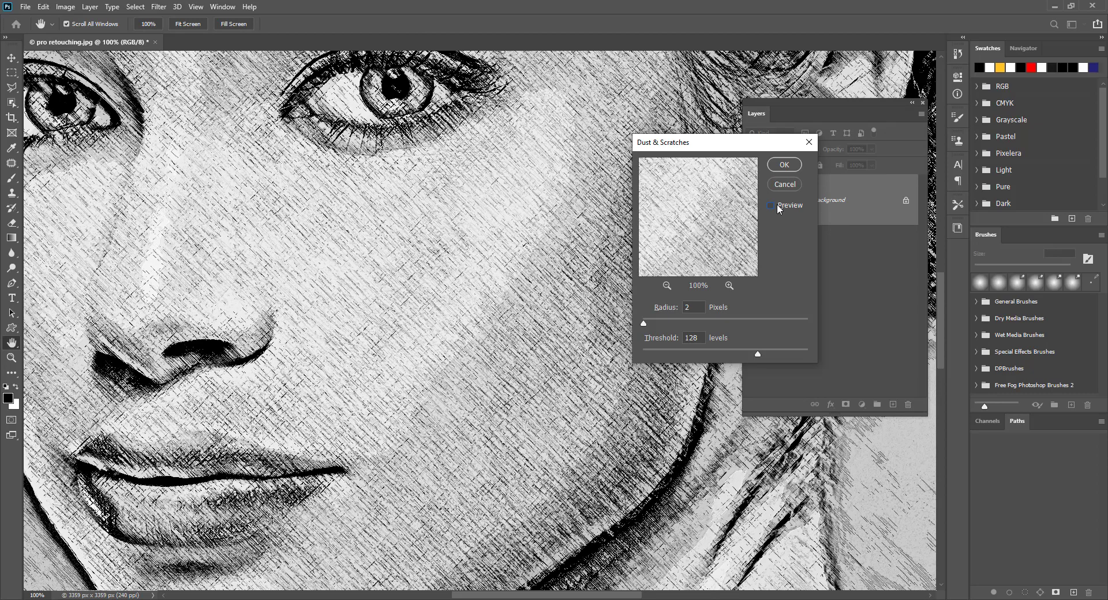
pyautogui.click(702, 307)
pyautogui.click(702, 340)
pyautogui.click(776, 208)
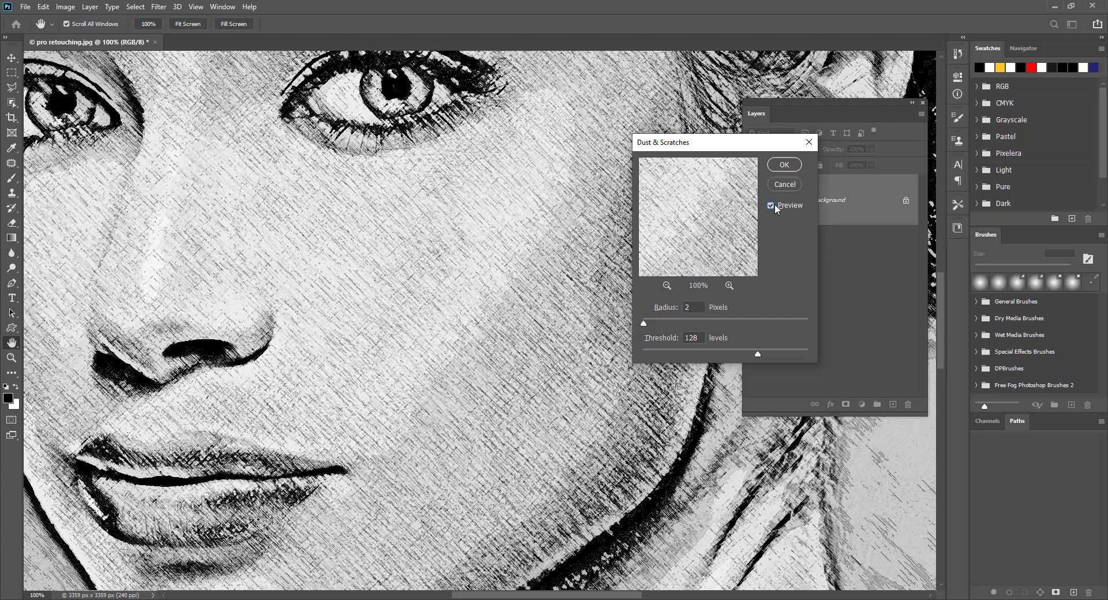
pyautogui.click(776, 207)
pyautogui.click(775, 208)
pyautogui.click(776, 208)
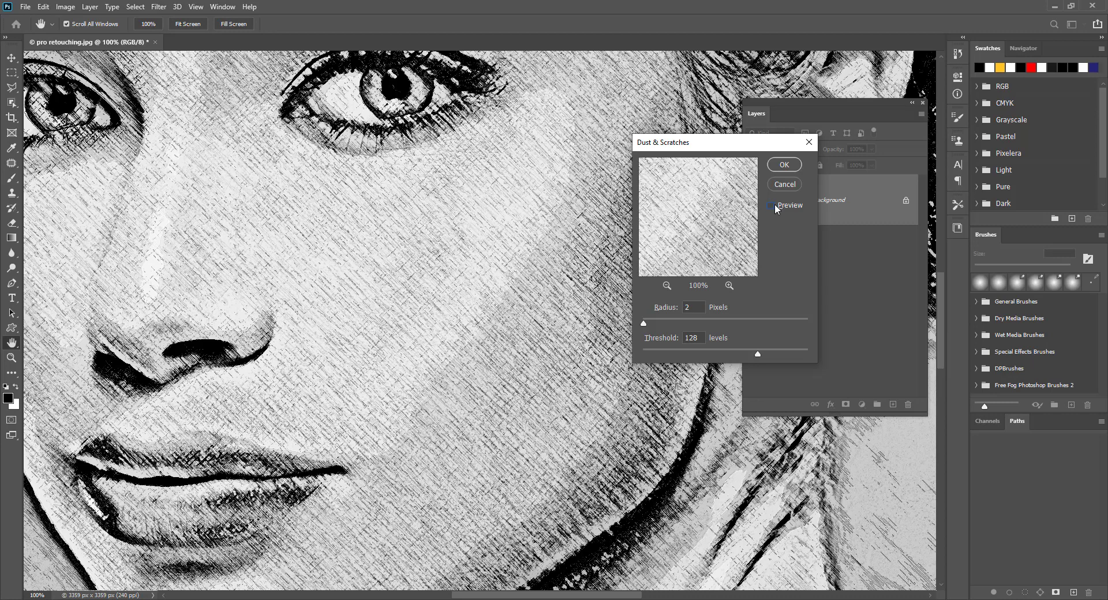
pyautogui.click(776, 208)
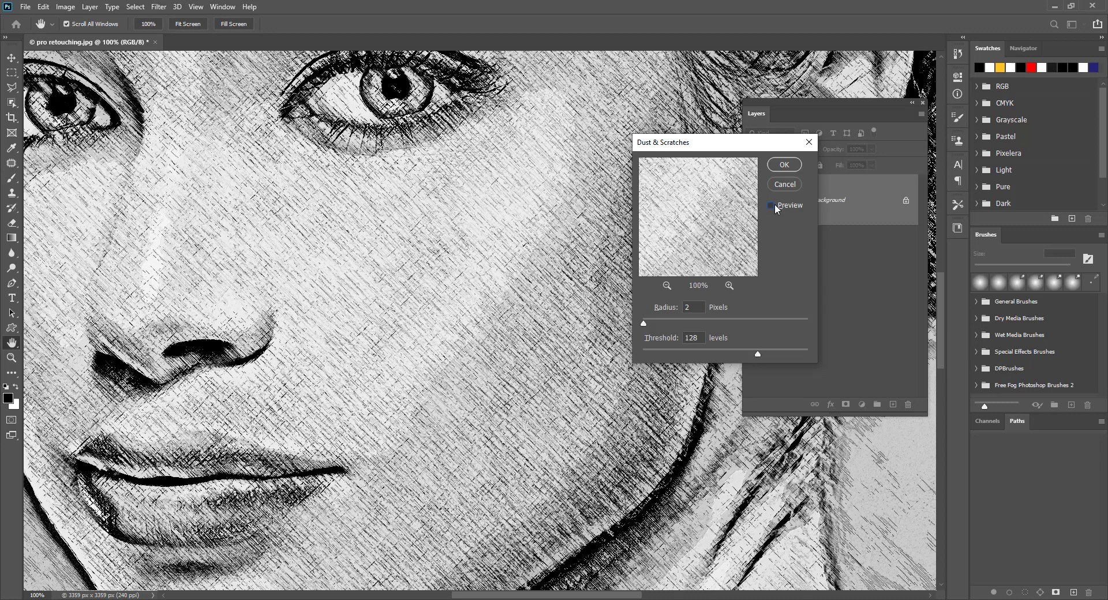
pyautogui.click(785, 165)
# Duplicate the sketch as Layer 1 in Multiply mode with a black hide-all mask
pyautogui.hotkey('ctrl', '-')
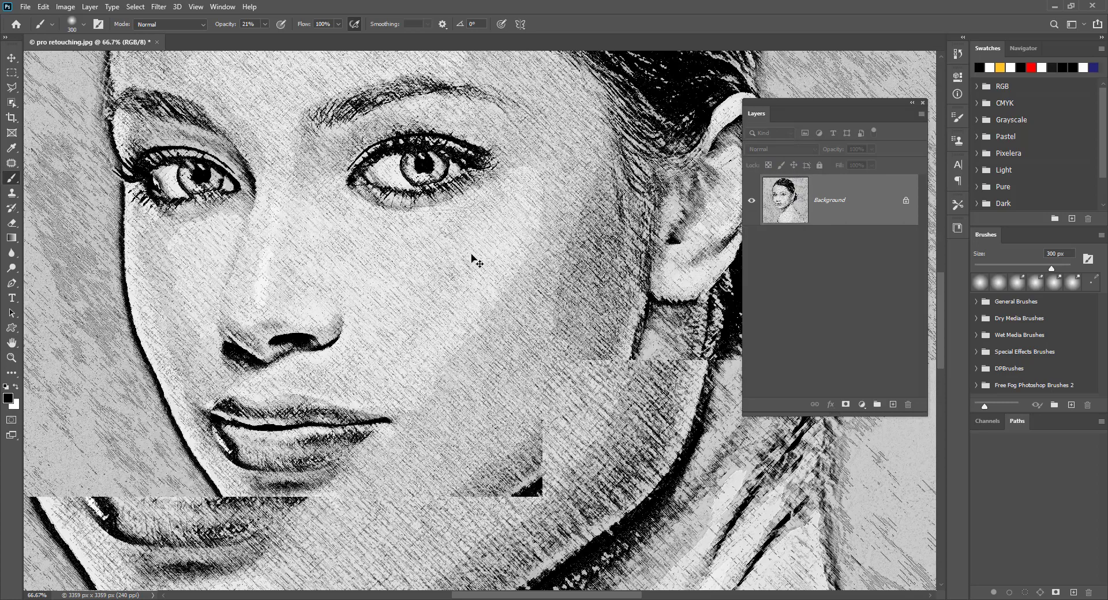
pyautogui.hotkey('ctrl', '-')
pyautogui.hotkey('ctrl', '-')
pyautogui.hotkey('ctrl', '-')
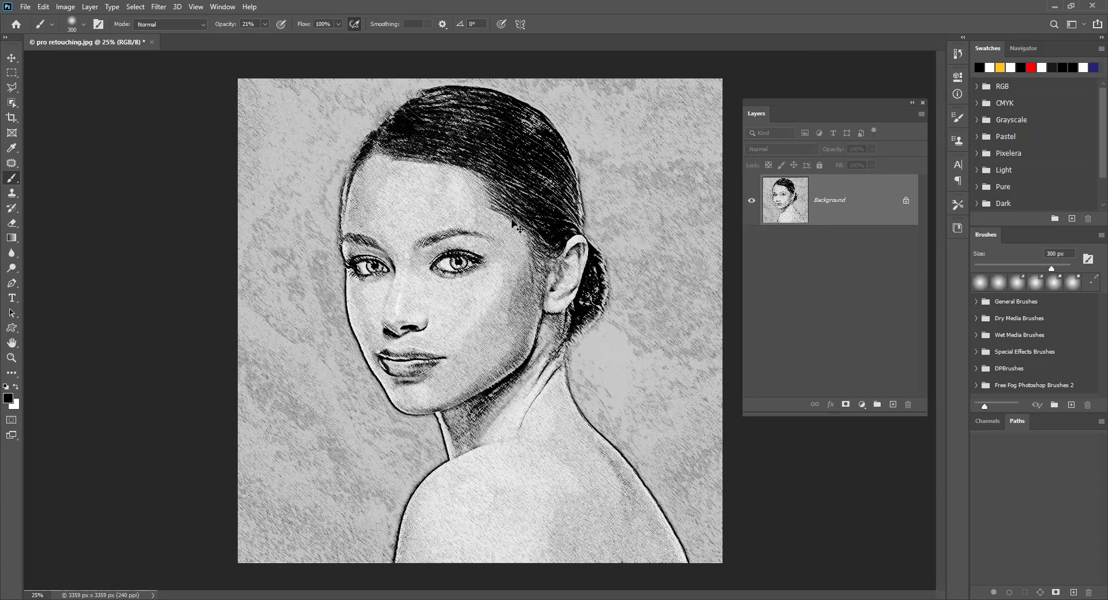
pyautogui.hotkey('ctrl', '+')
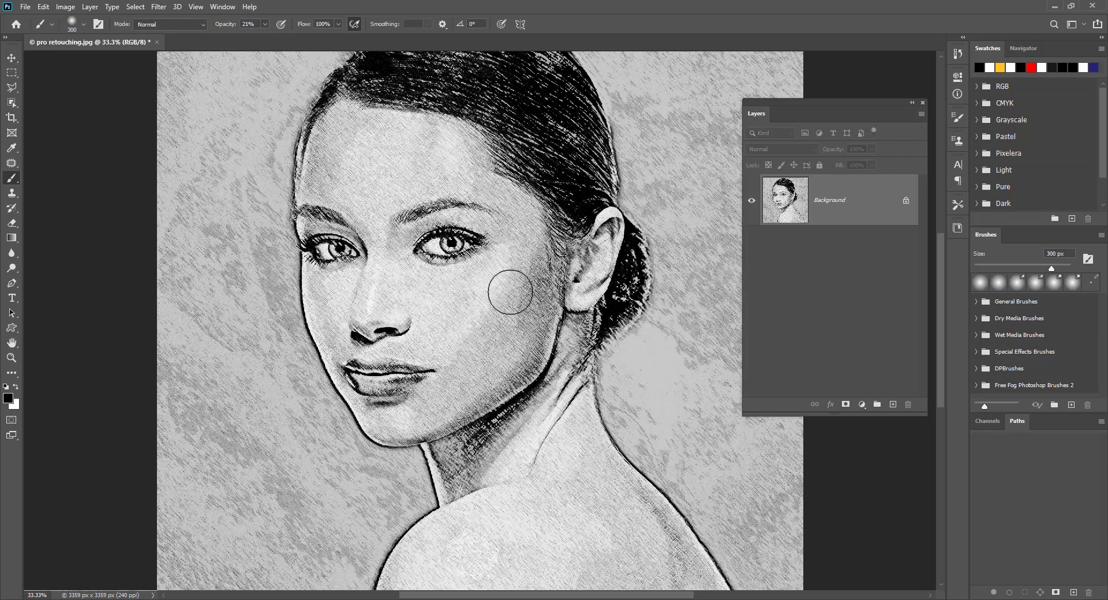
pyautogui.hotkey('ctrl', '+')
pyautogui.hotkey('ctrl', '+')
pyautogui.hotkey('ctrl', '-')
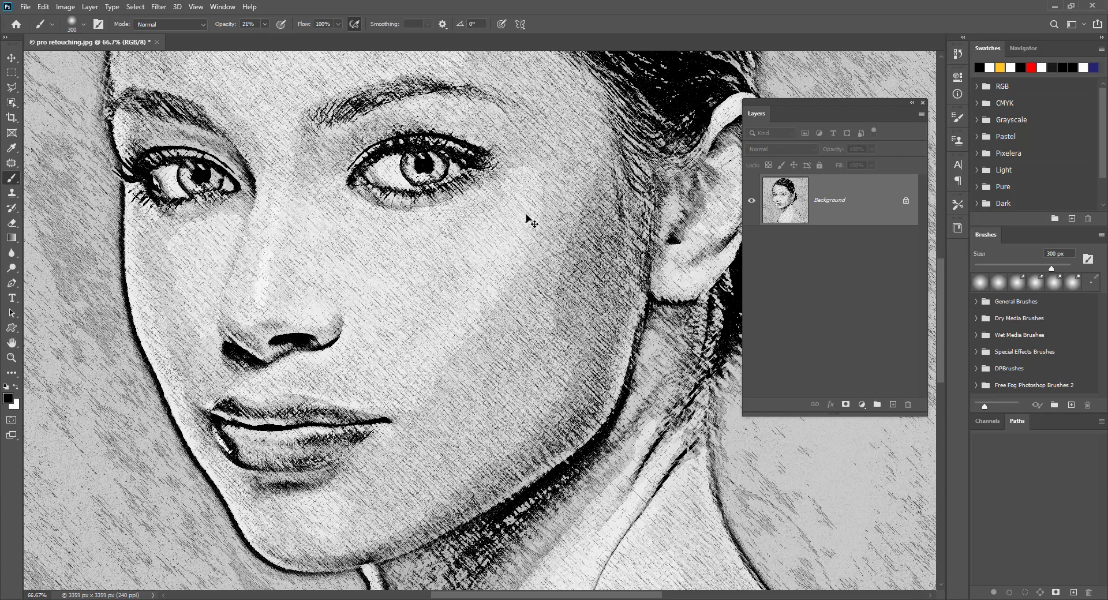
pyautogui.hotkey('ctrl', '+')
pyautogui.hotkey('ctrl', '-')
pyautogui.hotkey('ctrl', '-')
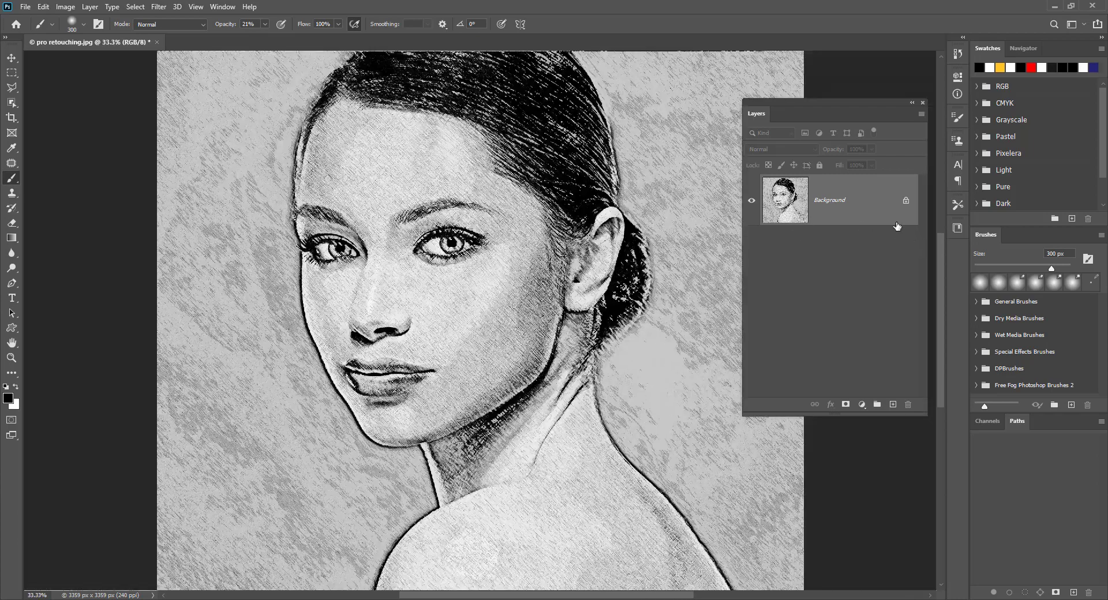
pyautogui.hotkey('ctrl', 'j')
pyautogui.click(811, 150)
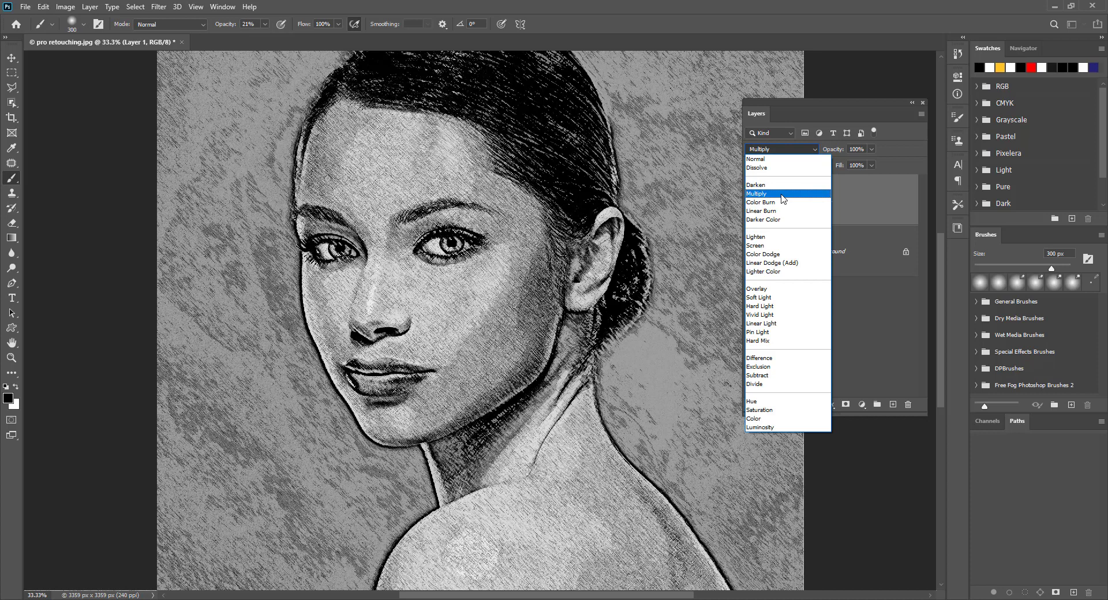
pyautogui.click(795, 183)
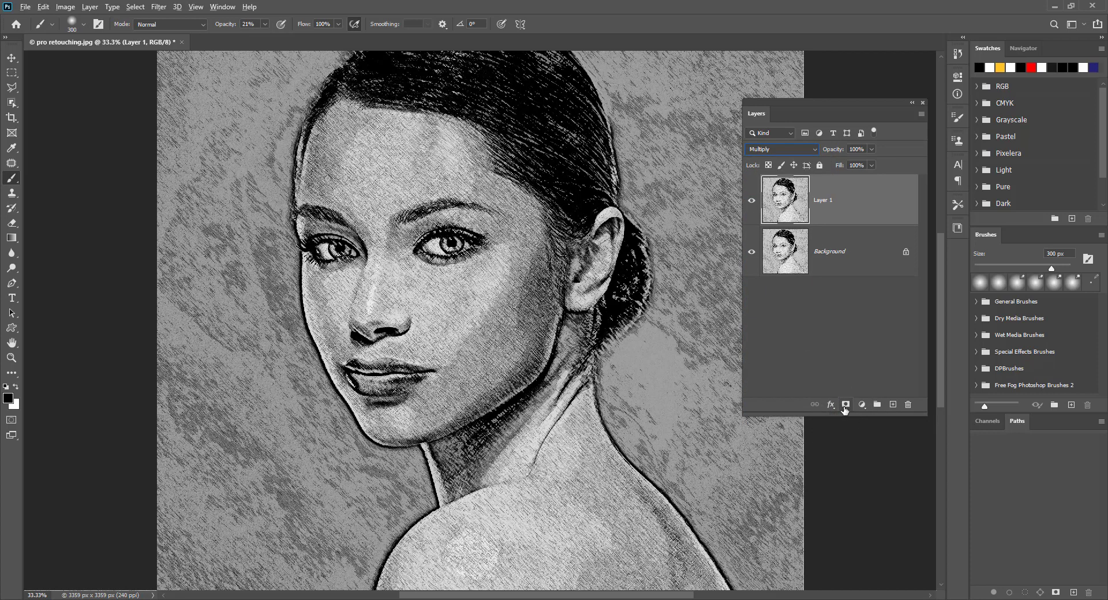
pyautogui.keyDown('alt'); pyautogui.click(845, 405); pyautogui.keyUp('alt')
# Paint white on the mask with a smaller brush beside the eye, nose and eyebrow
pyautogui.scroll(2, 369, 310)
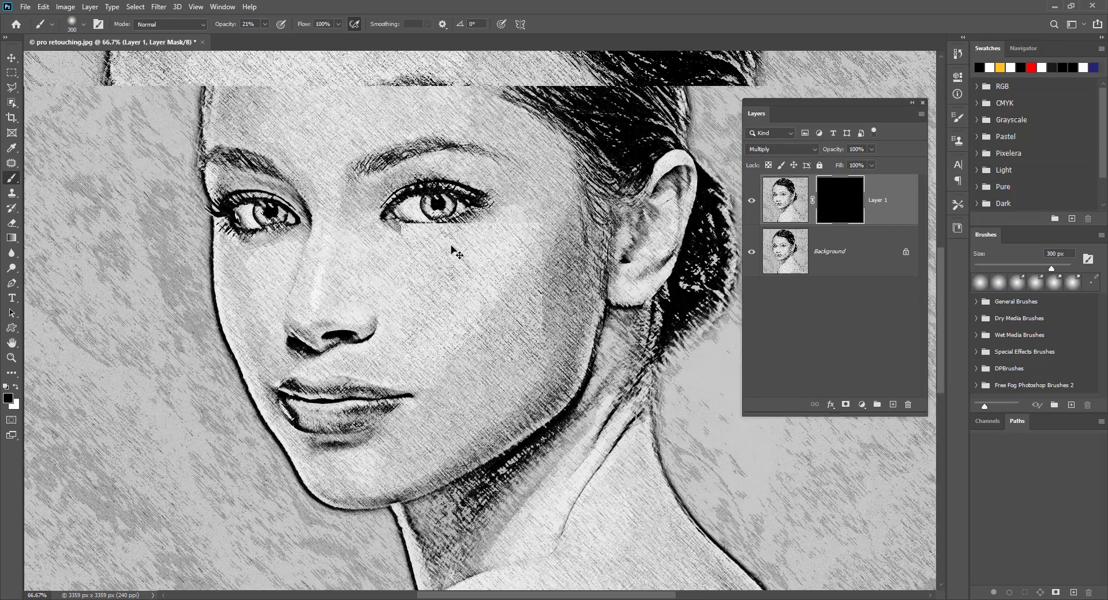
pyautogui.press('[')
pyautogui.press('[')
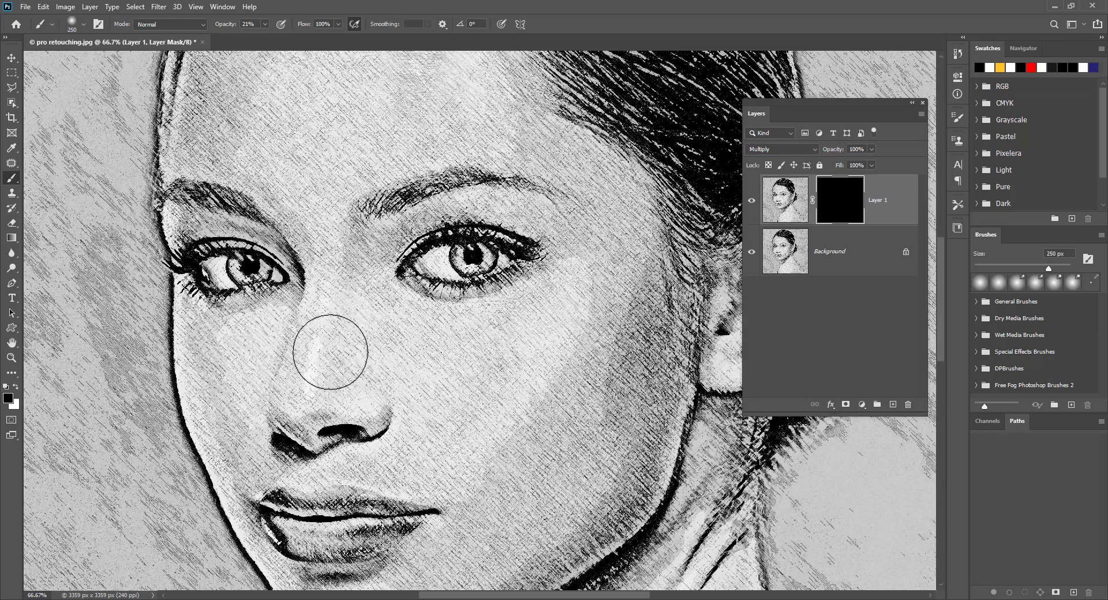
pyautogui.press('[')
pyautogui.press('[')
pyautogui.press('[')
pyautogui.press('[')
pyautogui.press('[')
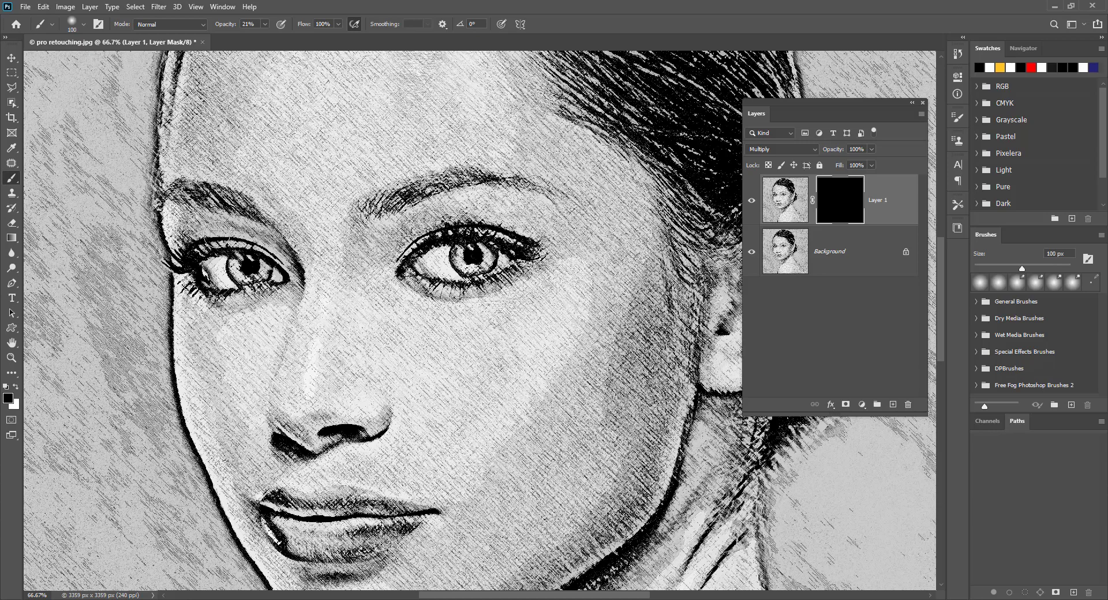
pyautogui.press('x')
pyautogui.moveTo(276, 249); pyautogui.dragTo(179, 220)
pyautogui.moveTo(283, 390); pyautogui.dragTo(326, 349)
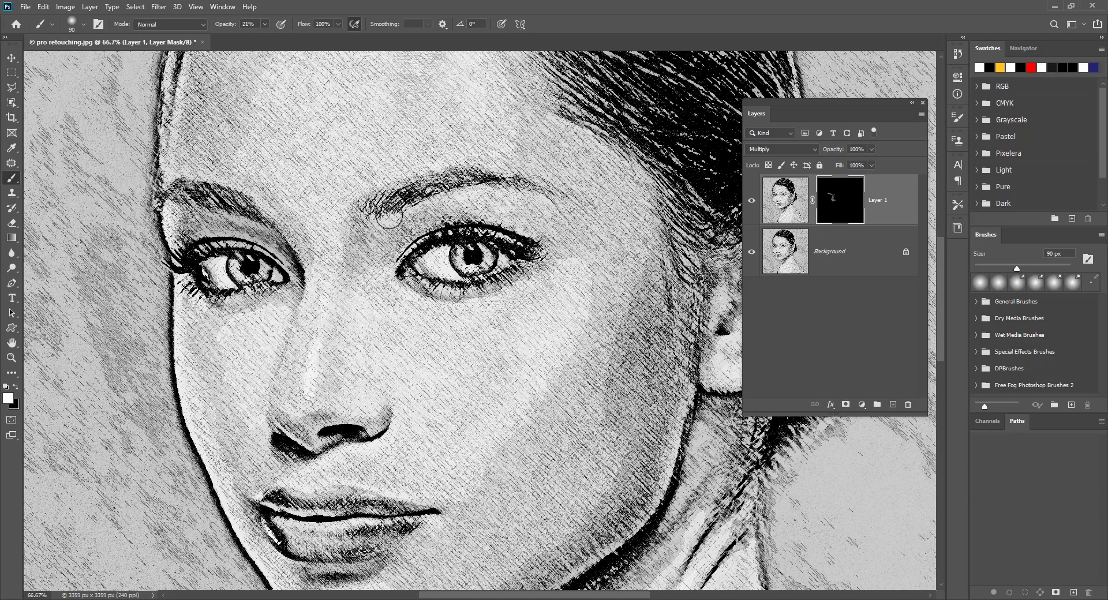
pyautogui.moveTo(326, 348); pyautogui.dragTo(569, 186)
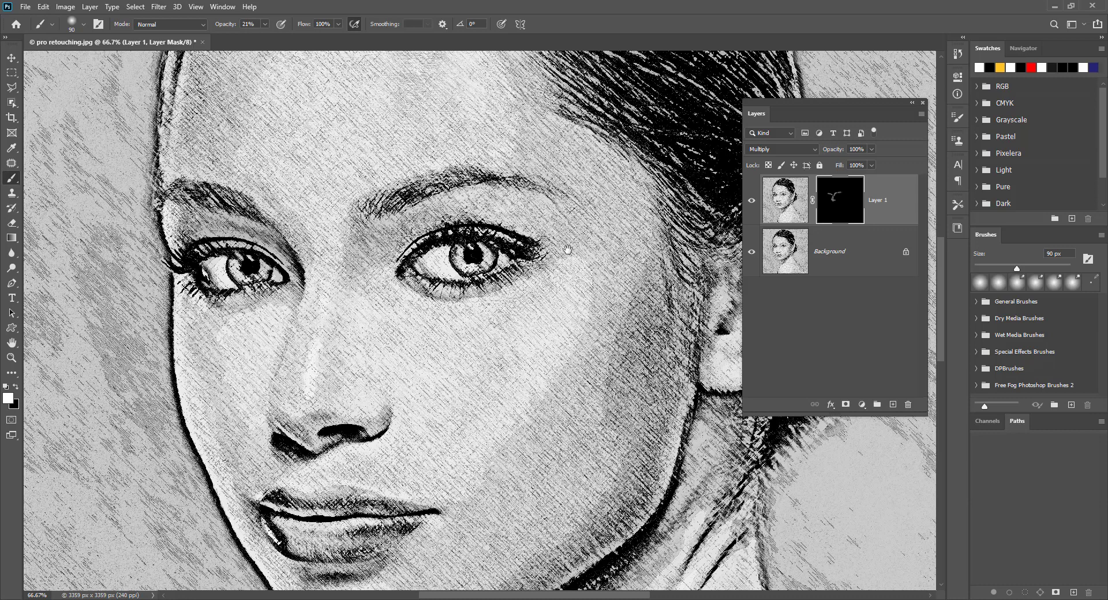
# With a larger, low-flow brush, reveal darkening on the cheek, chin and lips
pyautogui.moveTo(602, 388); pyautogui.dragTo(569, 248)
pyautogui.press(']')
pyautogui.press(']')
pyautogui.press(']')
pyautogui.press(']')
pyautogui.moveTo(602, 129); pyautogui.dragTo(600, 185)
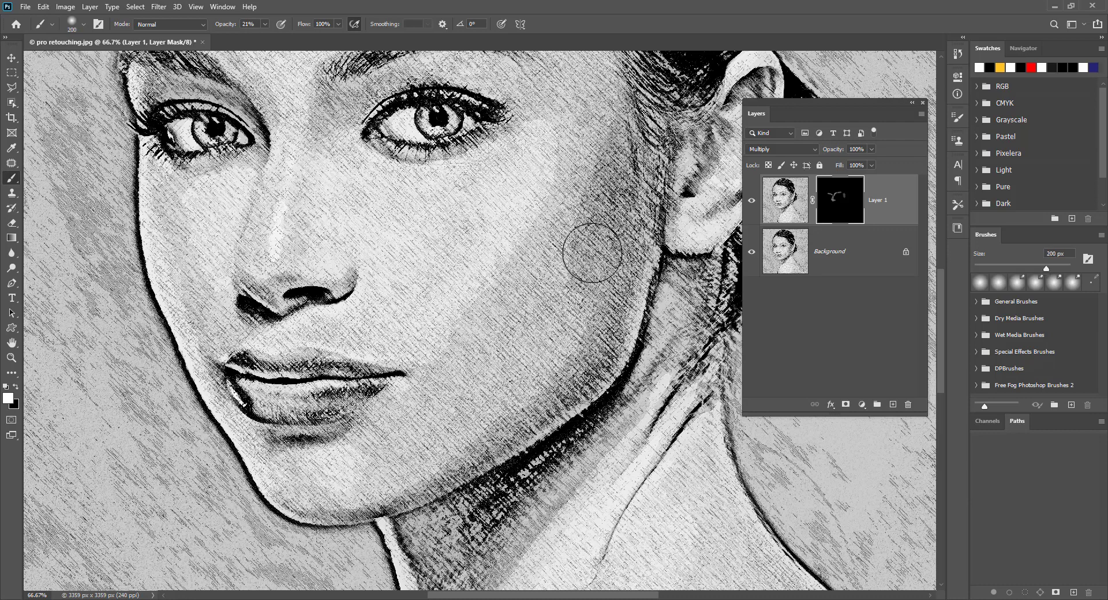
pyautogui.hotkey('shift', '2')
pyautogui.press(']')
pyautogui.moveTo(560, 401)
pyautogui.mouseDown()
pyautogui.moveTo(321, 490)
pyautogui.moveTo(458, 457)
pyautogui.moveTo(326, 397)
pyautogui.mouseUp()
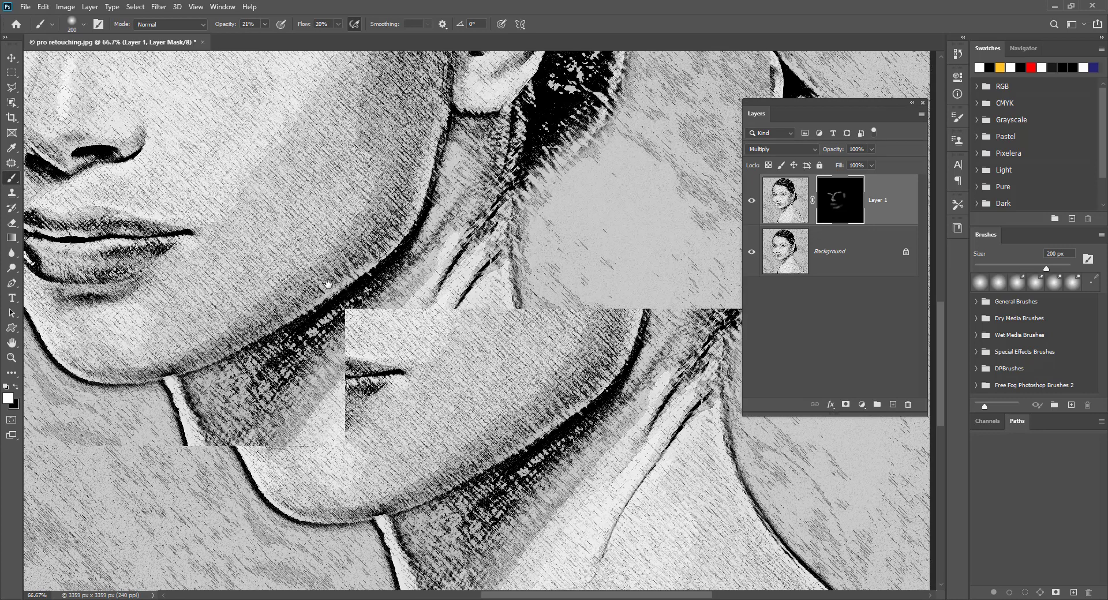
pyautogui.moveTo(714, 471); pyautogui.dragTo(495, 321)
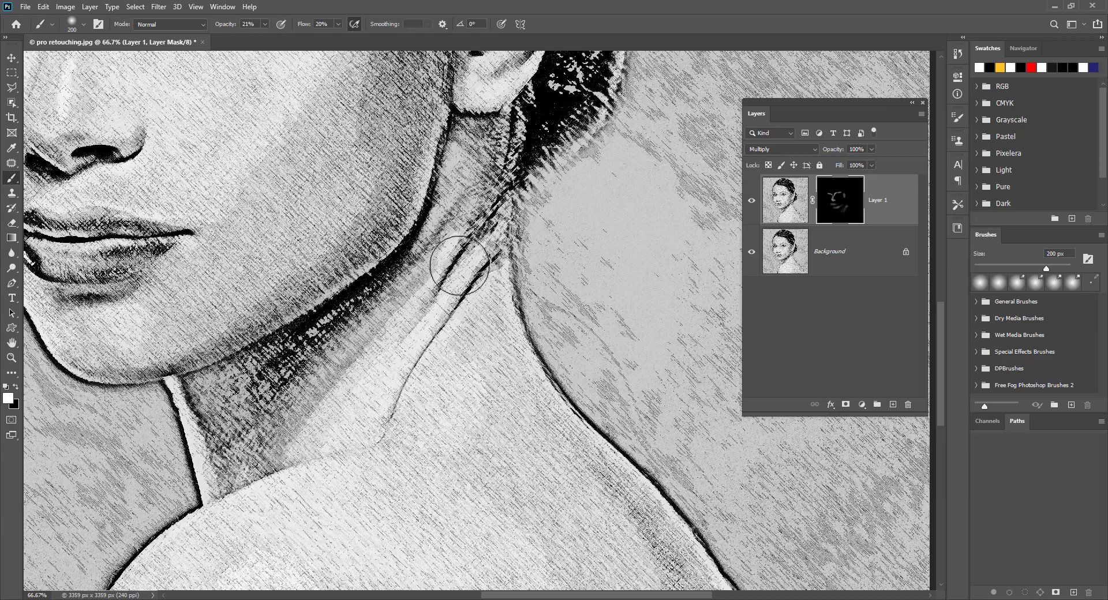
pyautogui.scroll(-1, 489, 385)
pyautogui.moveTo(489, 386); pyautogui.dragTo(540, 586)
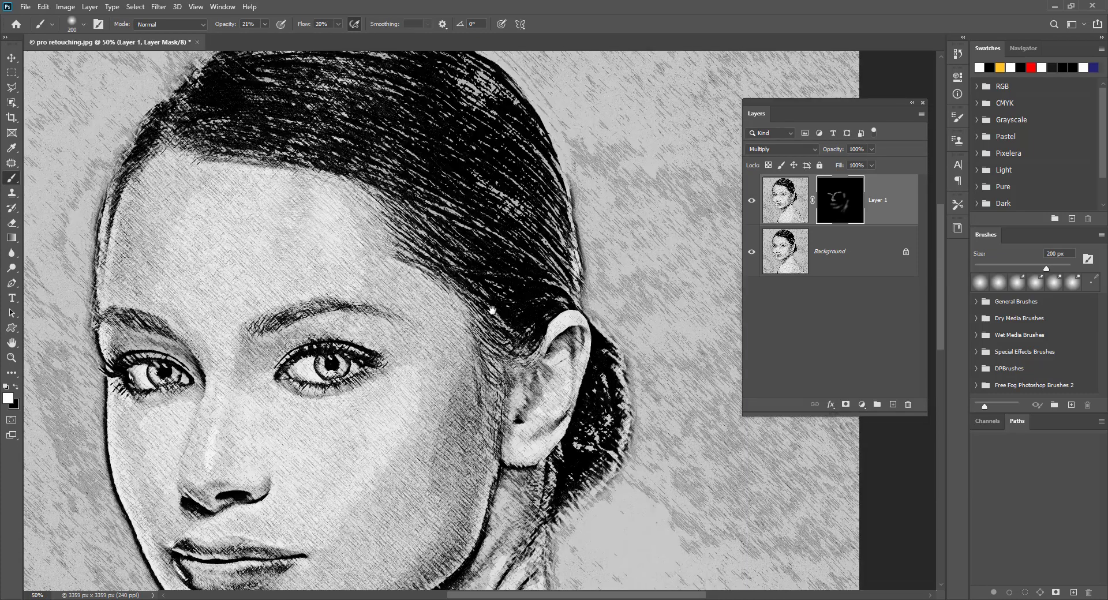
pyautogui.scroll(-1, 193, 199)
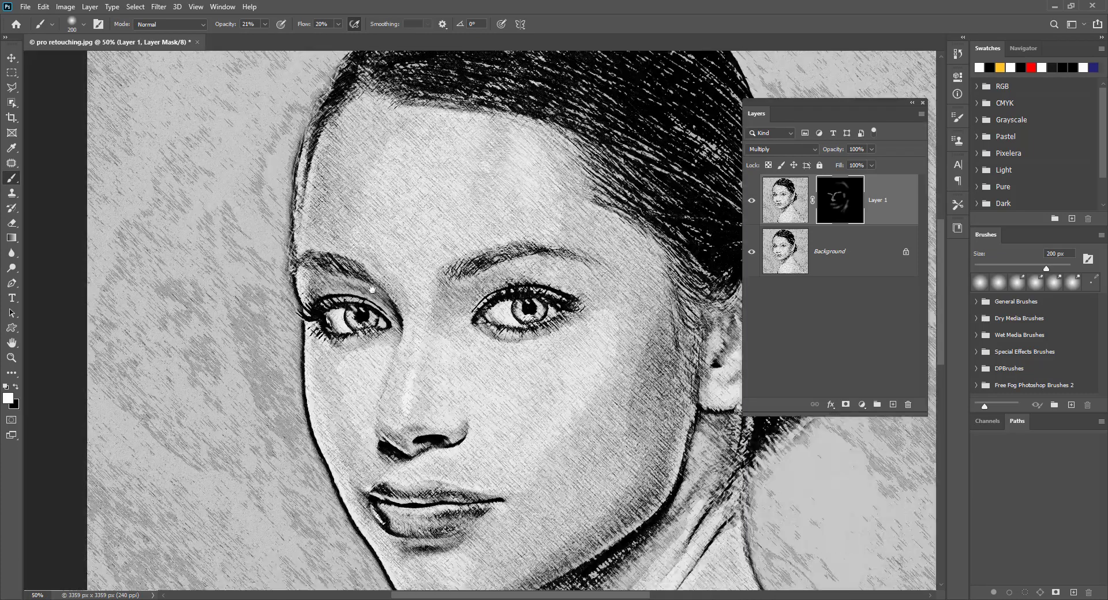
pyautogui.scroll(-1, 560, 235)
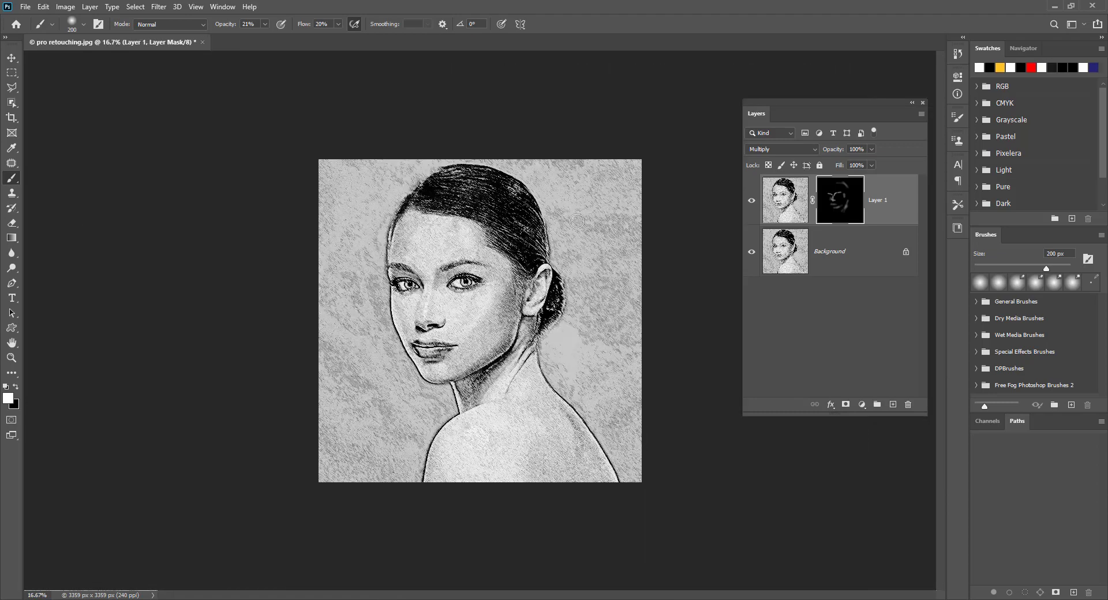
# Merge masked Layer 1 down into the Background and inspect it at 100%
pyautogui.press('v')
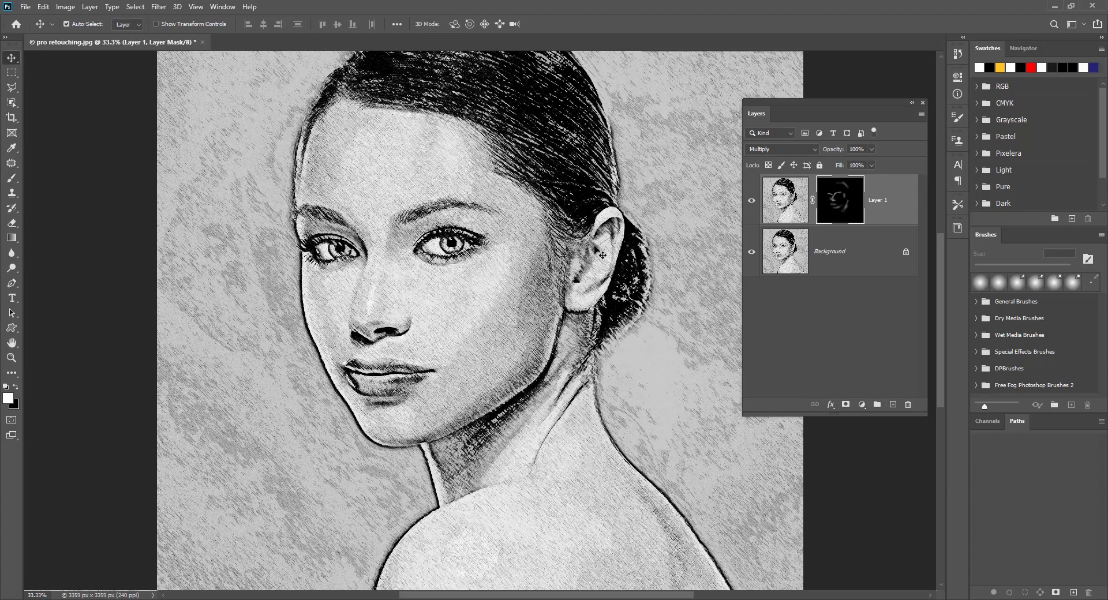
pyautogui.hotkey('ctrl', 'e')
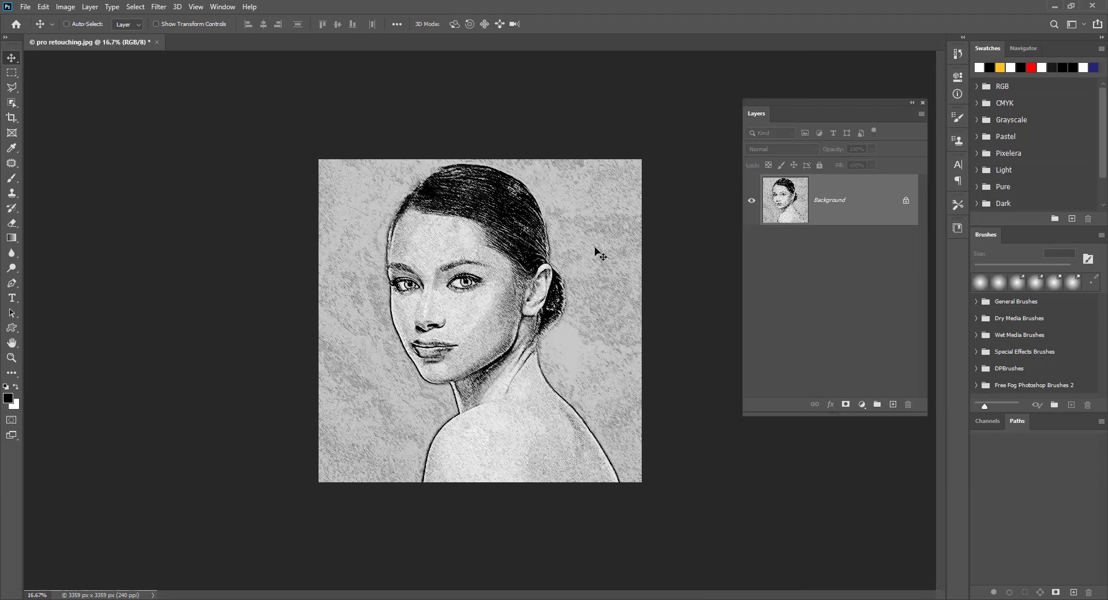
pyautogui.hotkey('ctrl', '+')
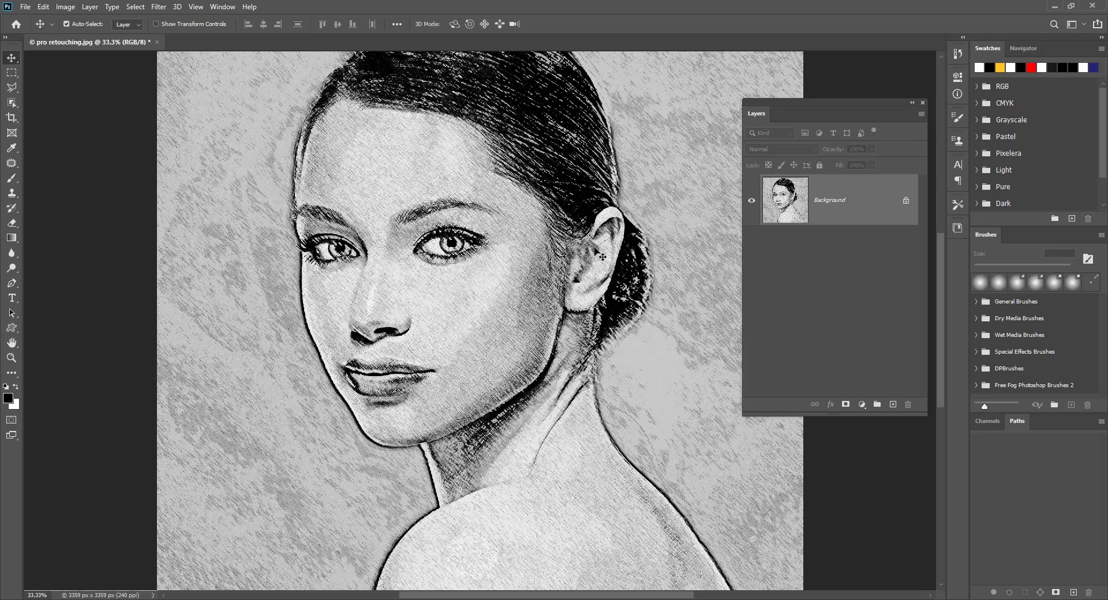
pyautogui.hotkey('ctrl', '1')
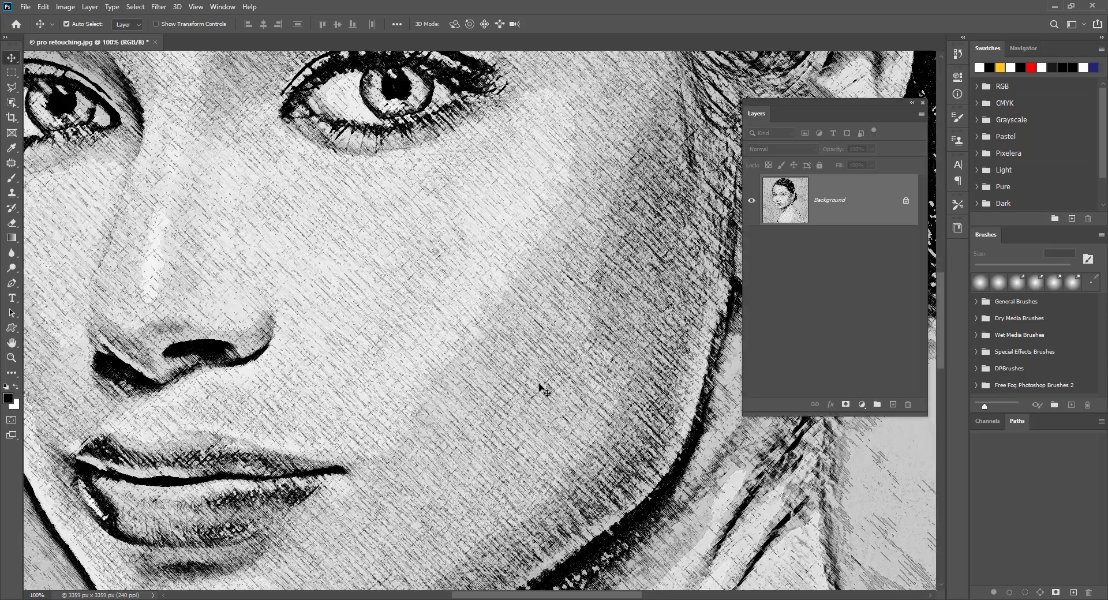
pyautogui.moveTo(309, 210); pyautogui.dragTo(376, 424)
pyautogui.hotkey('ctrl', '-')
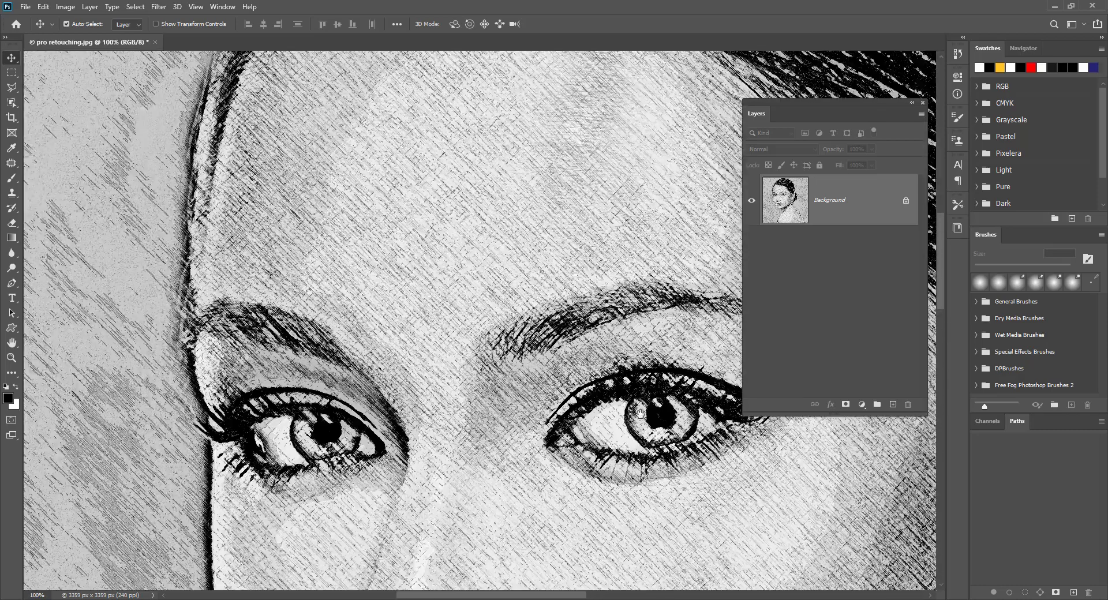
pyautogui.hotkey('ctrl', '-')
pyautogui.hotkey('ctrl', '-')
pyautogui.hotkey('ctrl', '-')
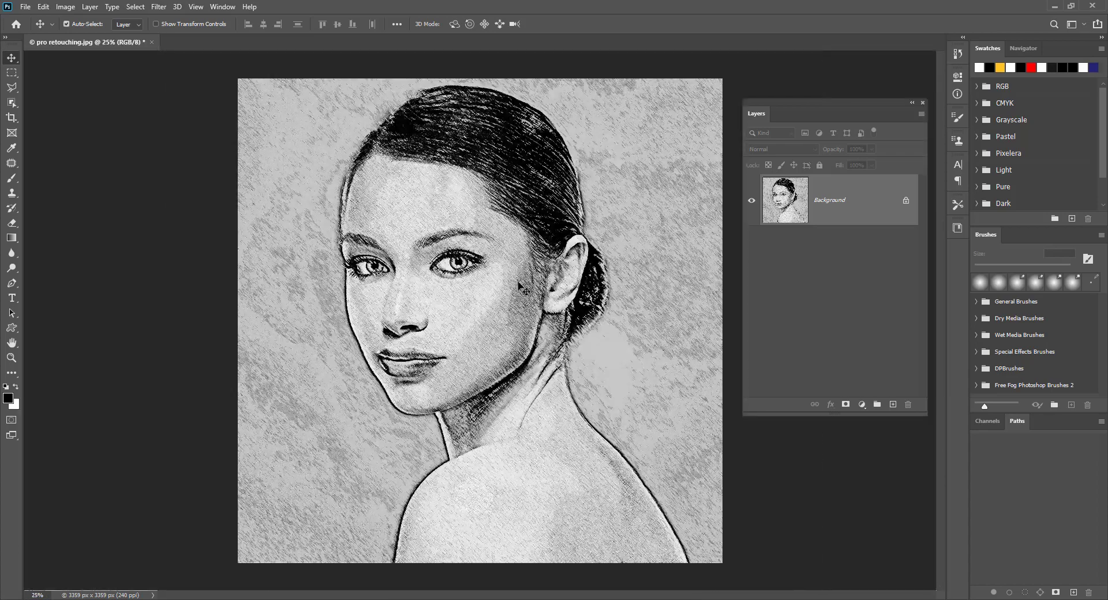